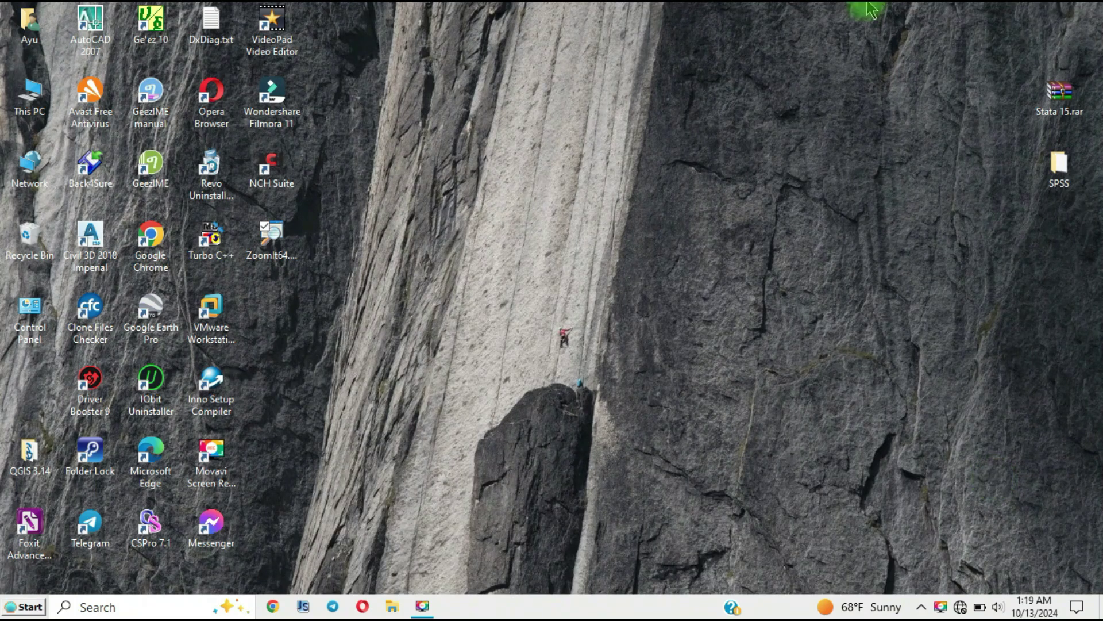
click(762, 258)
key(z)
right_click(764, 257)
click(842, 296)
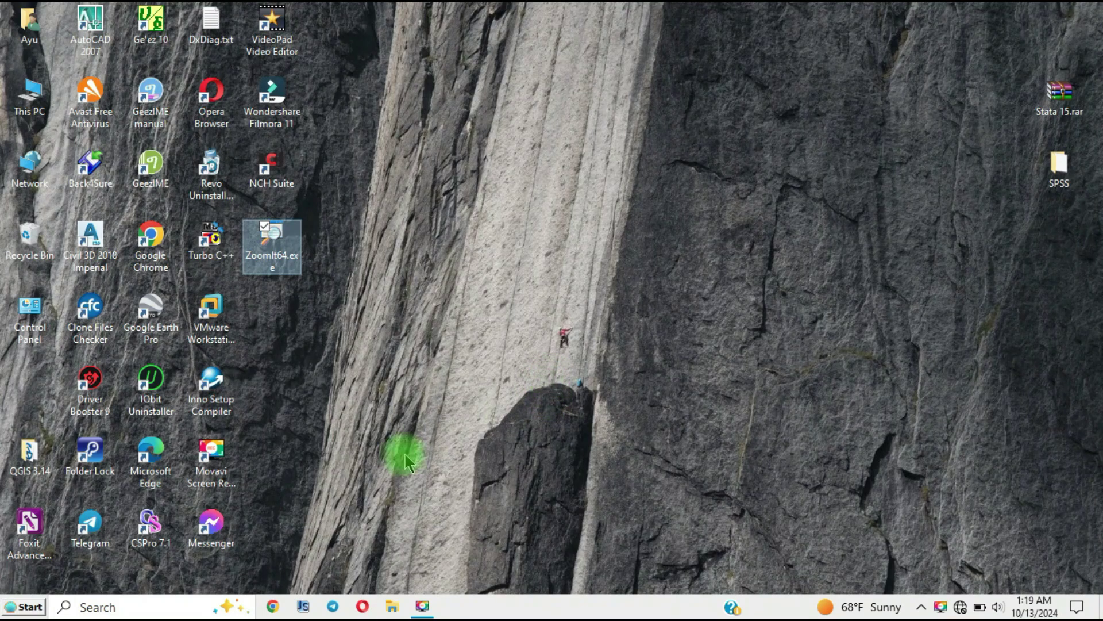
Launch IBM SPSS Statistics 20 from the installed programs and dismiss its startup dialog
click(29, 608)
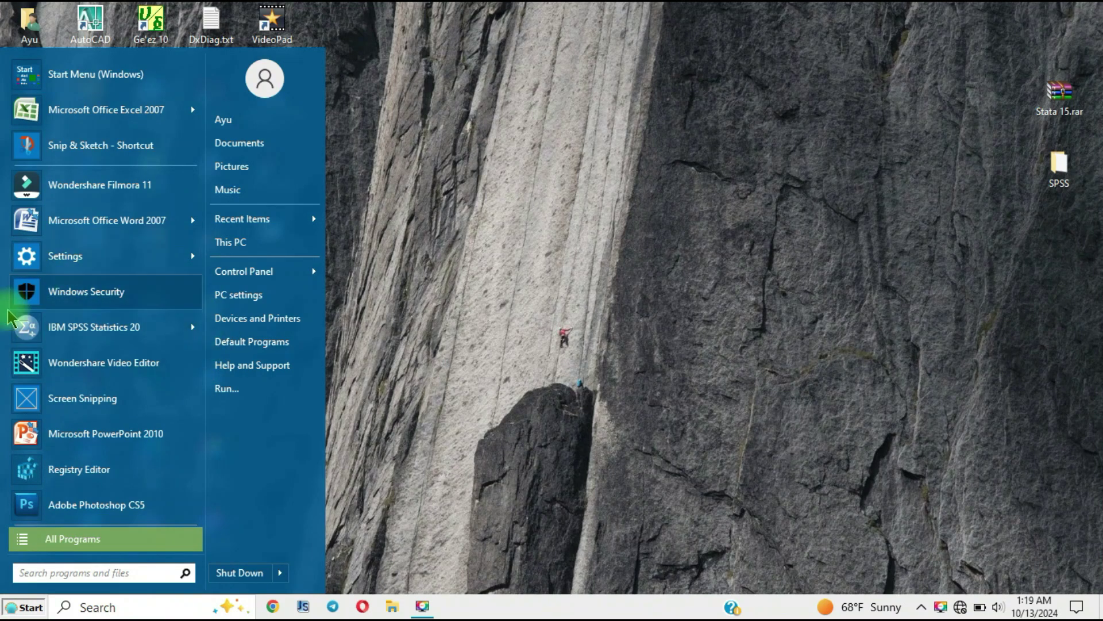
click(63, 543)
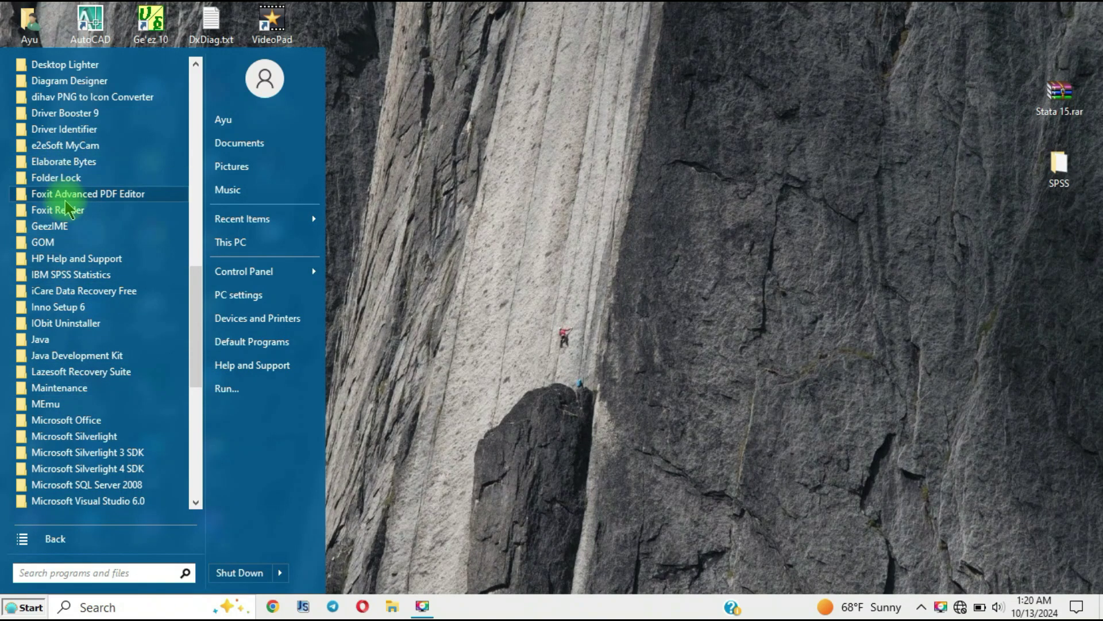
scroll(69, 196, up, 4)
scroll(85, 211, down, 8)
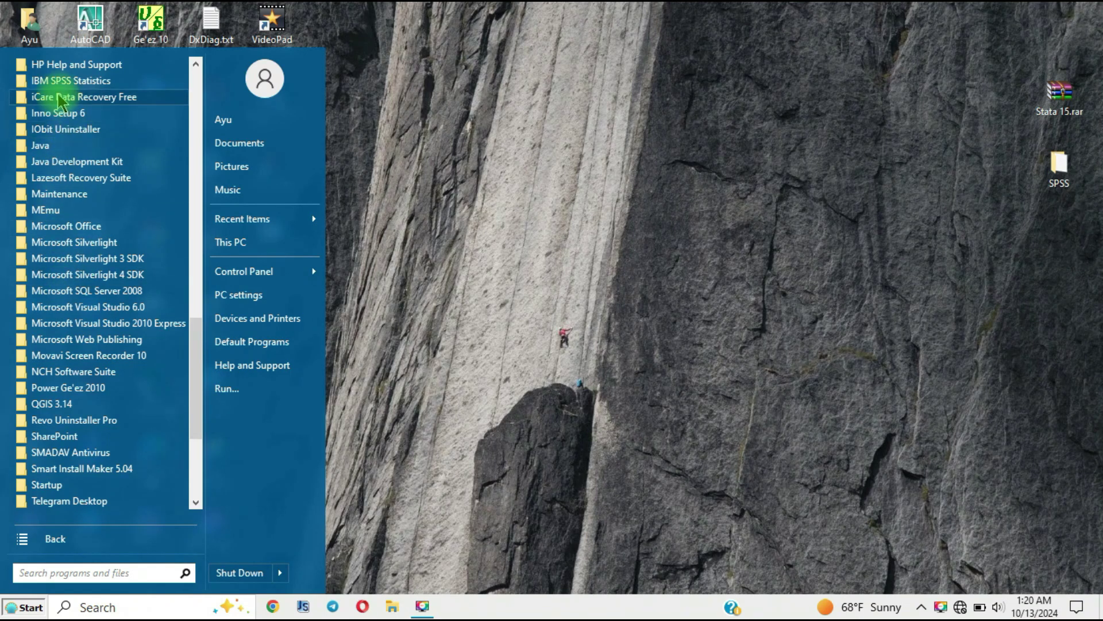
click(69, 82)
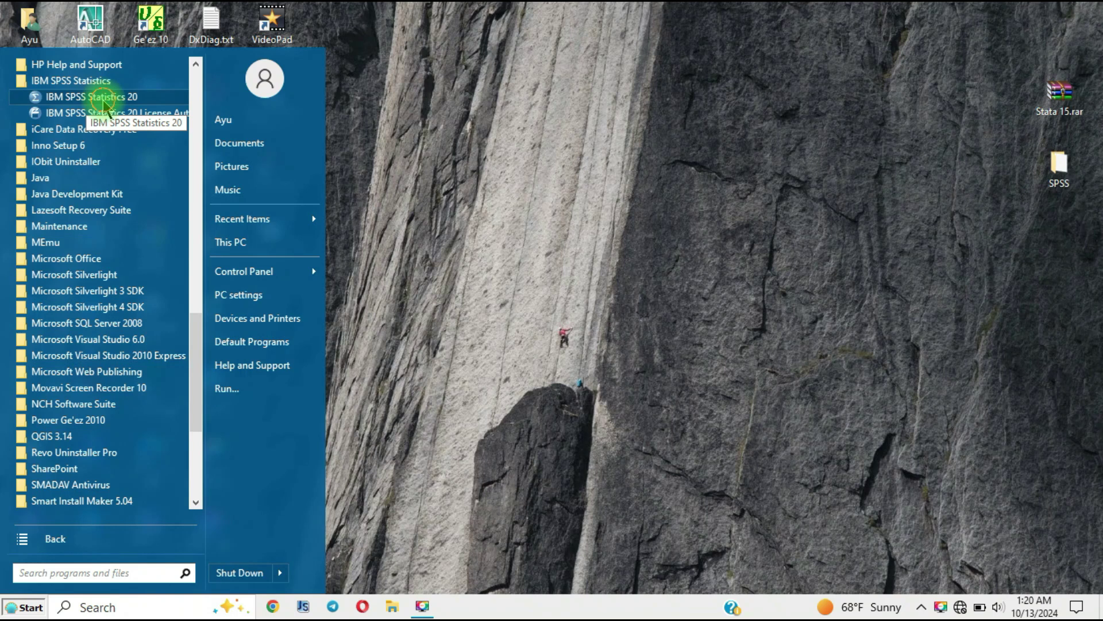
click(104, 102)
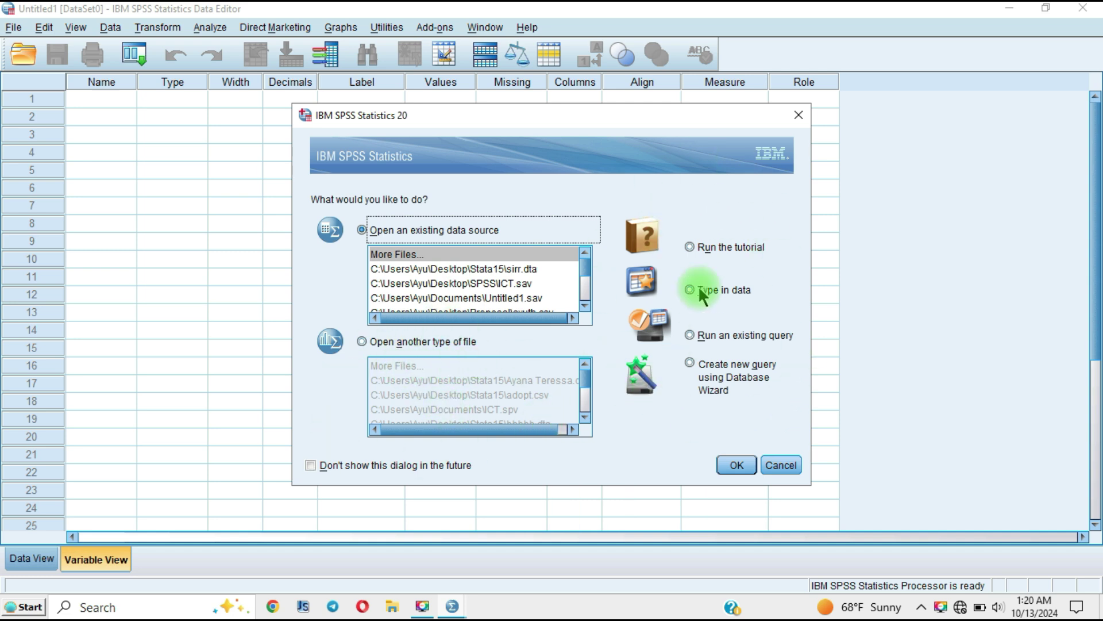
click(691, 252)
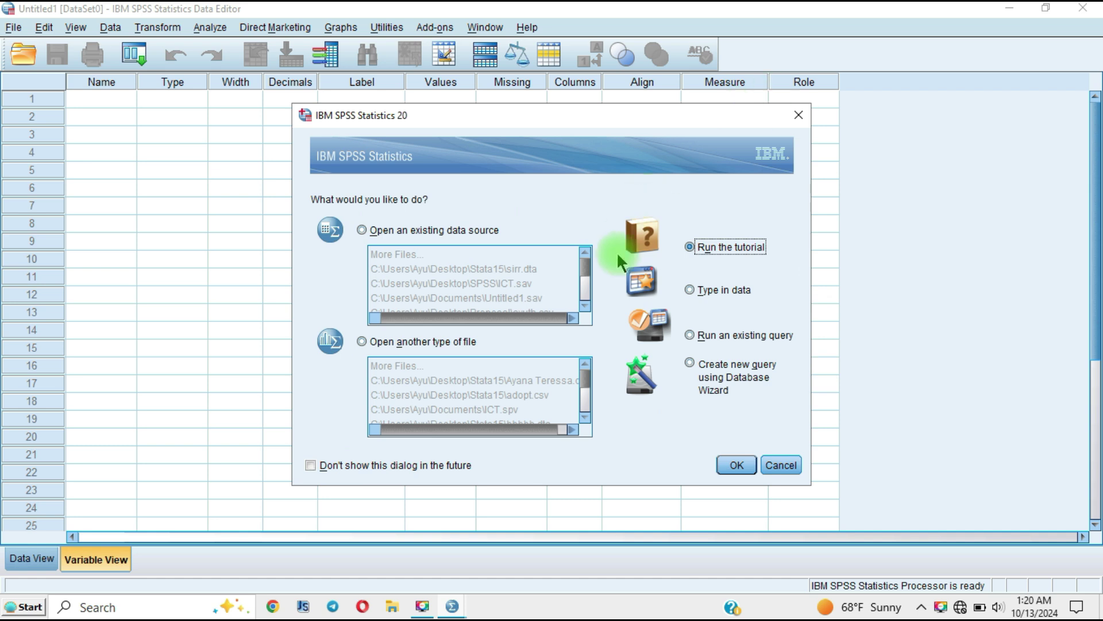
key(Escape)
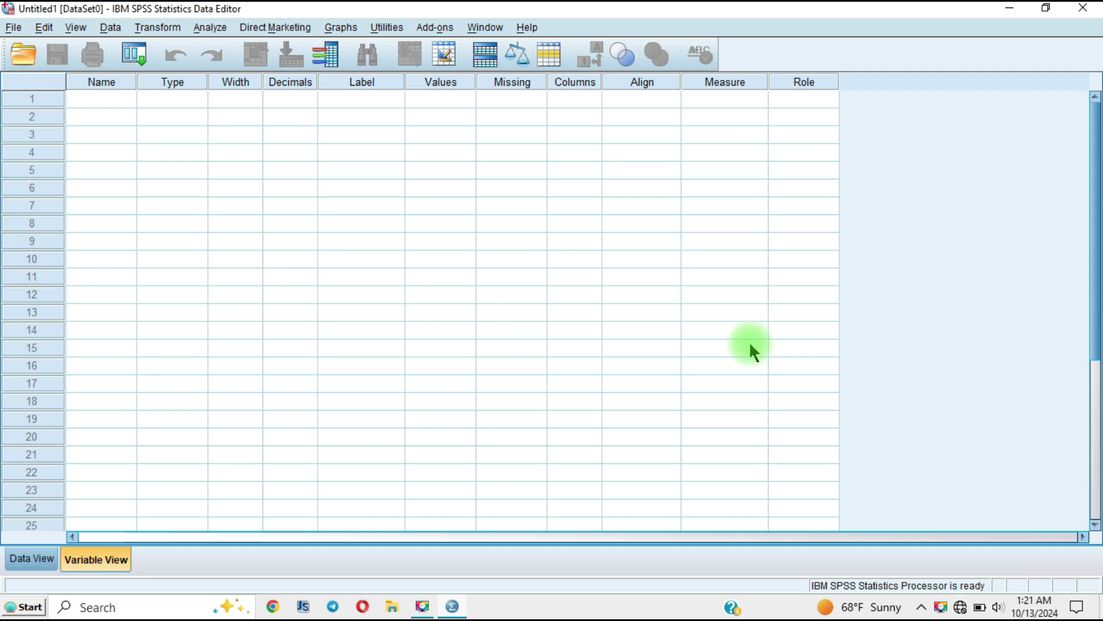
Examine the empty Variable View grid's columns and rows and the available analysis procedures, including the Classify options
click(88, 103)
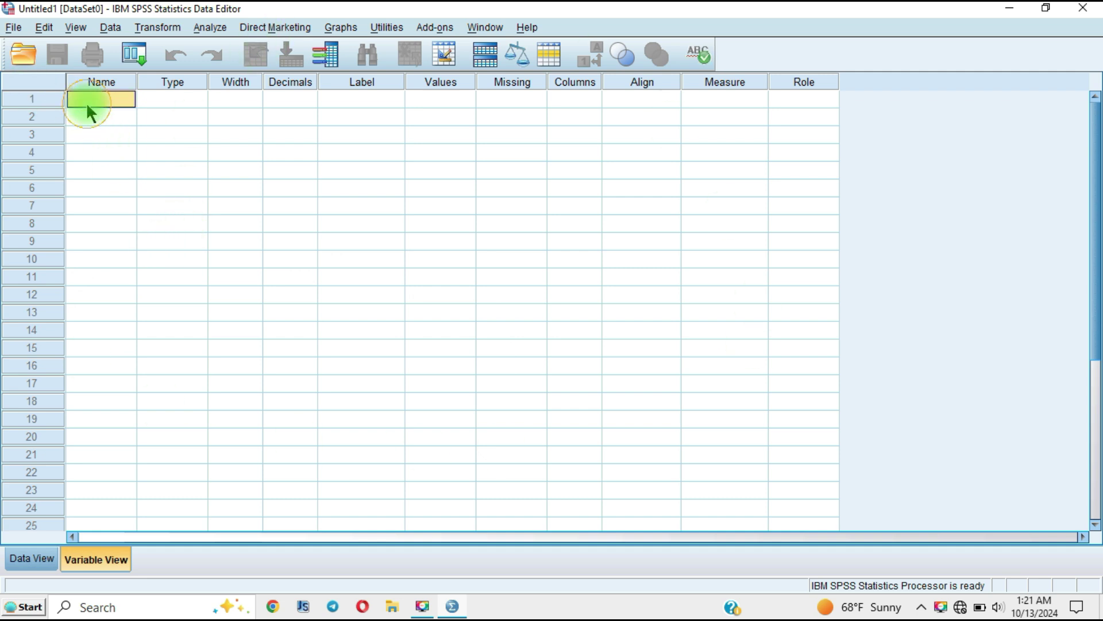
click(165, 101)
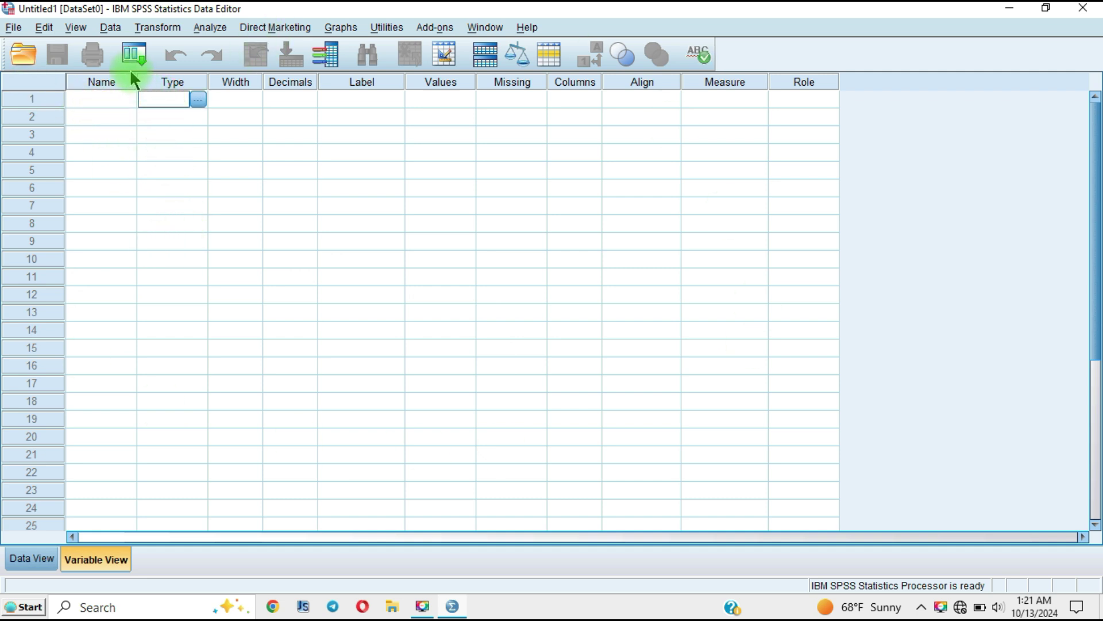
click(107, 83)
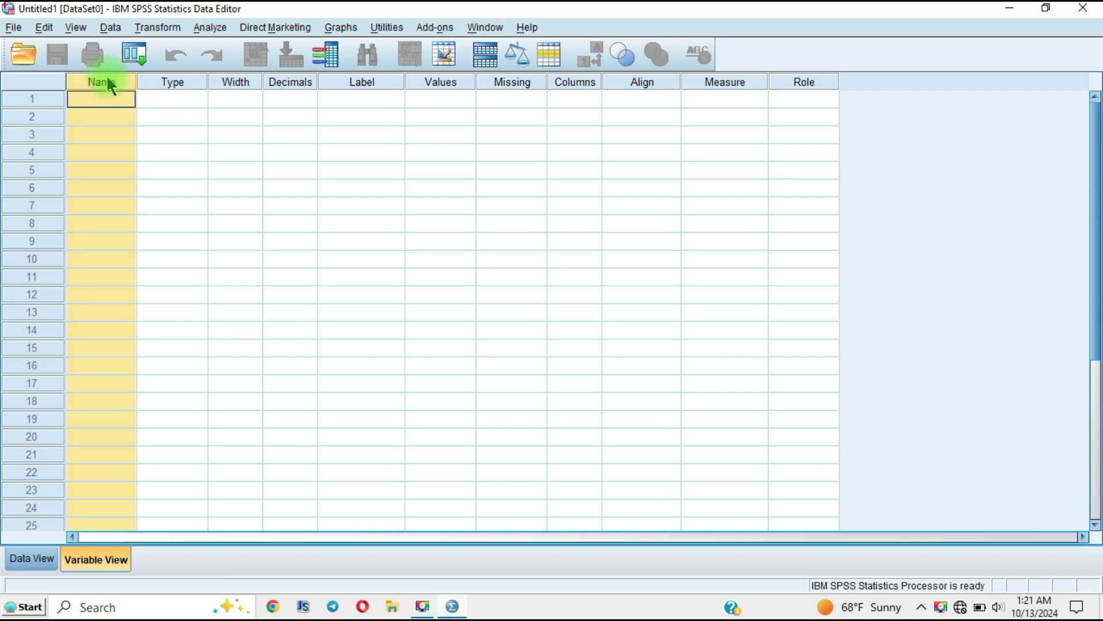
click(23, 104)
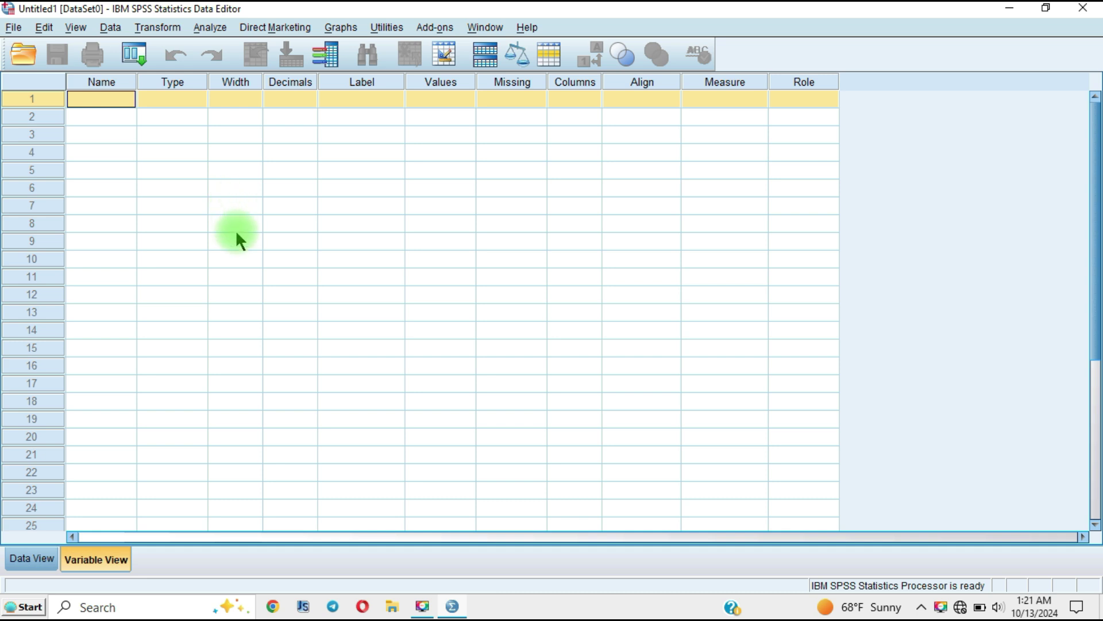
click(215, 26)
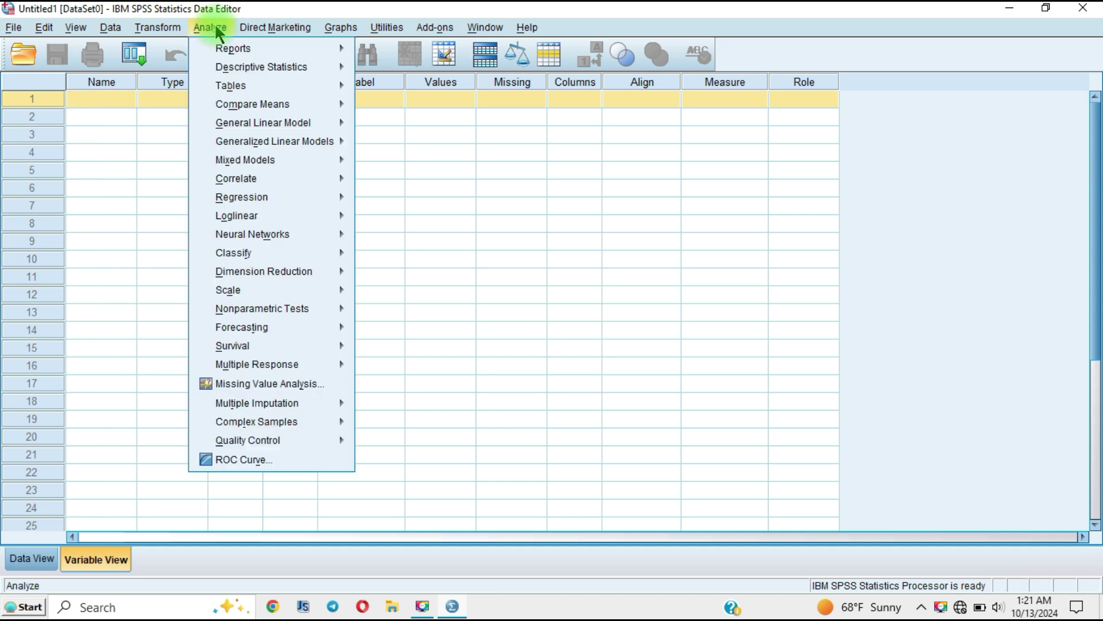
mouse_move(217, 34)
mouse_move(235, 253)
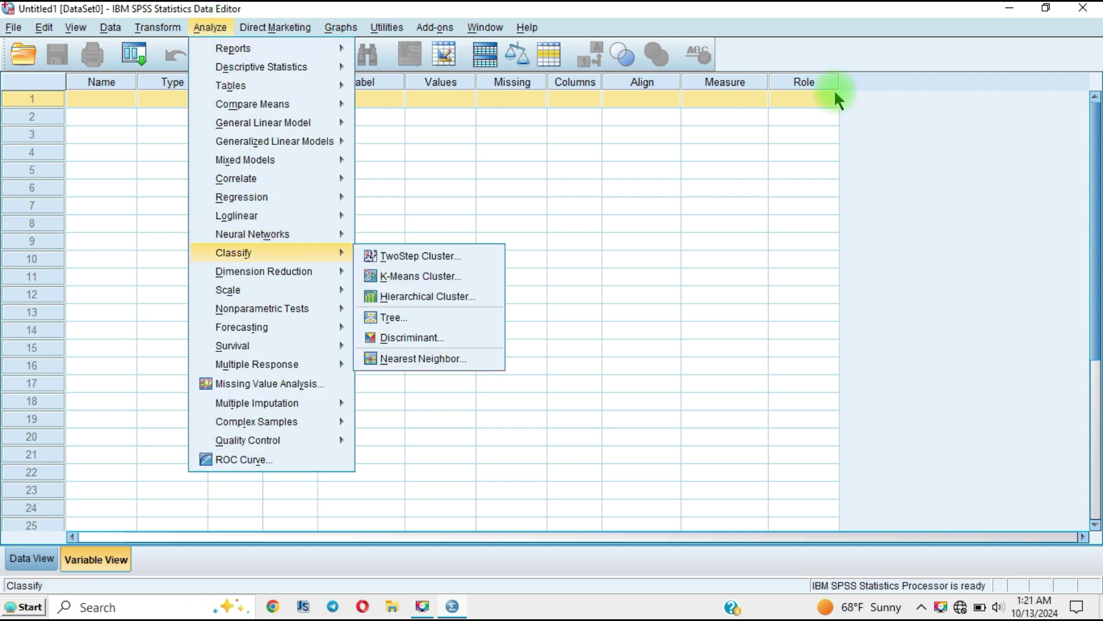
click(536, 199)
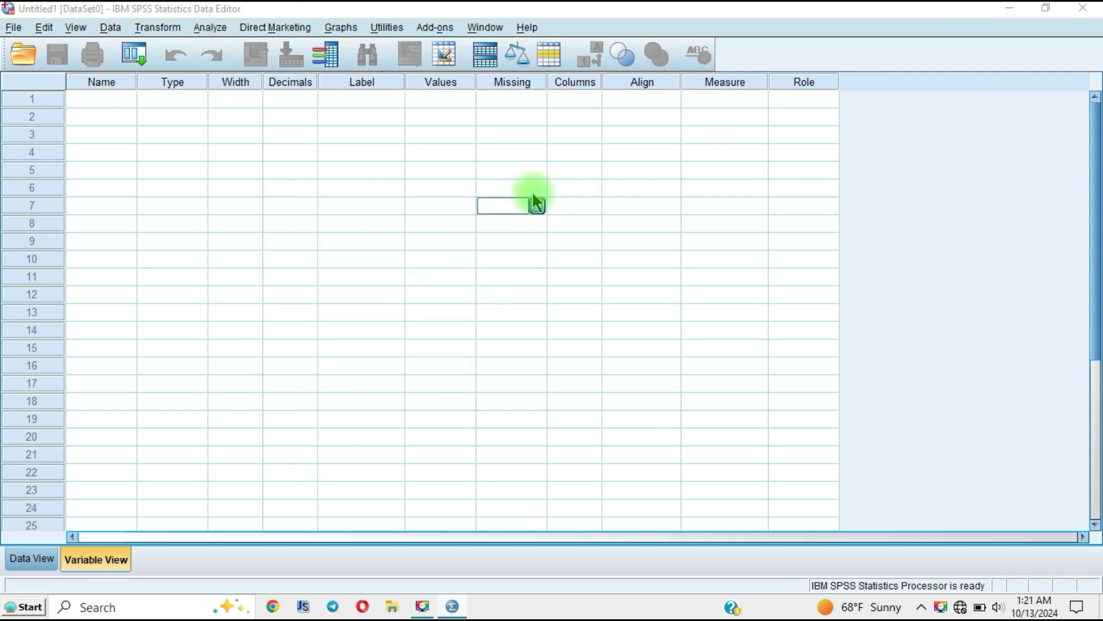
click(539, 204)
click(673, 221)
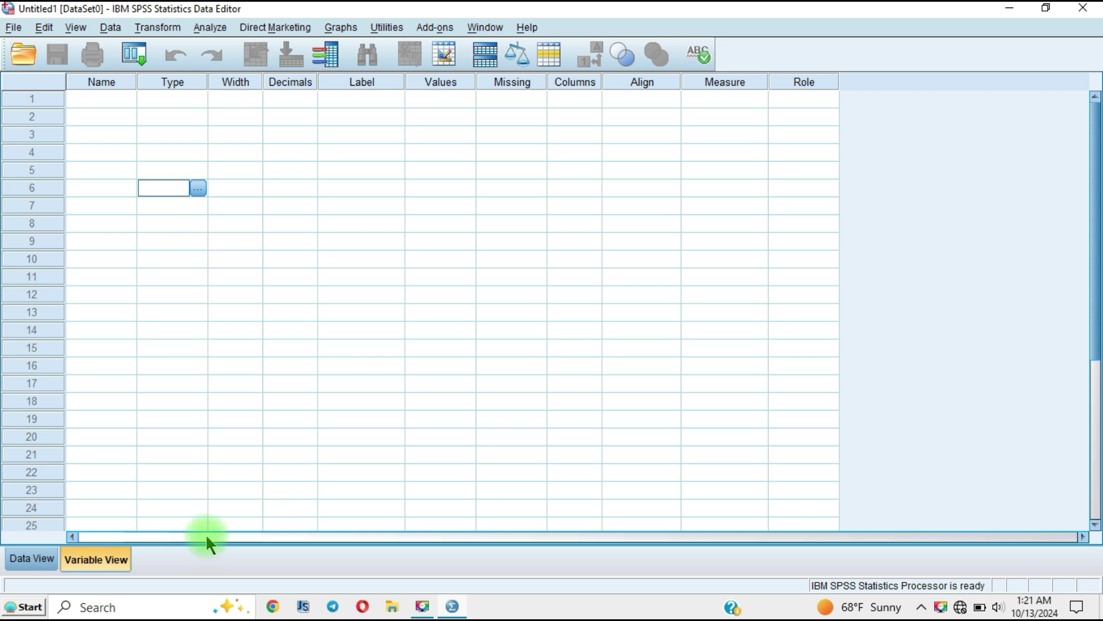
Circle the Variable View and Data View tabs with freehand screen annotations, clear the marks and return to the first Name cell
key(2)
mouse_move(54, 535)
mouse_down()
mouse_move(153, 560)
mouse_move(78, 513)
mouse_move(58, 530)
mouse_up()
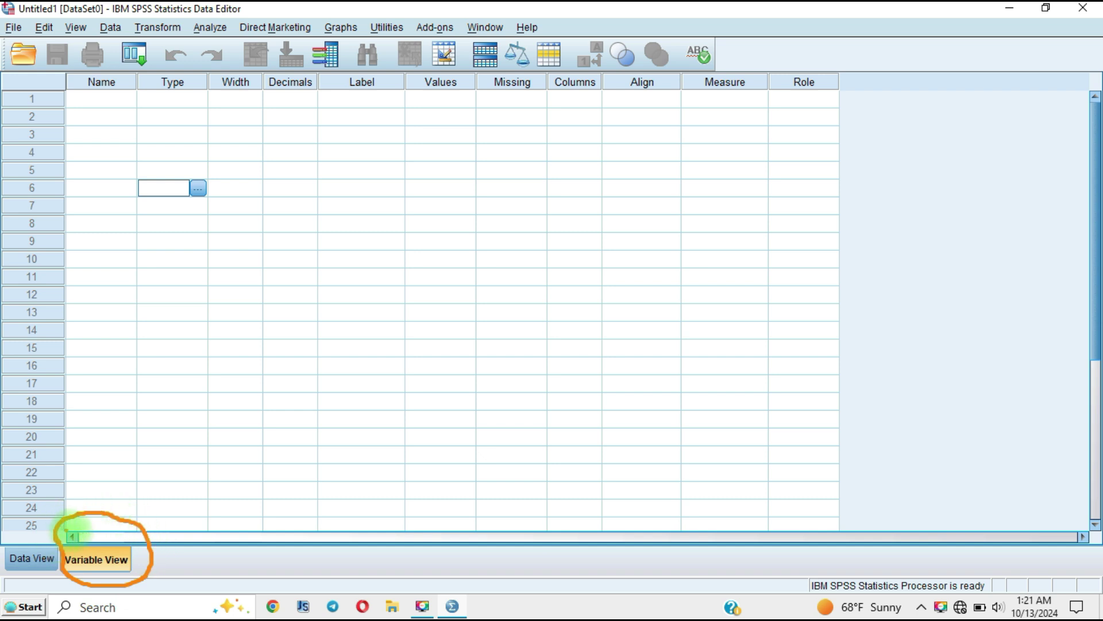
mouse_move(2, 531)
mouse_down()
mouse_move(15, 588)
mouse_move(60, 583)
mouse_move(69, 544)
mouse_move(30, 526)
mouse_up()
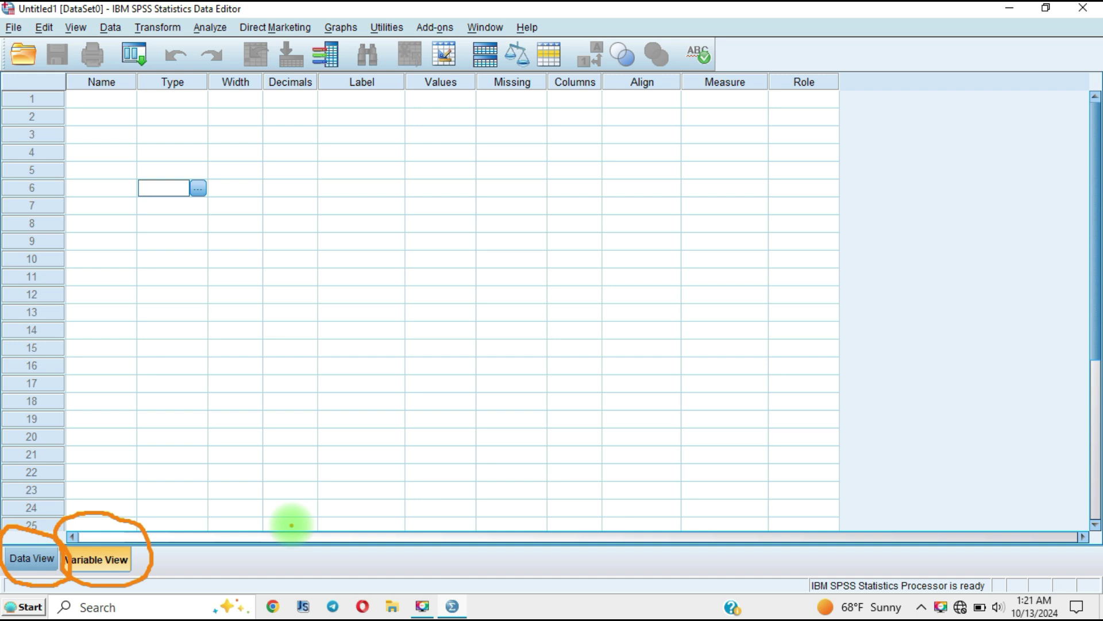
key(Escape)
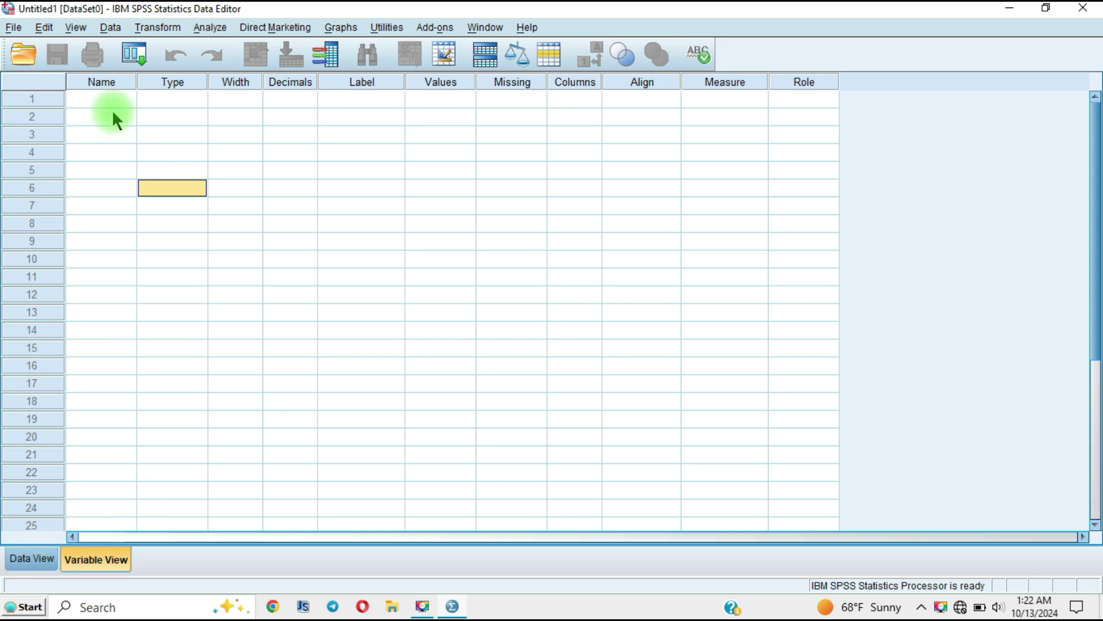
key(ctrl+Home)
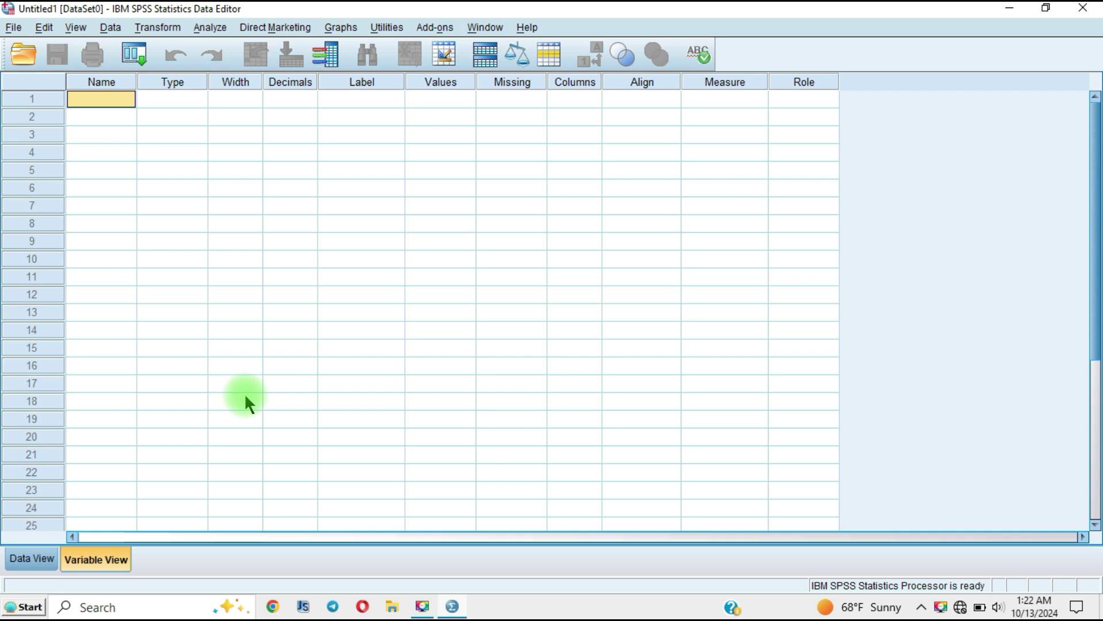
Minimise the SPSS Data Editor and select the SPSS folder on the desktop
click(1011, 7)
click(1052, 182)
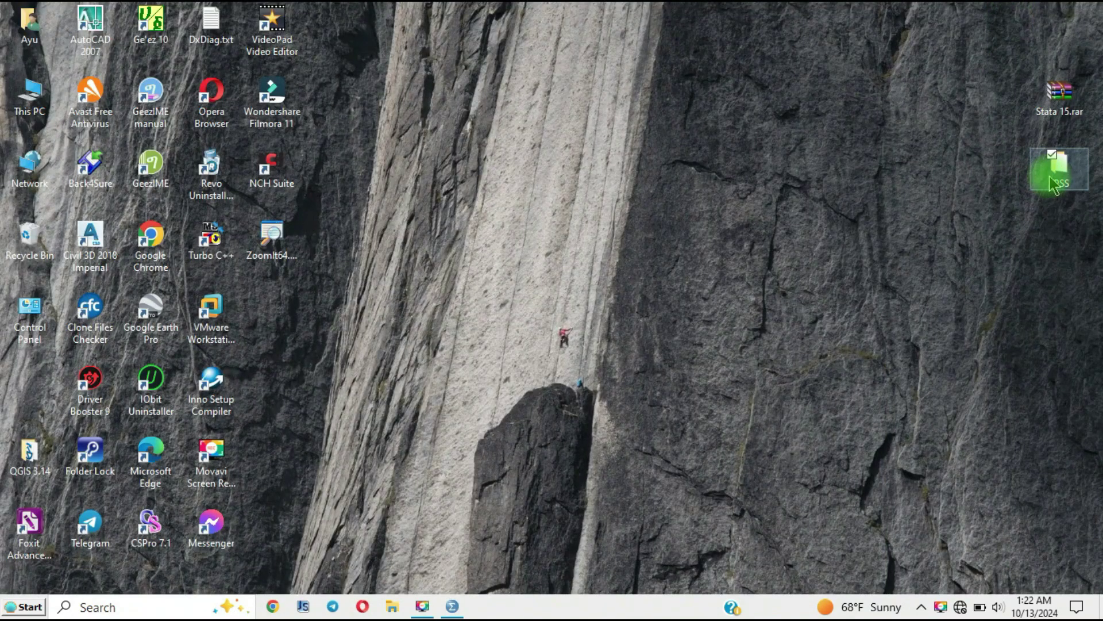
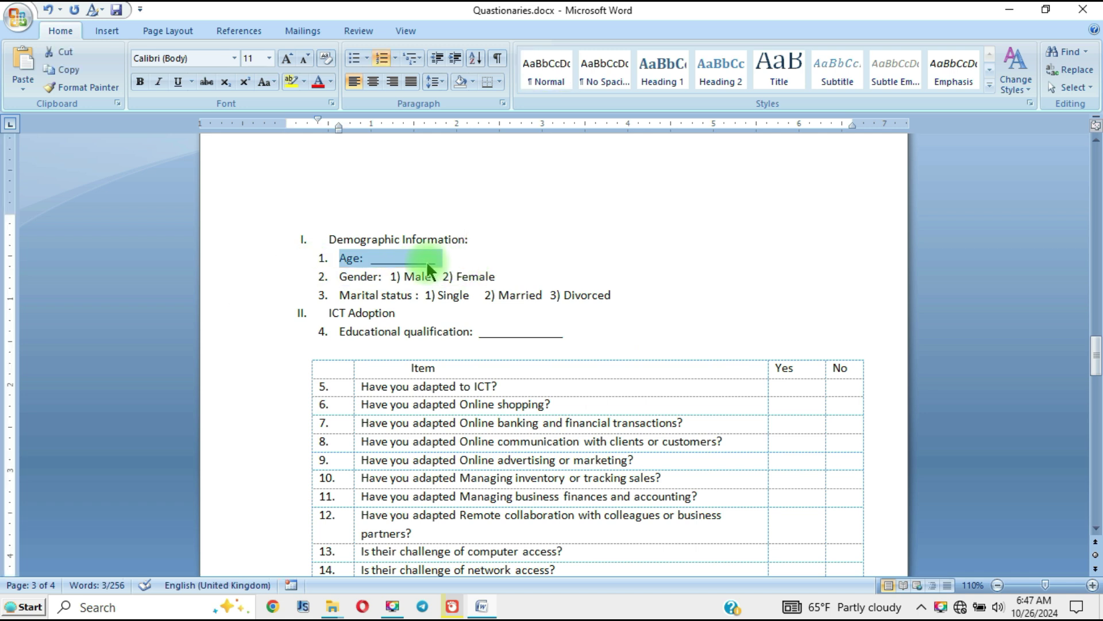
Examine the Age, Gender, Marital status and Educational qualification questions in Questionaries.docx in Word, comparing fill-in blanks with numbered answer choices
drag(328, 256, 422, 263)
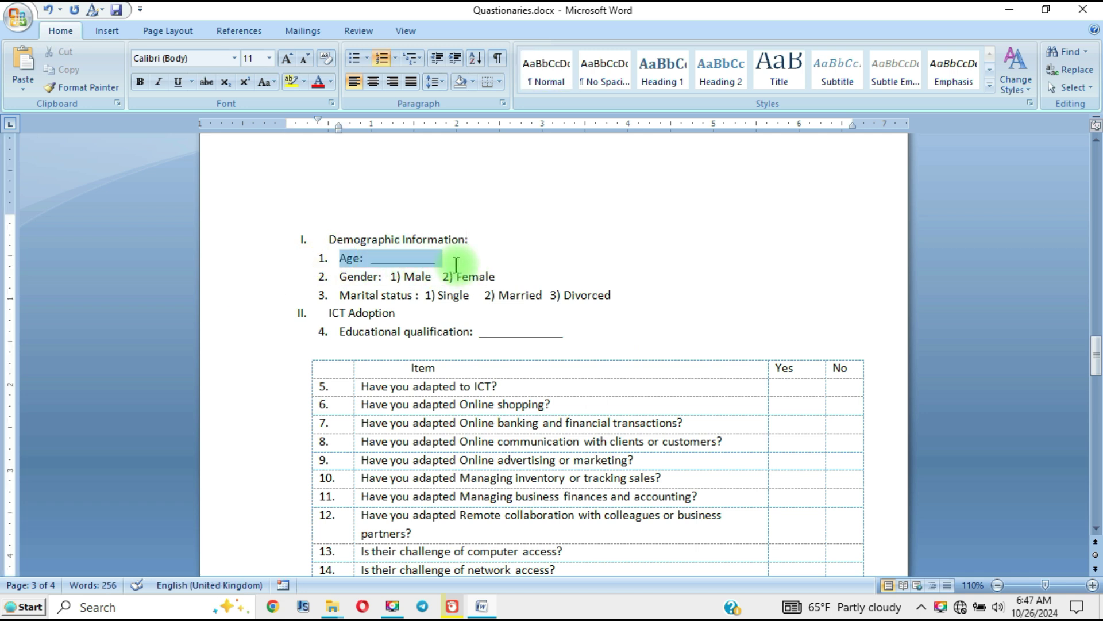
click(373, 265)
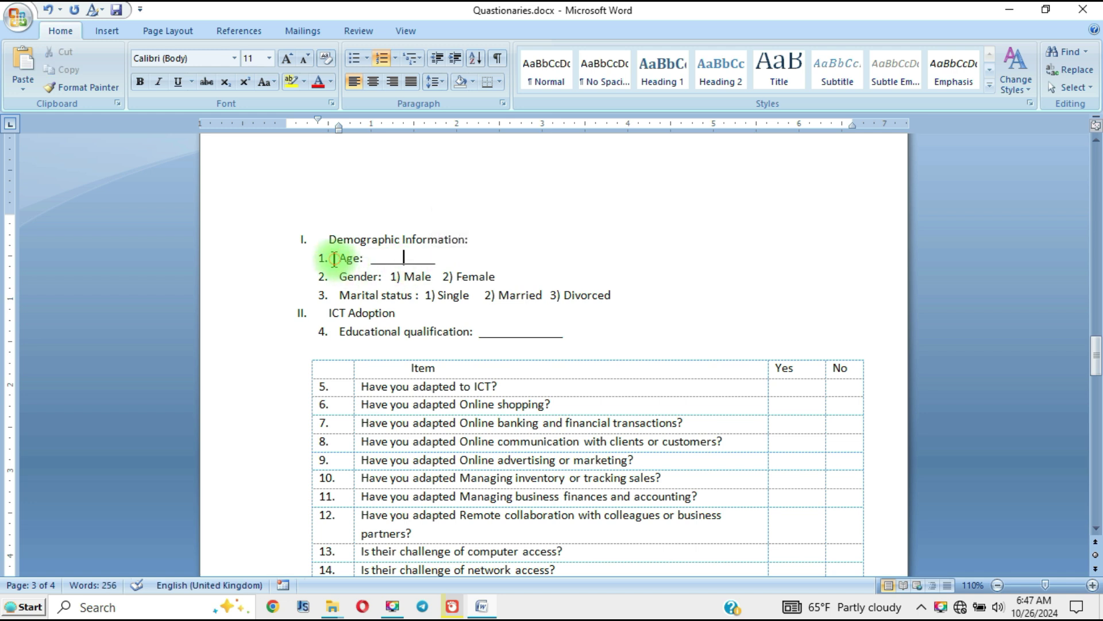
drag(335, 257, 443, 266)
click(338, 277)
drag(338, 277, 497, 282)
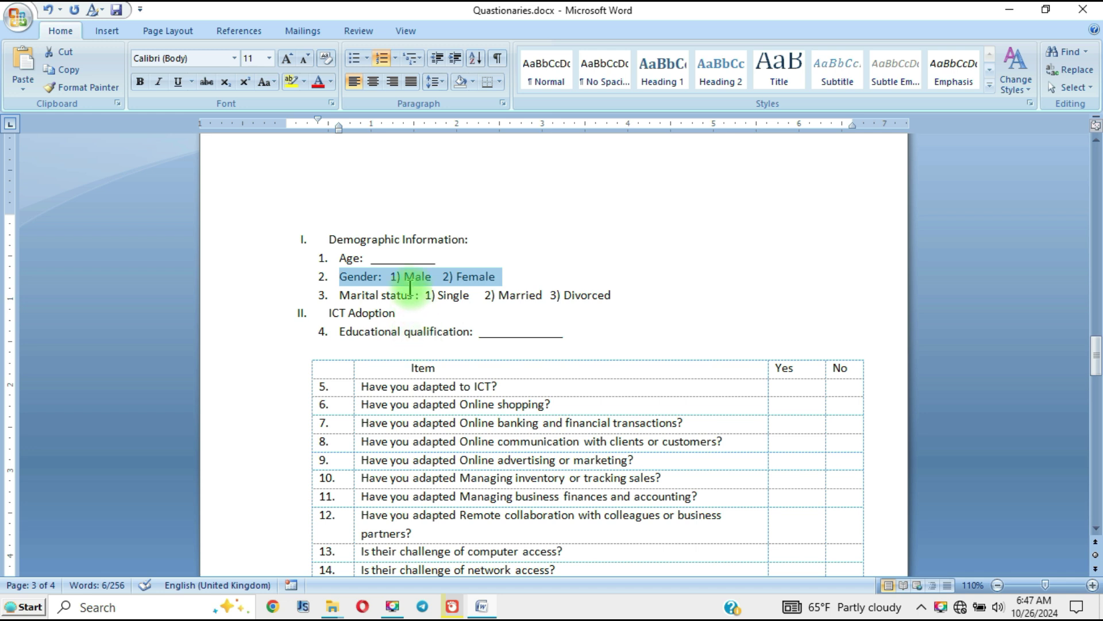
click(414, 276)
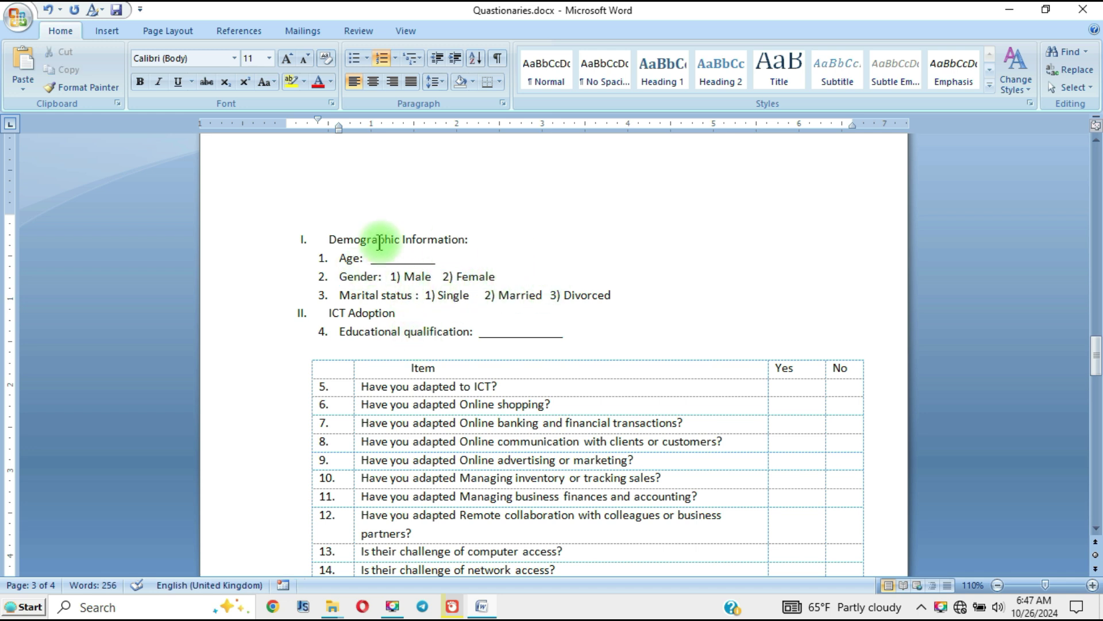
drag(333, 277, 566, 279)
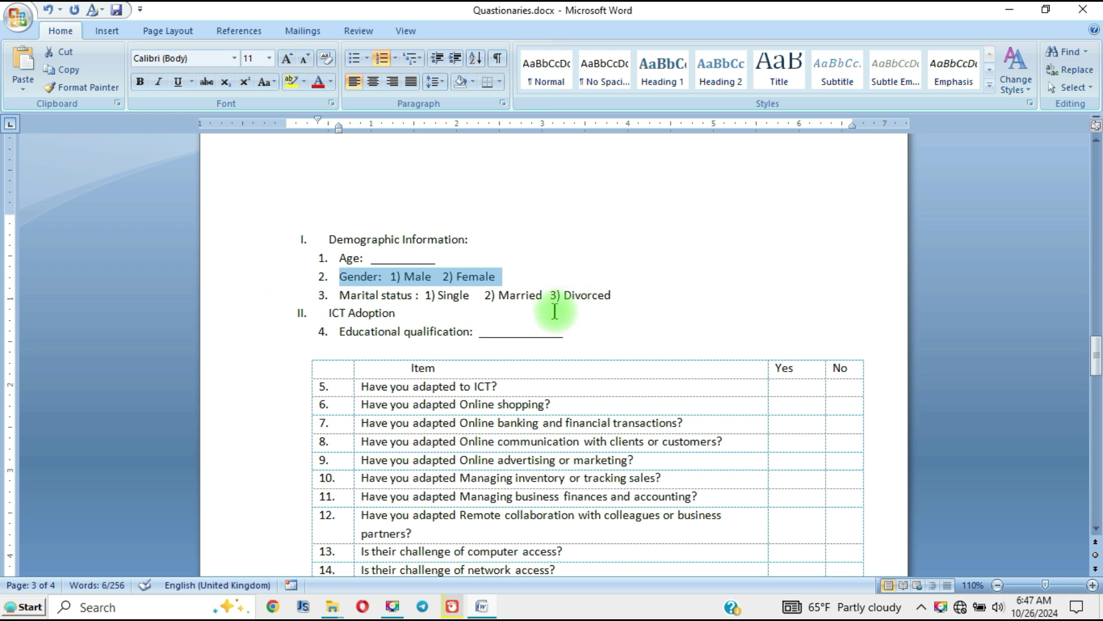
click(386, 287)
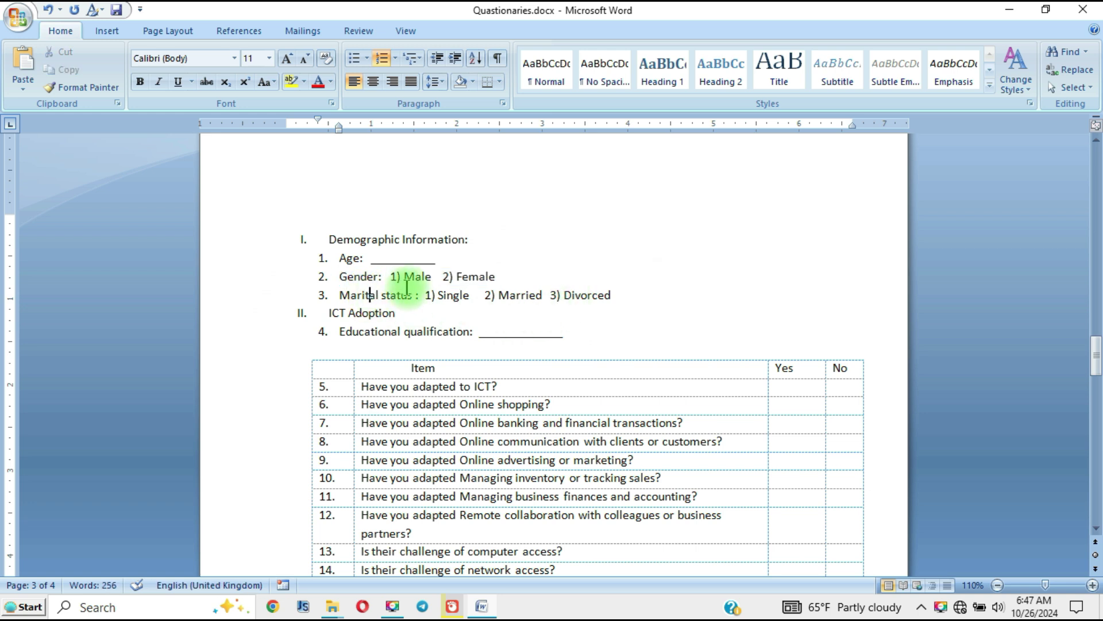
click(486, 333)
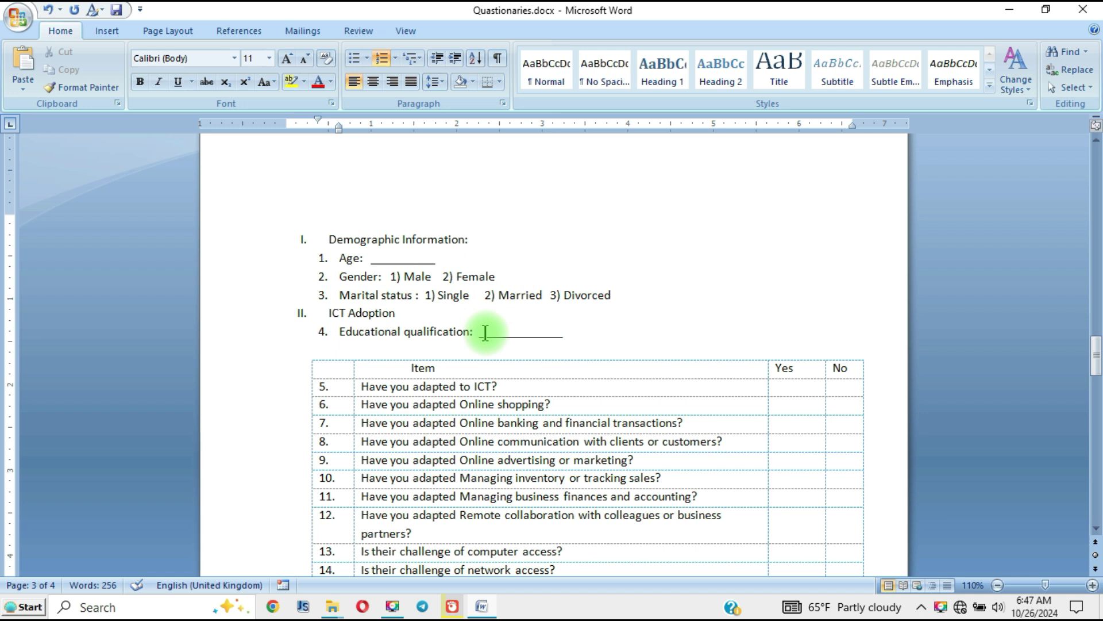
drag(340, 276, 509, 272)
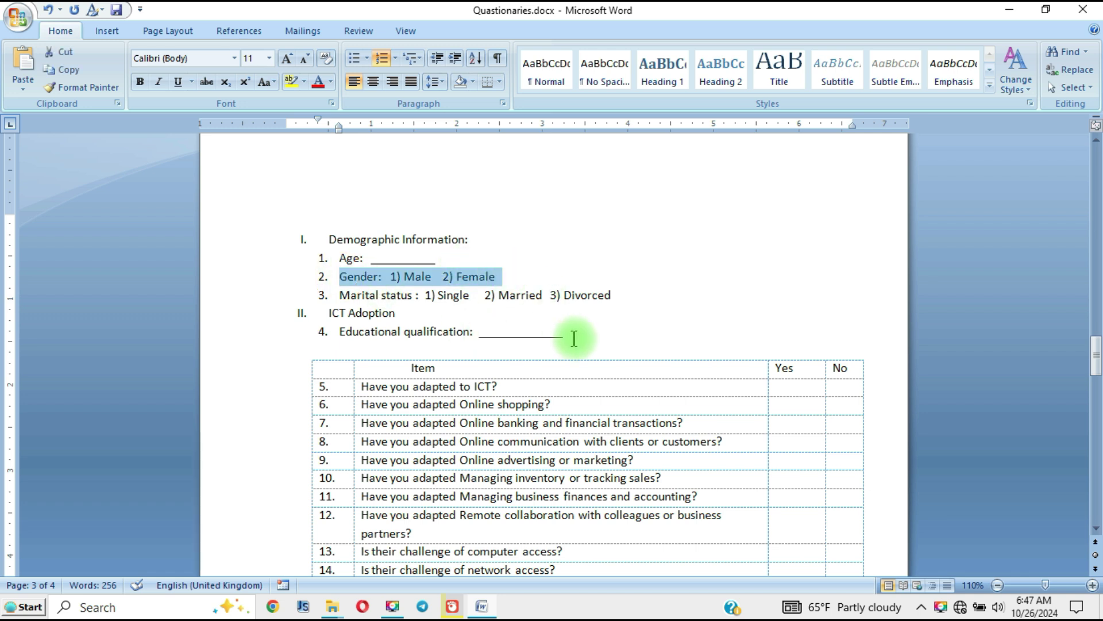
drag(472, 334, 563, 333)
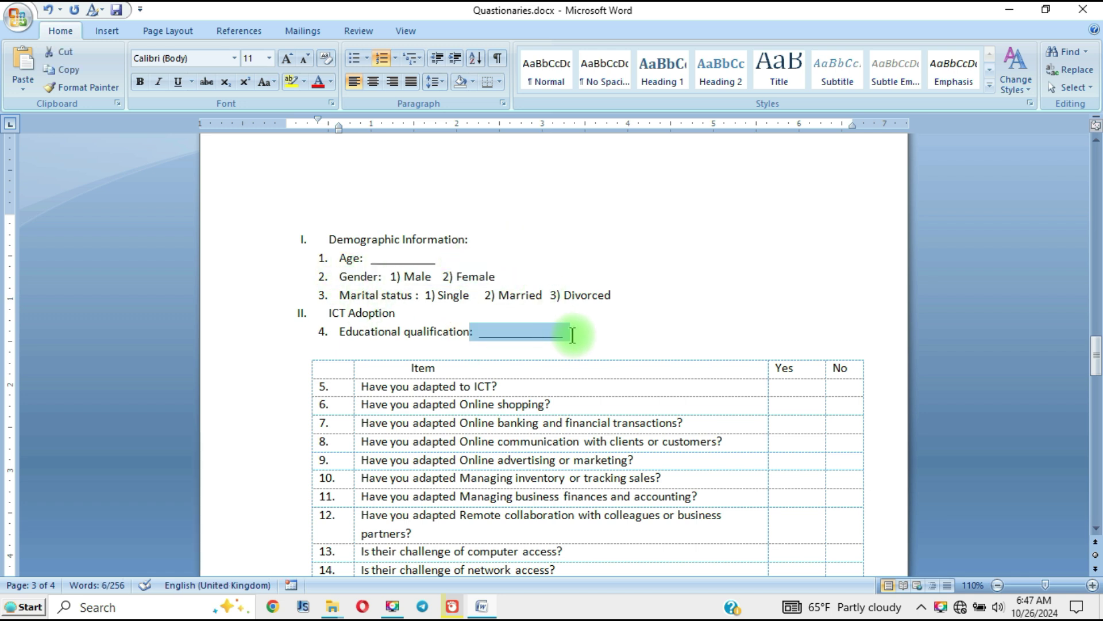
click(524, 351)
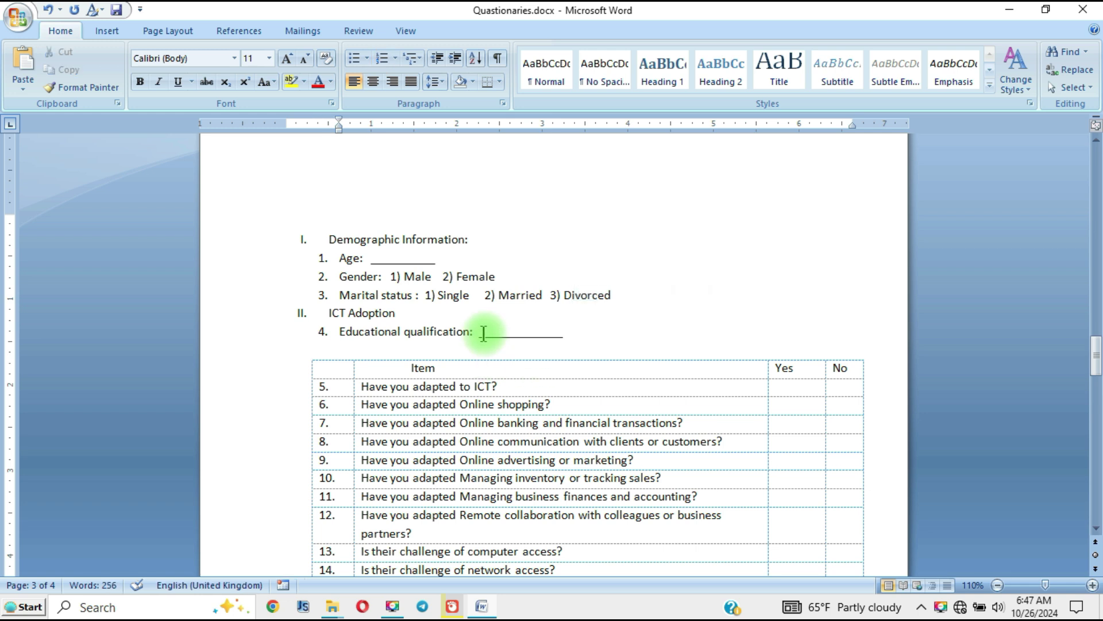
Relabel the Gender question's answer options as a) Male and b) Female
click(397, 275)
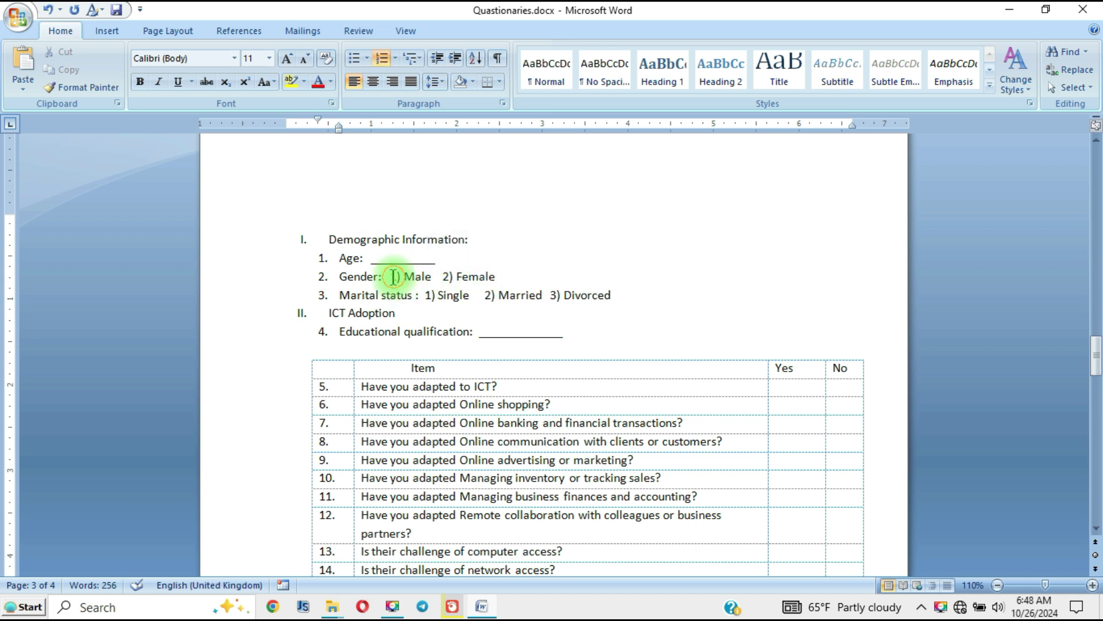
double_click(393, 277)
text(a)
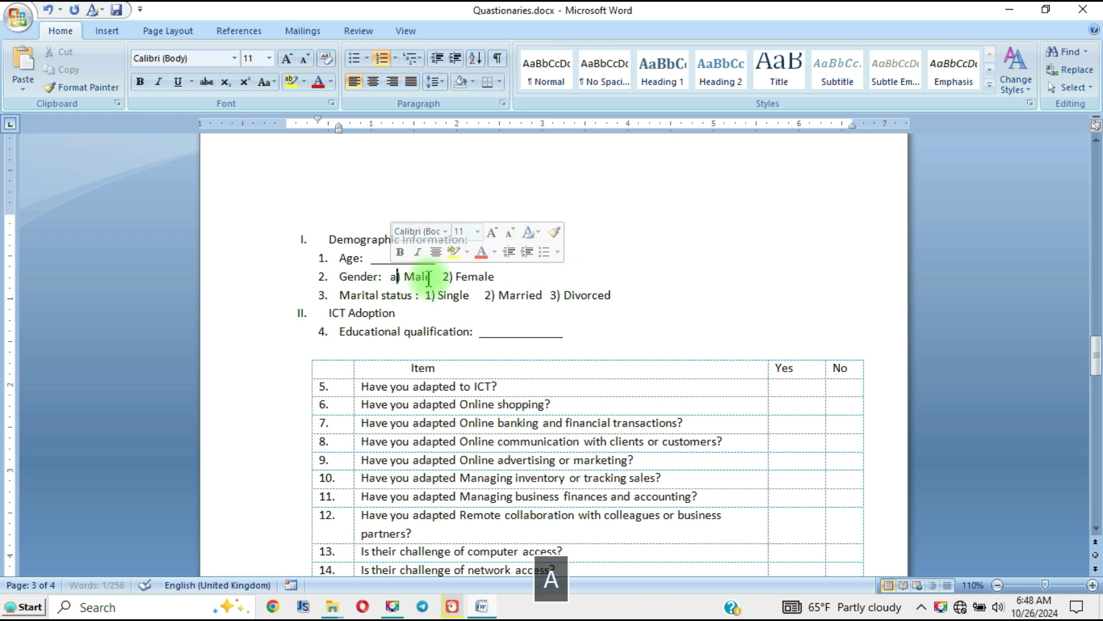
text())
double_click(446, 277)
text(b))
click(392, 286)
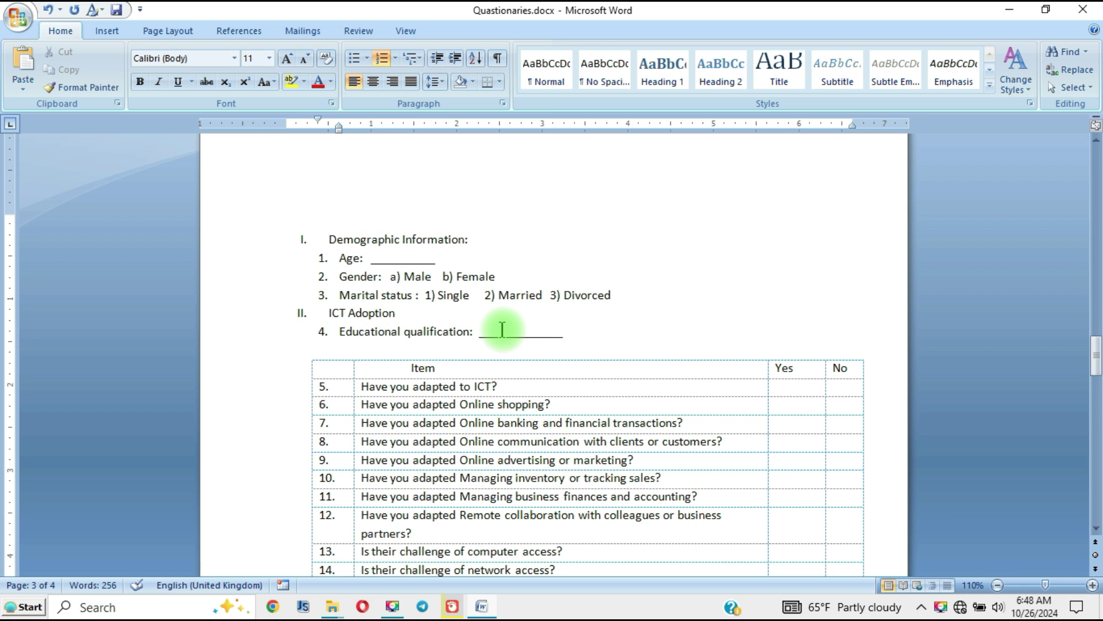
Compare the Gender, Marital status and Educational qualification questions with the diagram of variable types by data type
scroll(525, 327, up, 10)
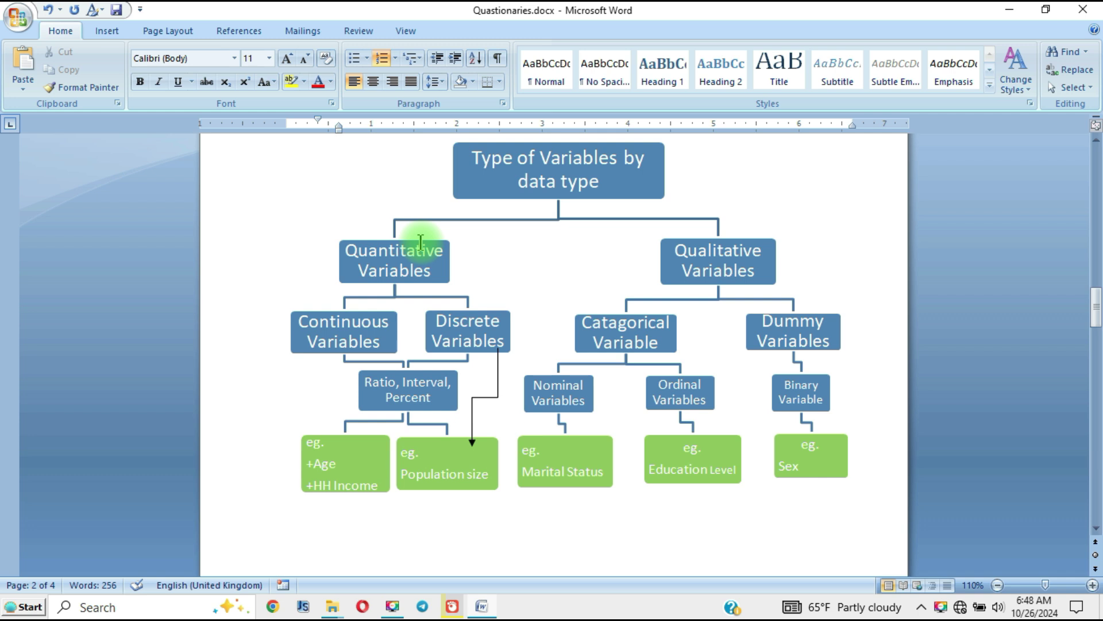
scroll(598, 172, down, 8)
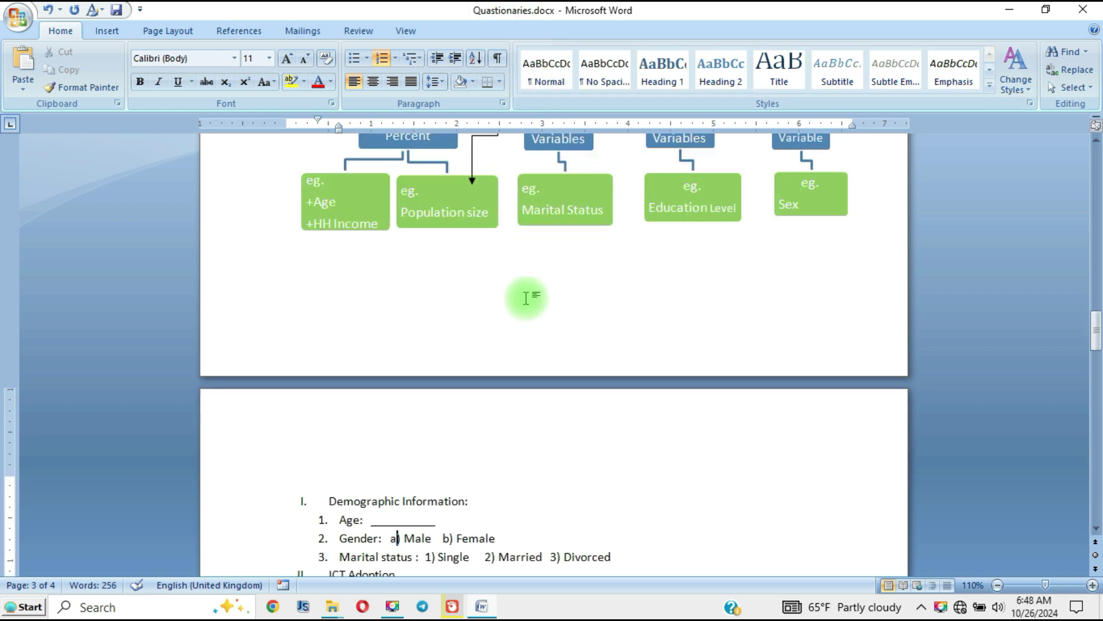
scroll(738, 316, up, 3)
scroll(737, 316, up, 1)
scroll(747, 322, down, 5)
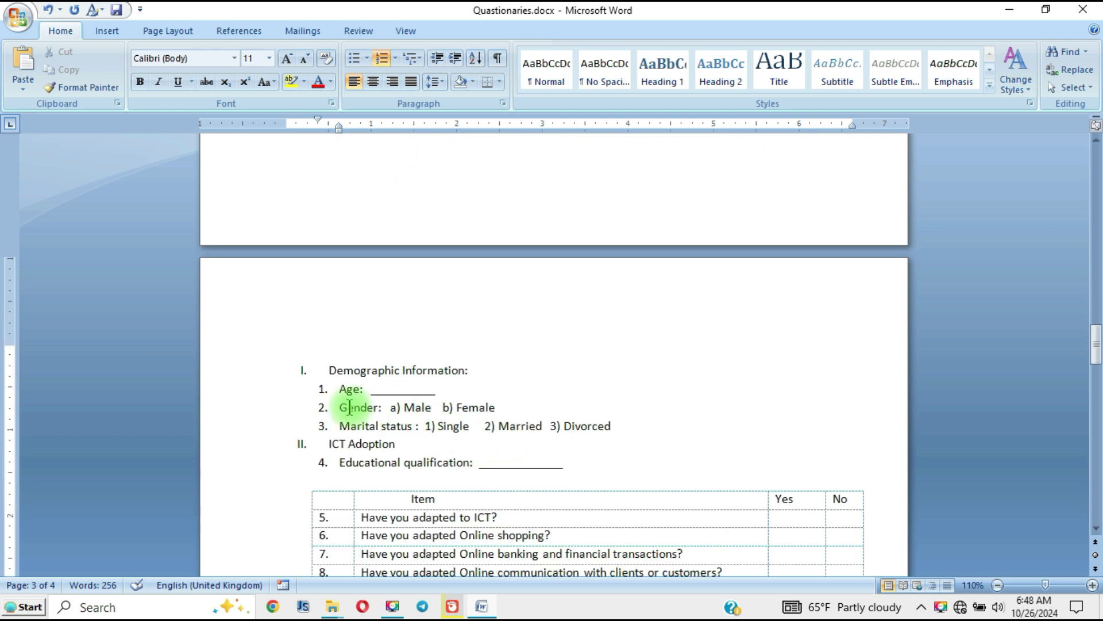
drag(339, 408, 470, 411)
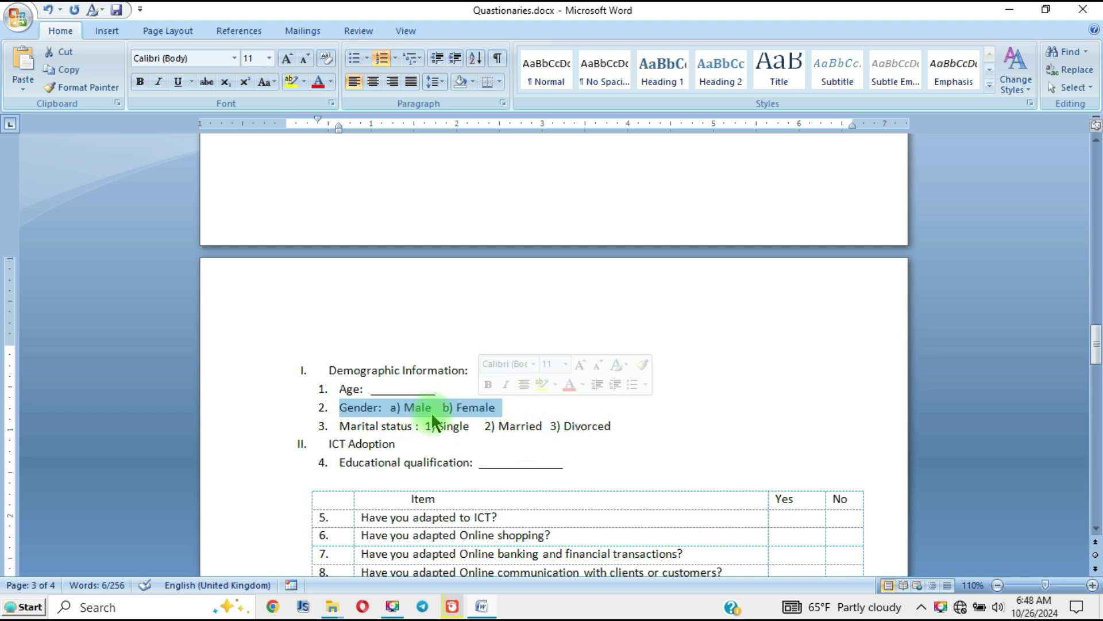
click(477, 409)
drag(373, 425, 619, 429)
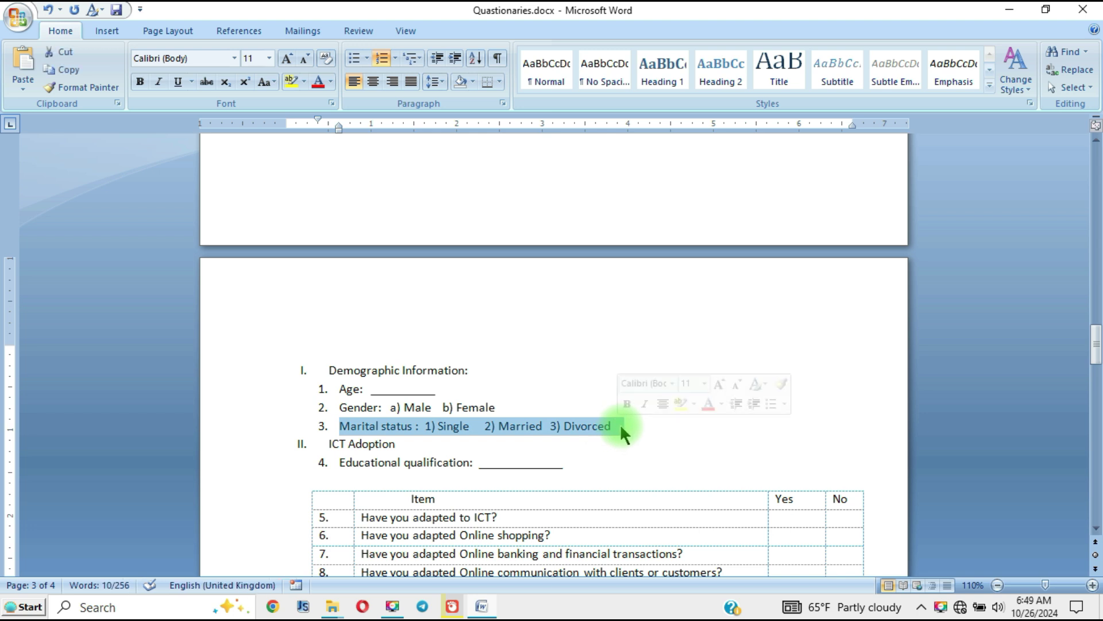
drag(474, 461, 564, 460)
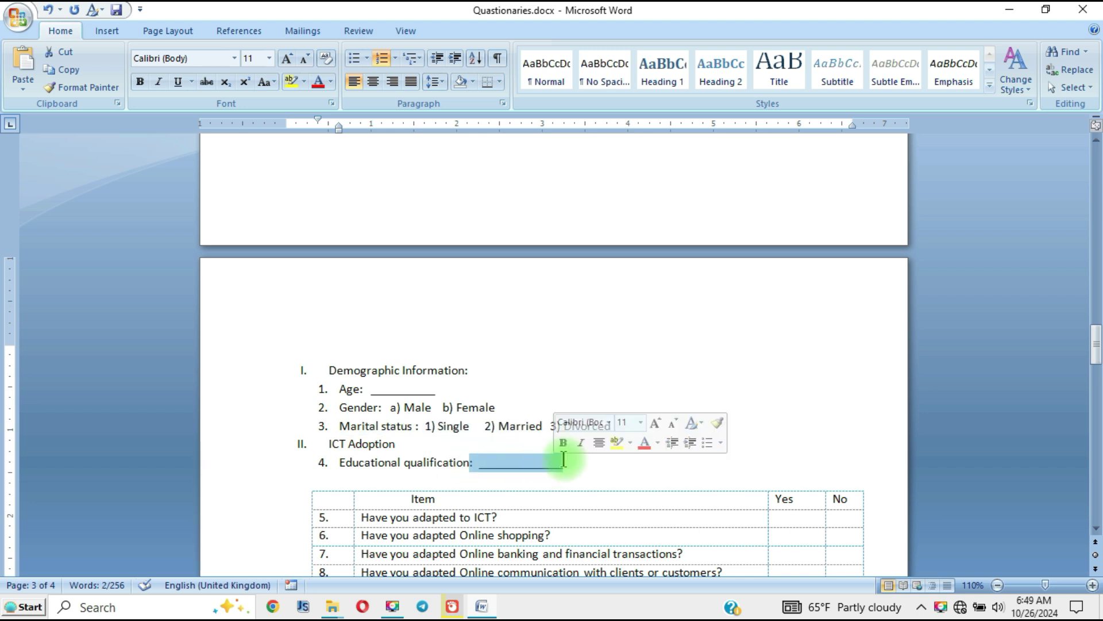
click(533, 458)
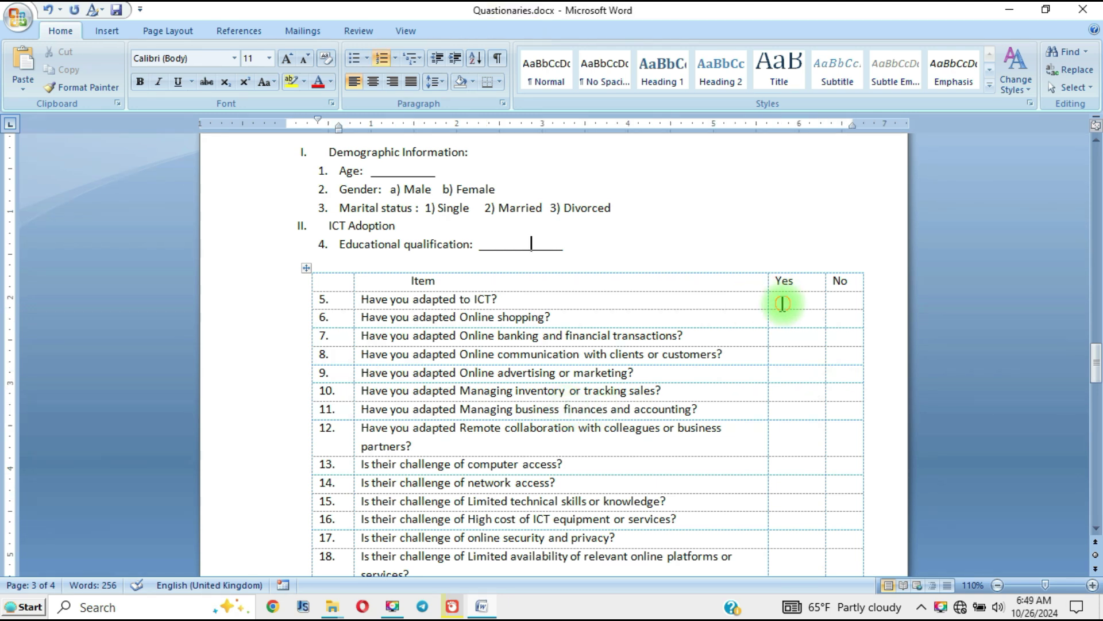
Examine the Yes and No answer cells in the ICT adoption item table, focusing on item 5
drag(782, 302, 805, 492)
click(820, 318)
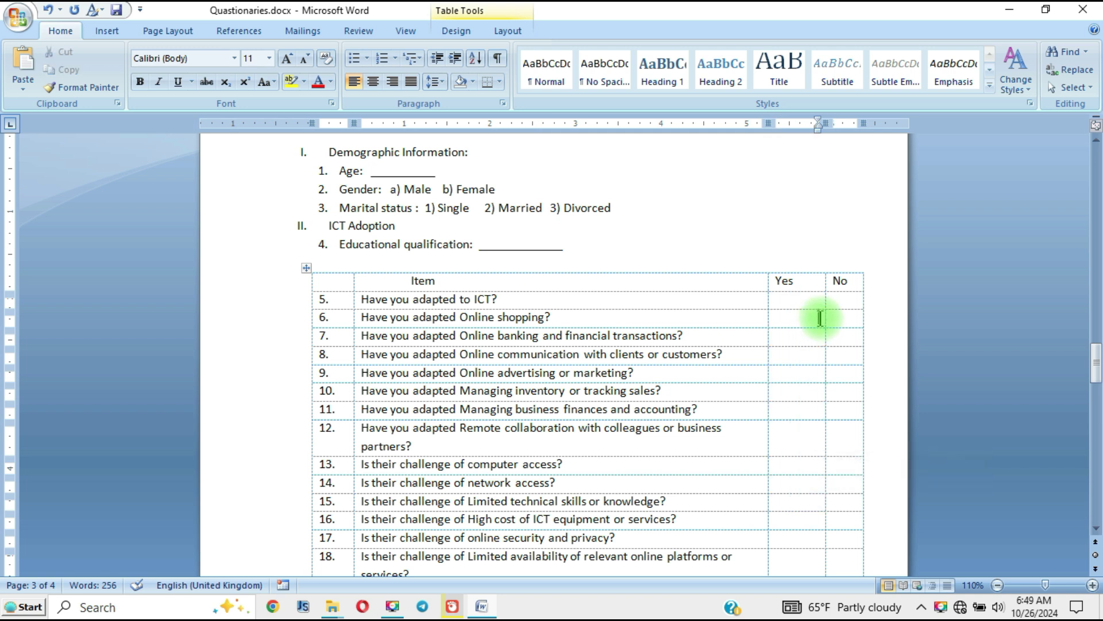
click(840, 298)
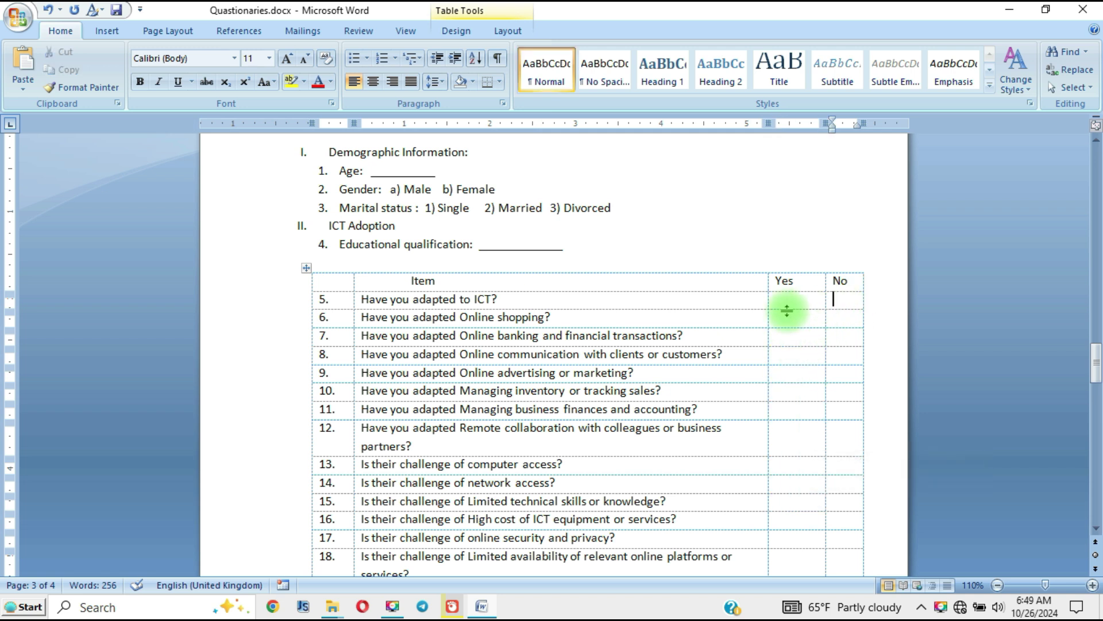
click(780, 299)
click(841, 298)
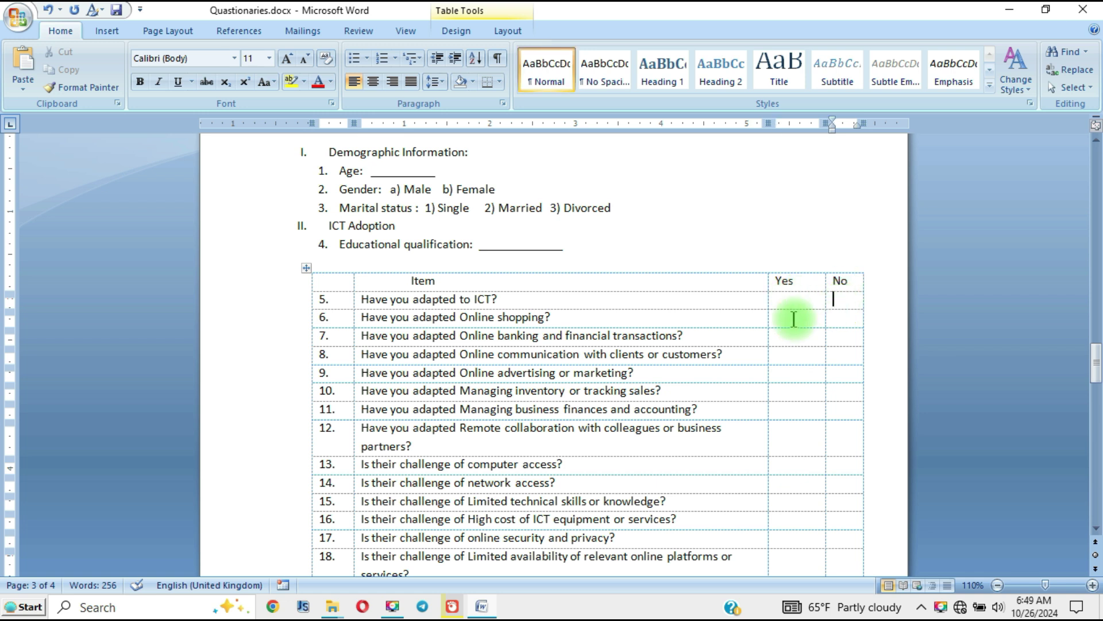
click(796, 301)
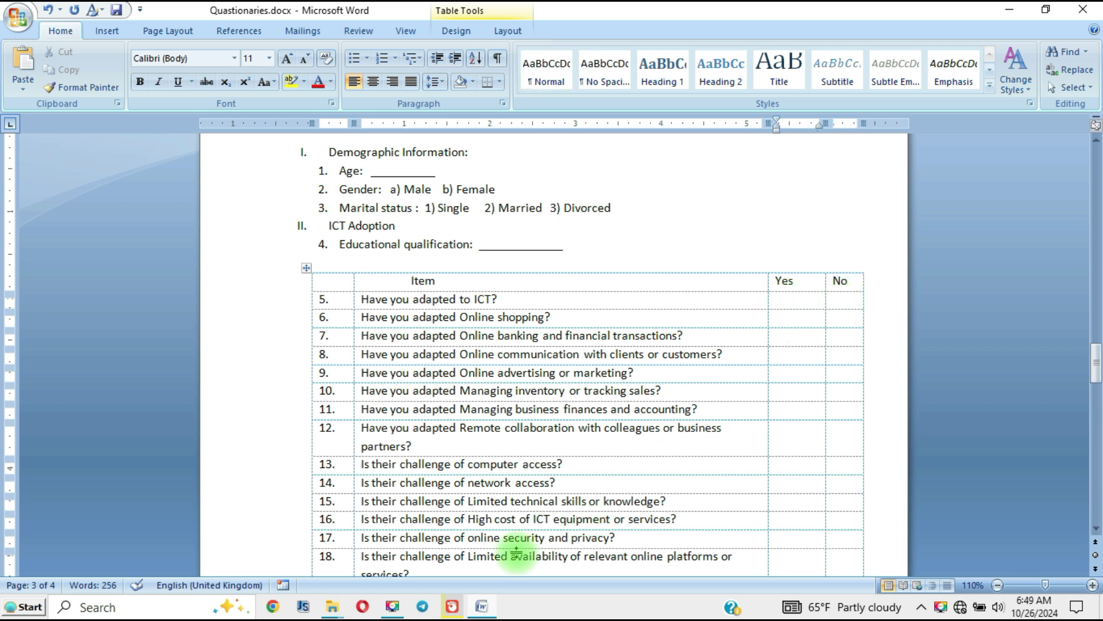
mouse_move(454, 604)
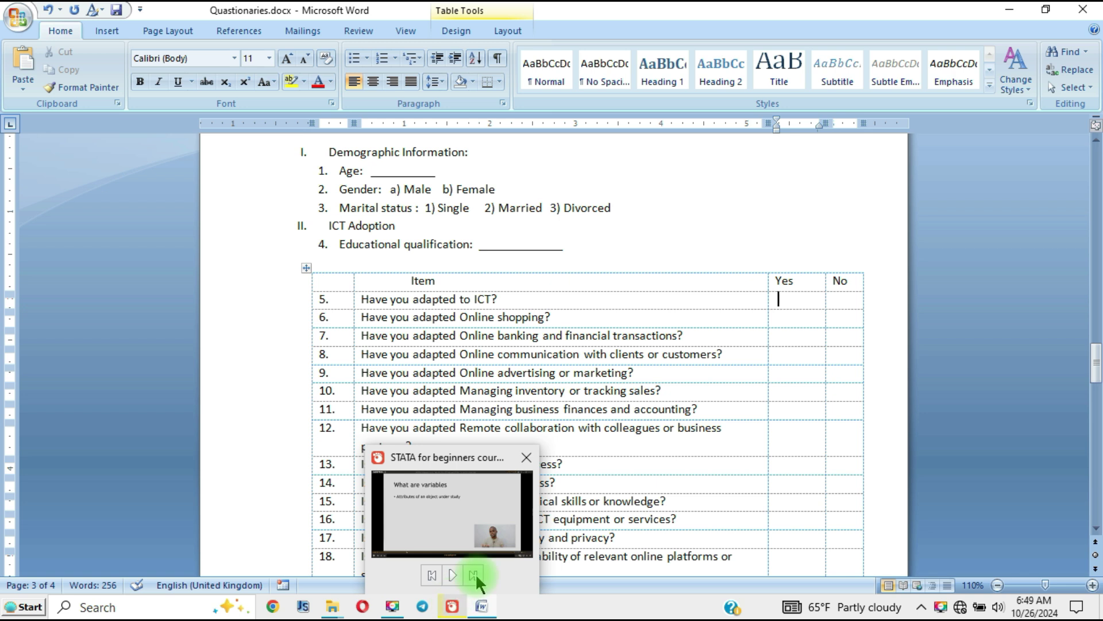
click(804, 389)
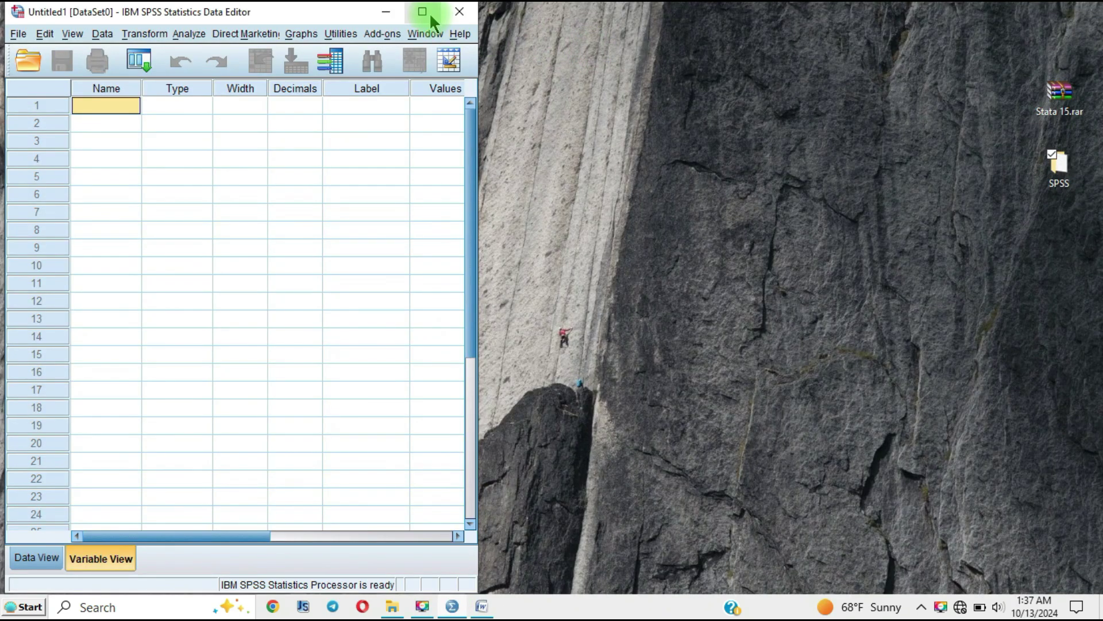
Resize the SPSS Data Editor to full height beside Questionaries.docx and show the document's Demographic Information questions
click(422, 11)
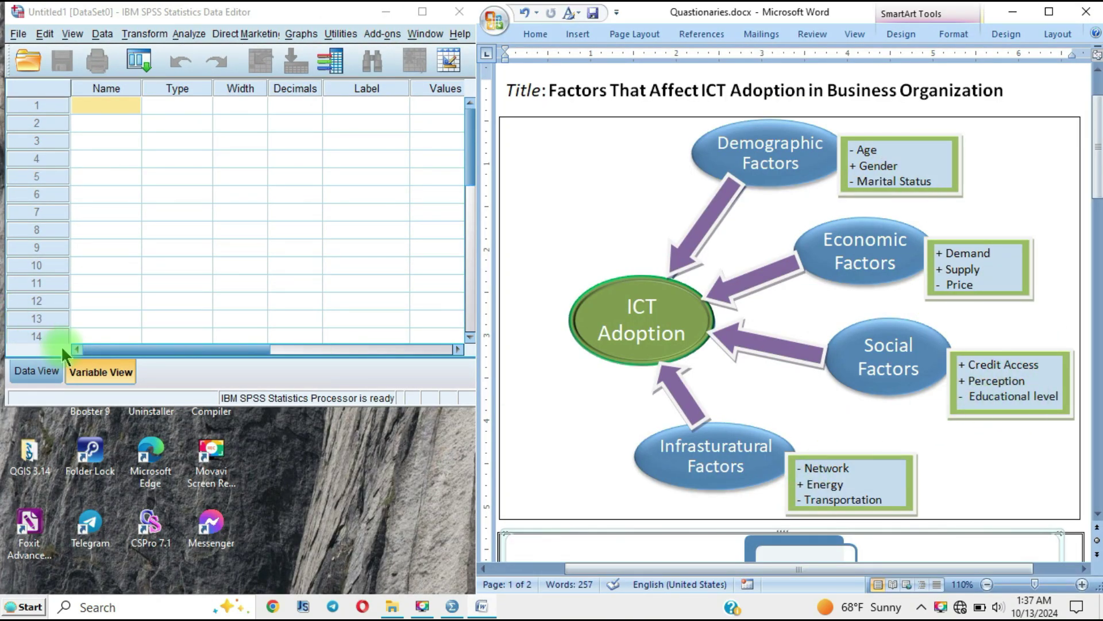
click(419, 319)
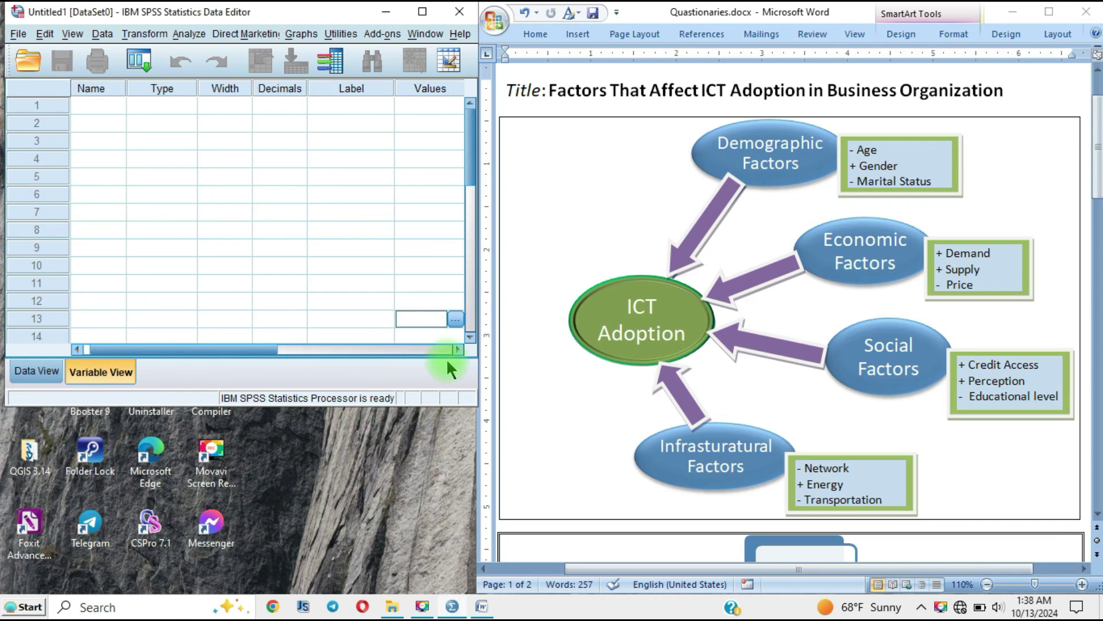
drag(481, 411, 469, 591)
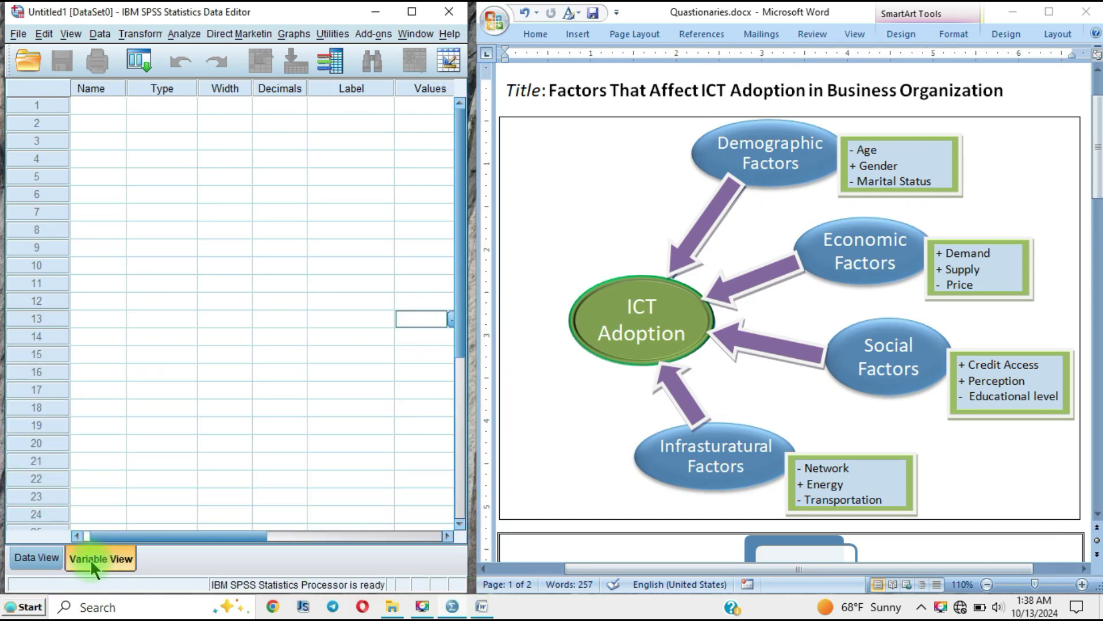
scroll(976, 356, down, 10)
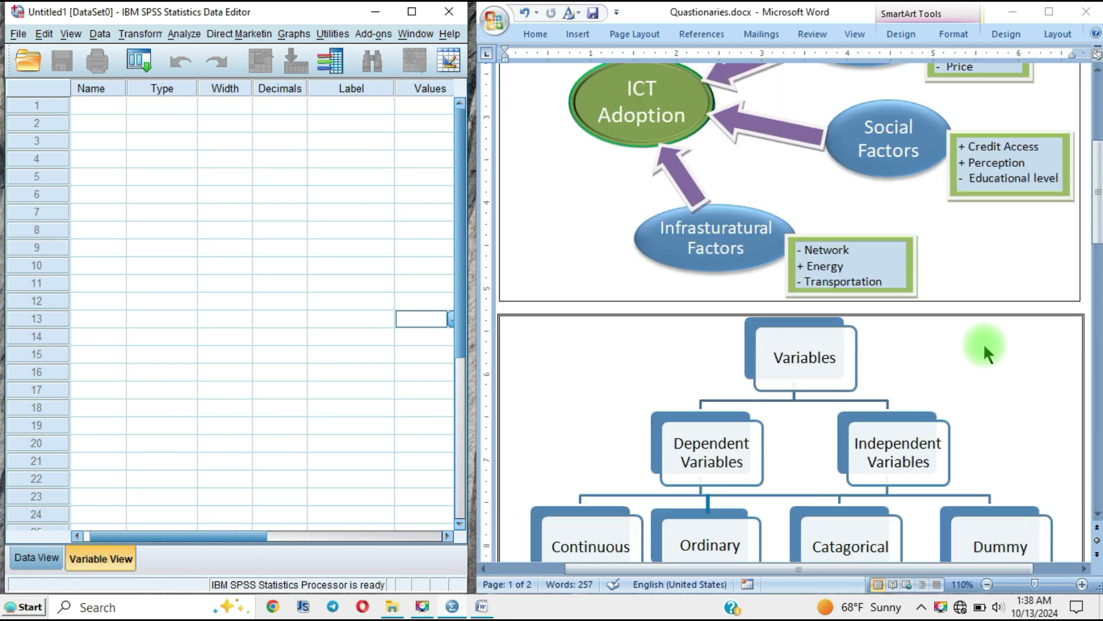
scroll(969, 395, down, 15)
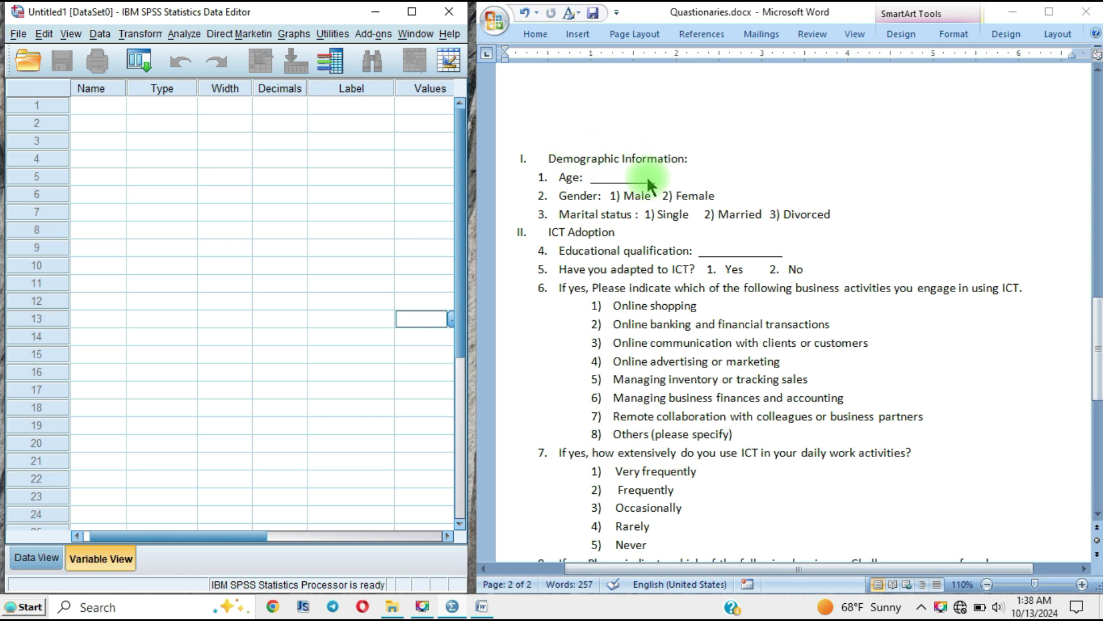
Define the first variable as ID in Variable View, keeping its default numeric type and width
click(123, 563)
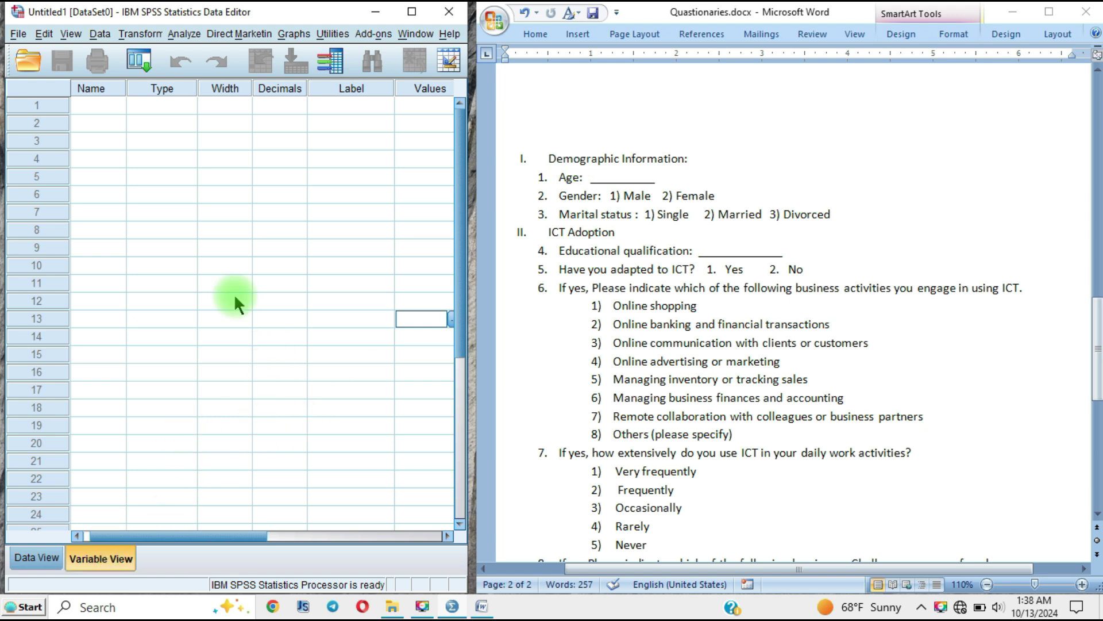
click(110, 107)
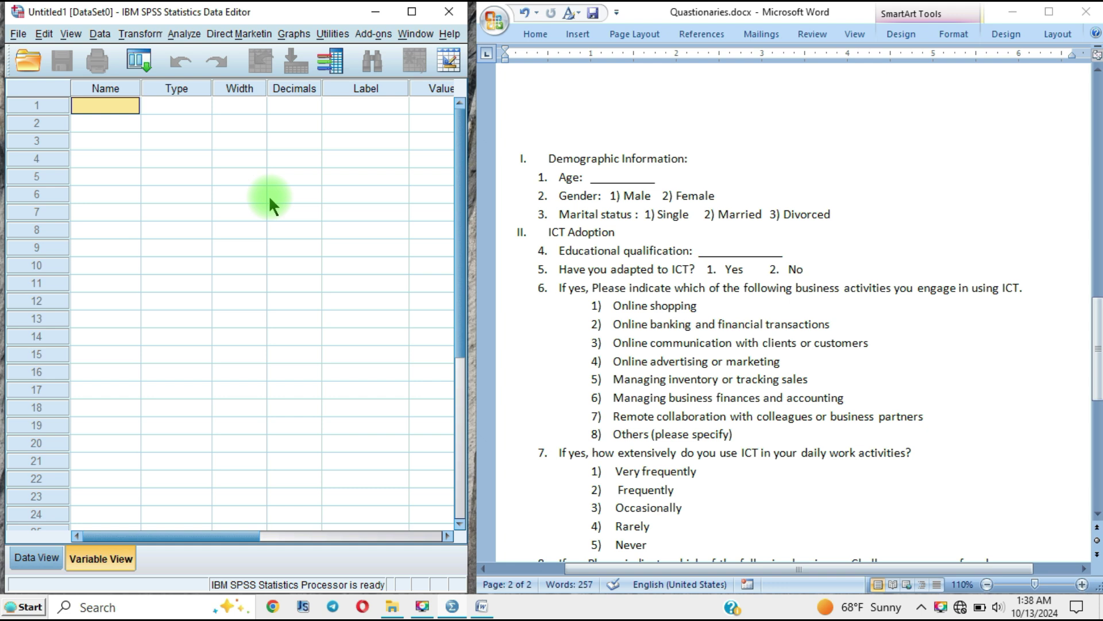
text(ID)
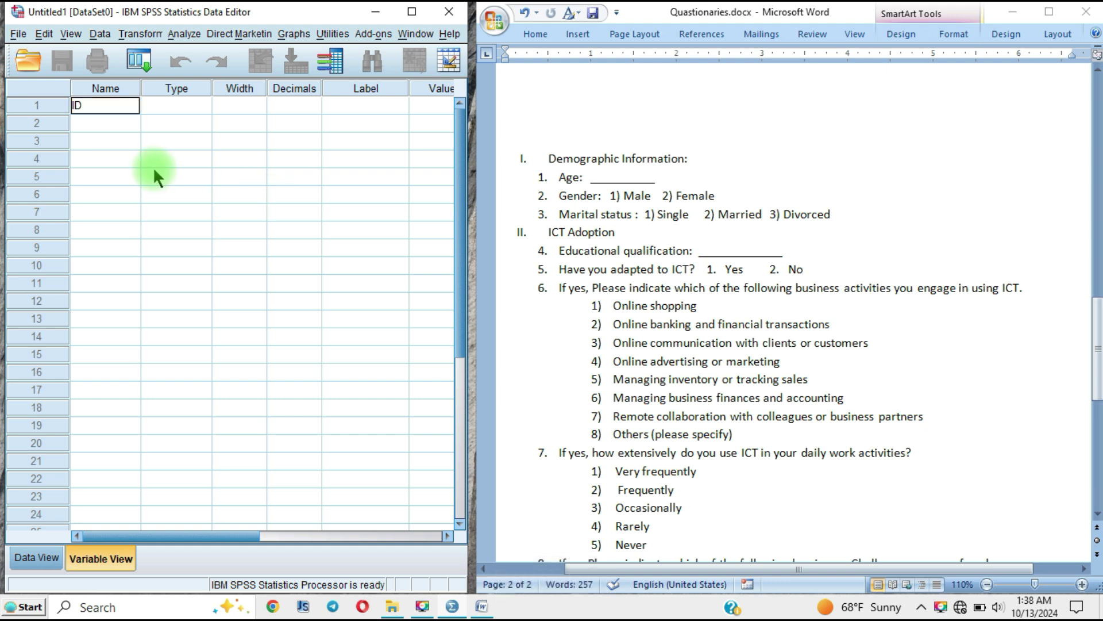
click(174, 109)
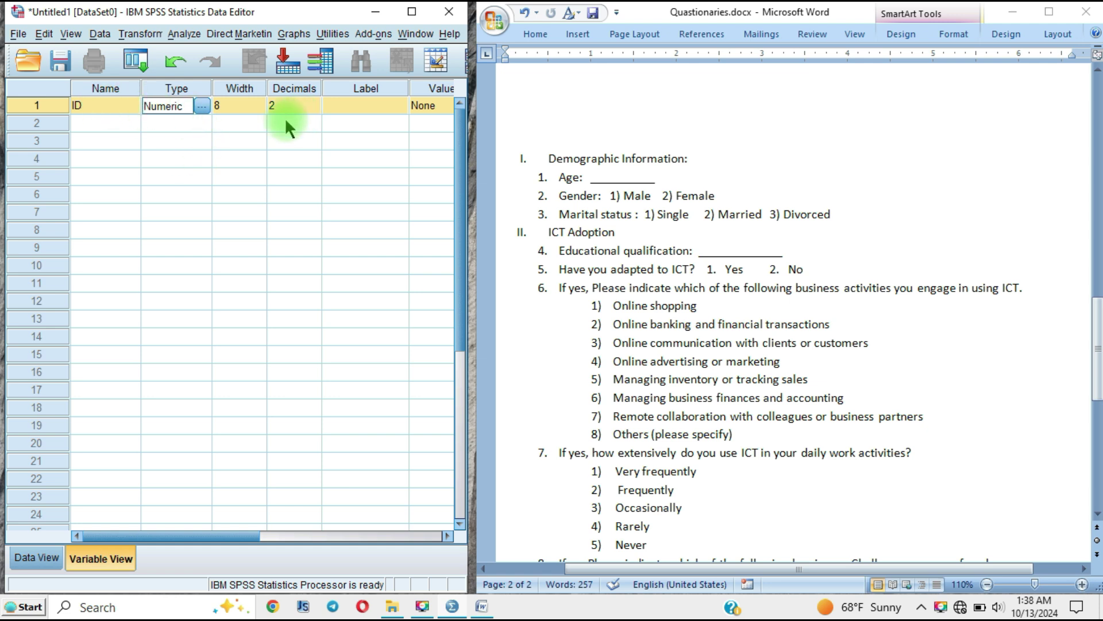
click(236, 104)
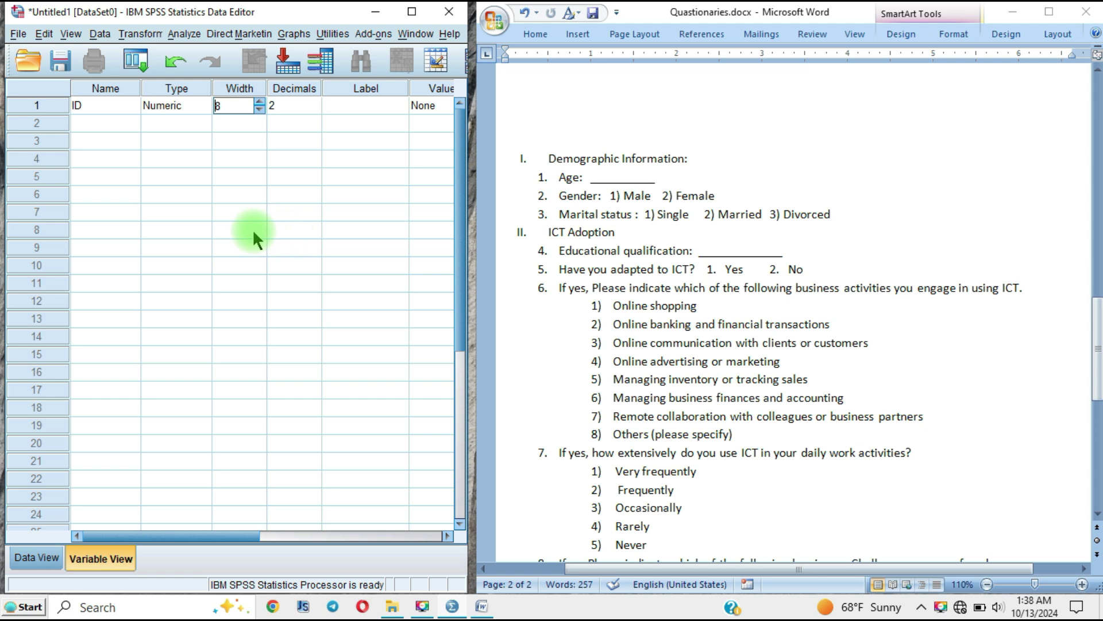
Add the variables Age in row 2 and Gender in row 3 with their default attributes
click(104, 123)
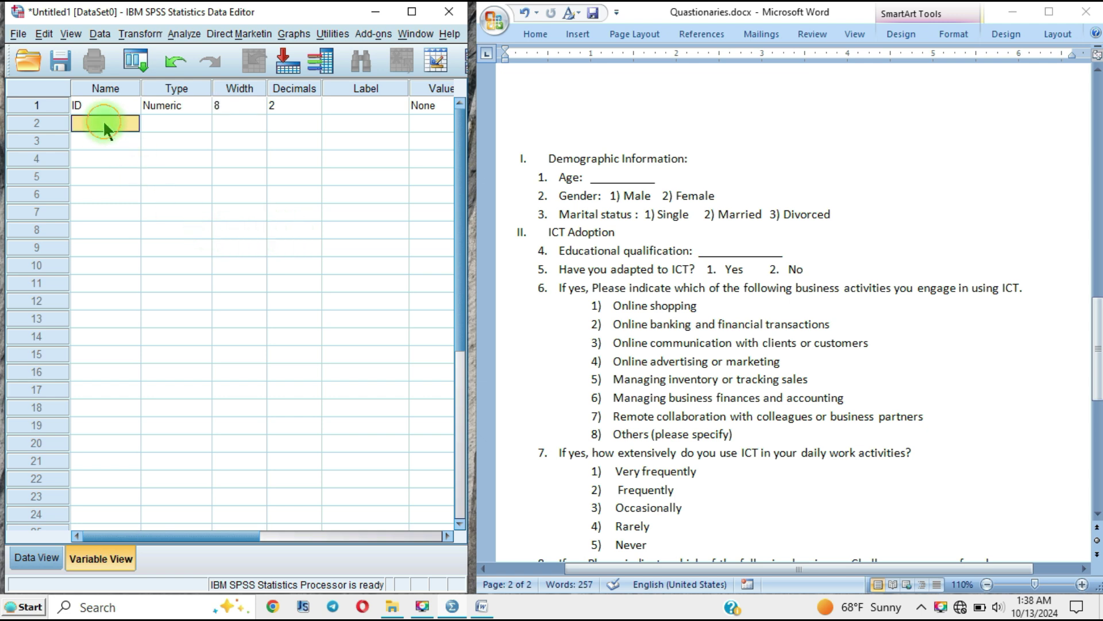
text(A)
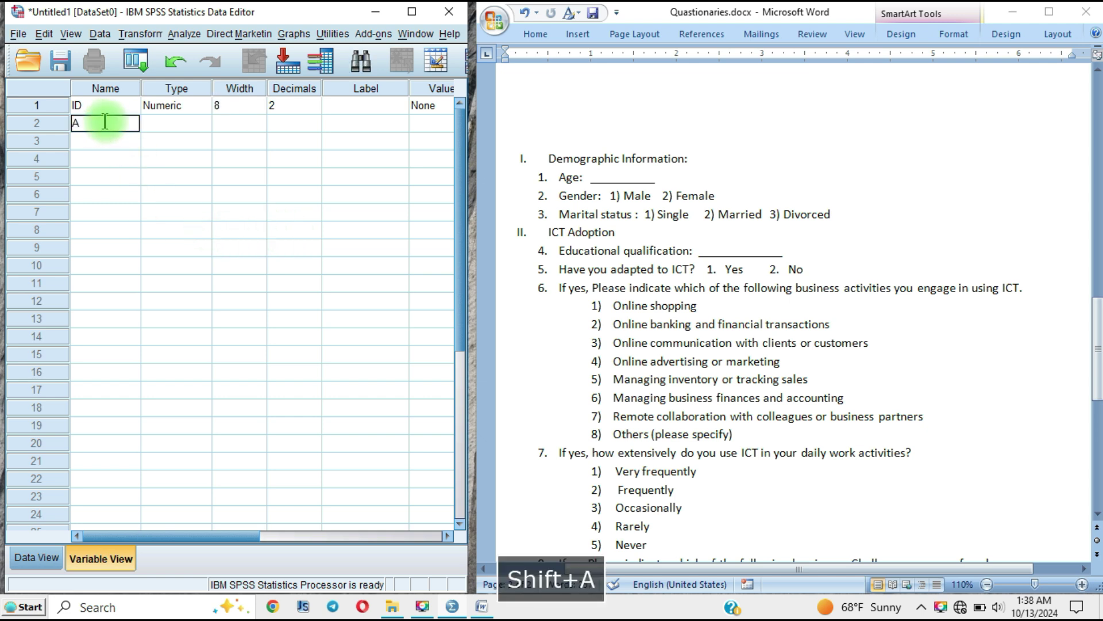
text(ge)
click(172, 124)
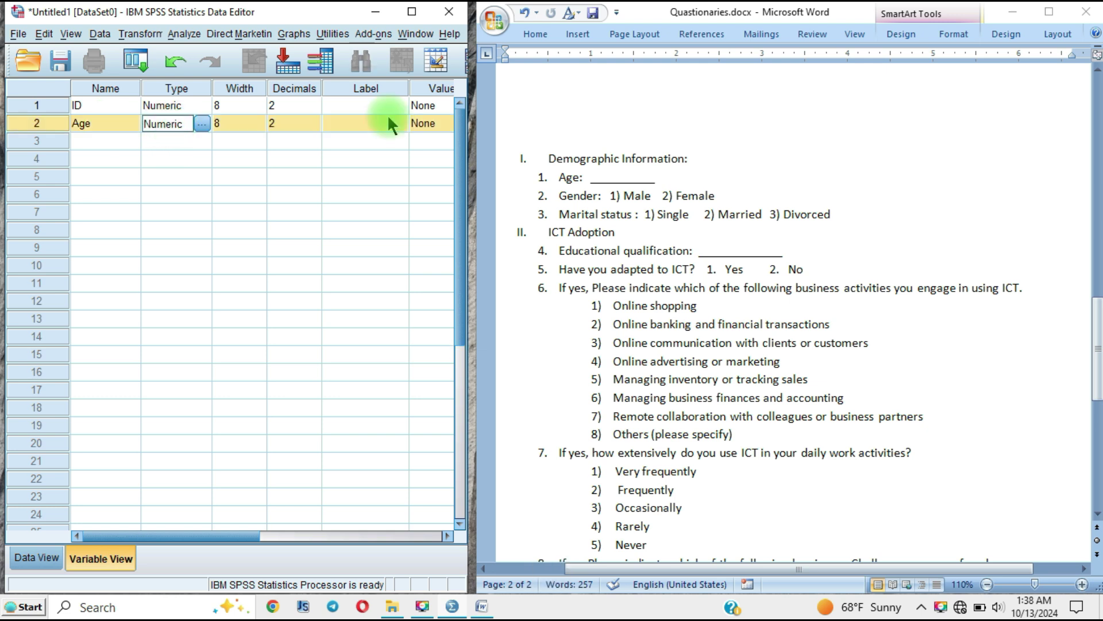
click(105, 141)
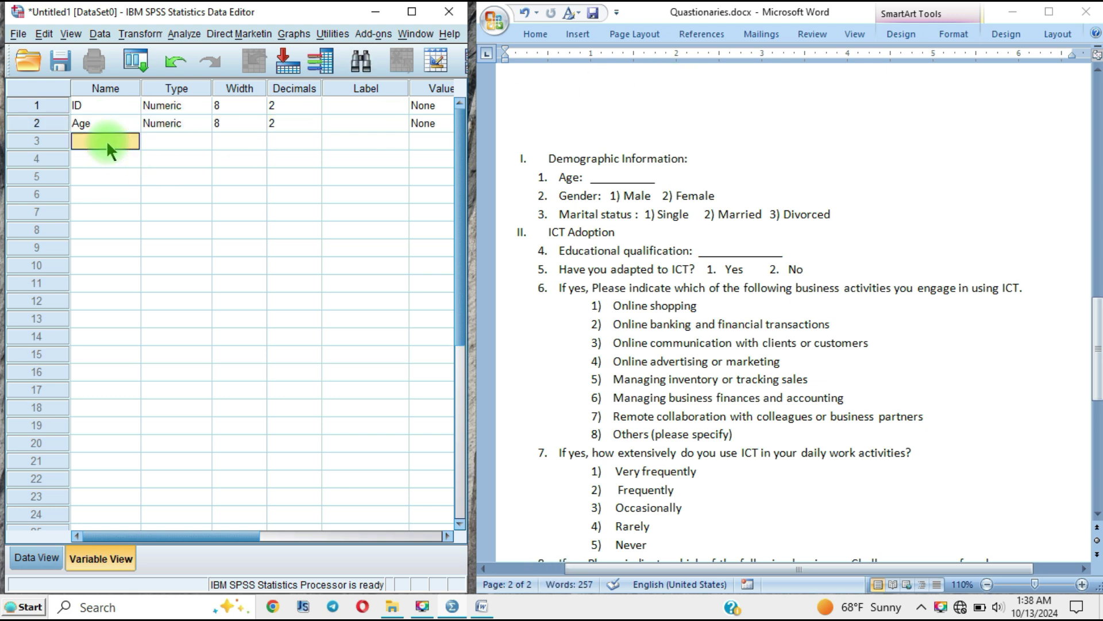
text(Gen)
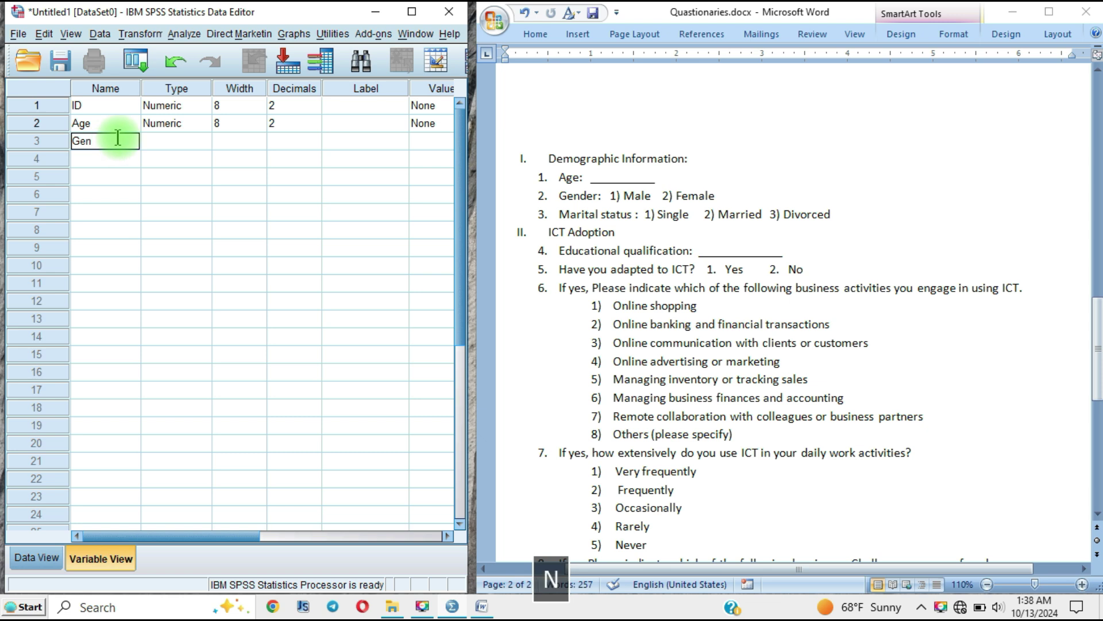
text(der)
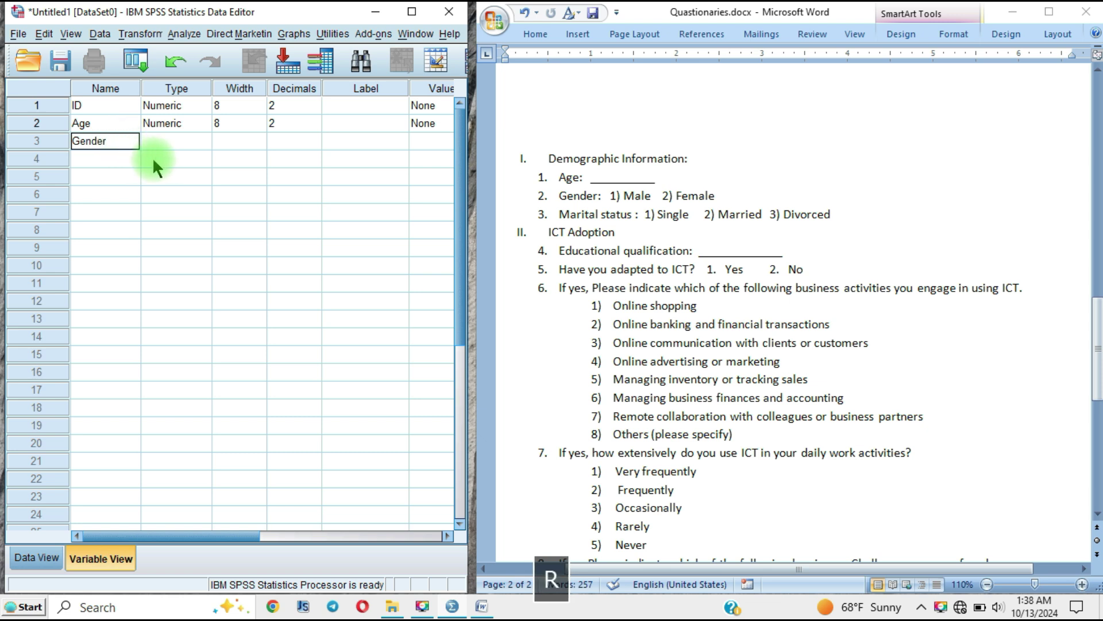
click(151, 158)
Add a fourth variable named MartalStatus in row 4, keeping its default numeric attributes
click(98, 157)
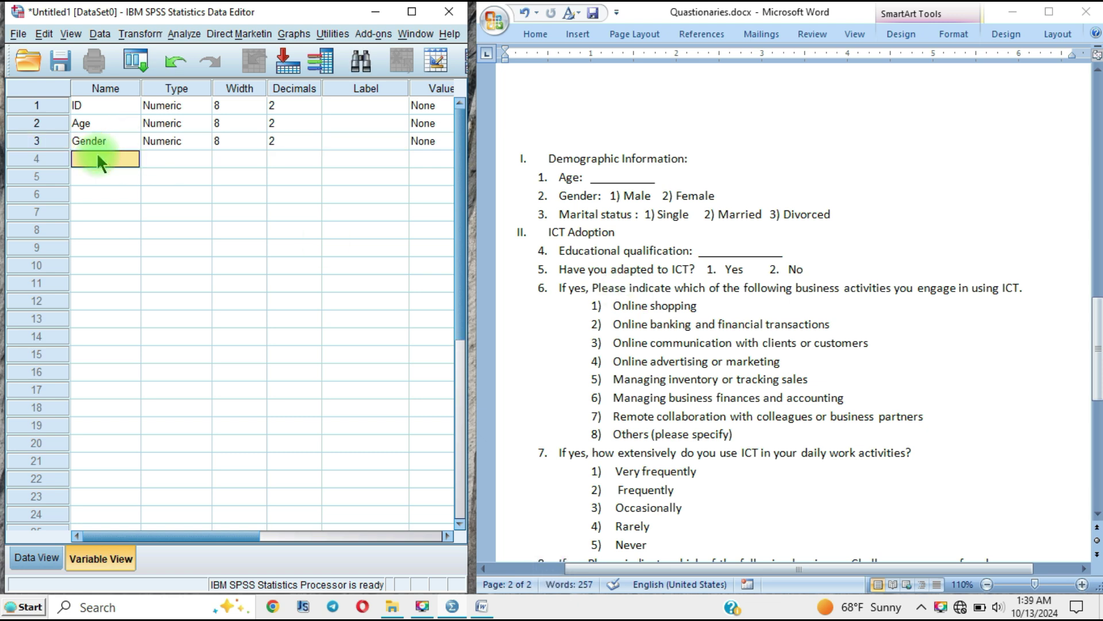
text(Mar)
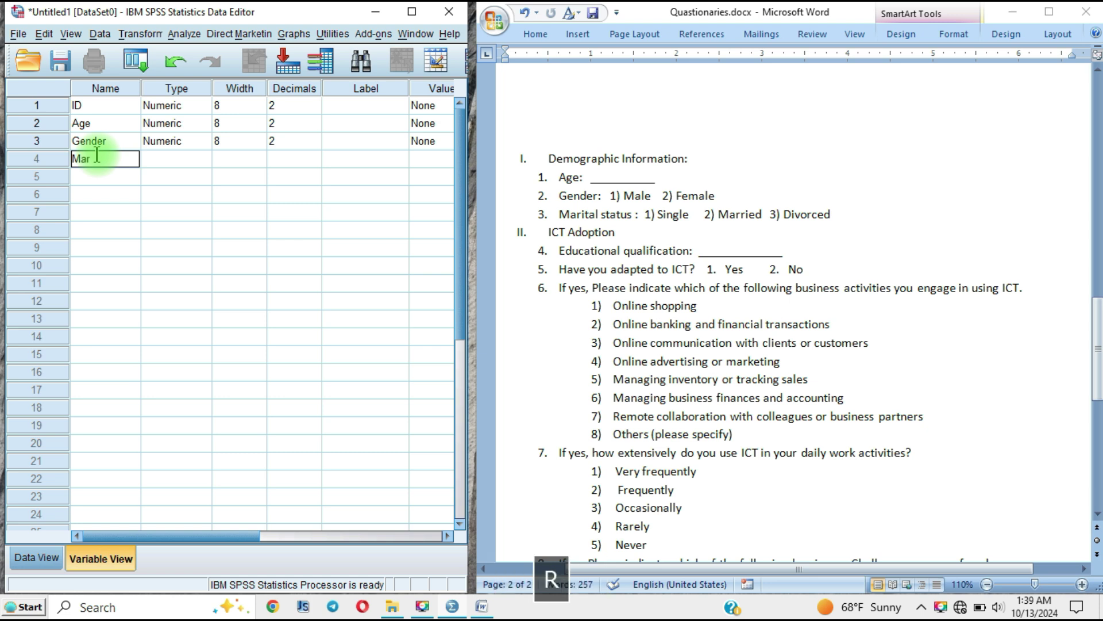
text(ital)
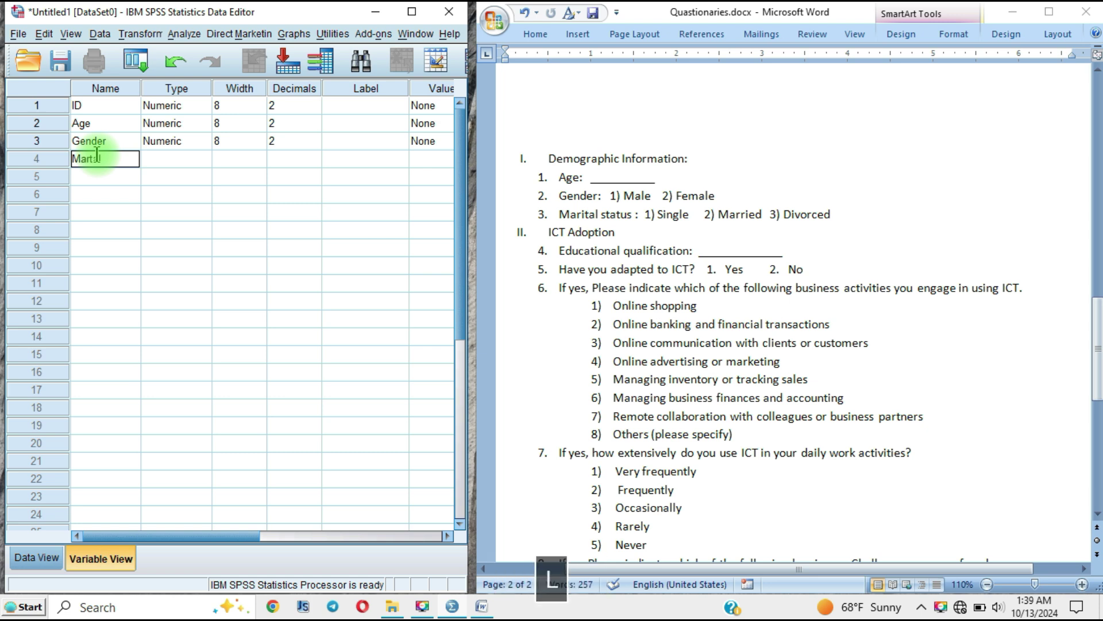
text(_)
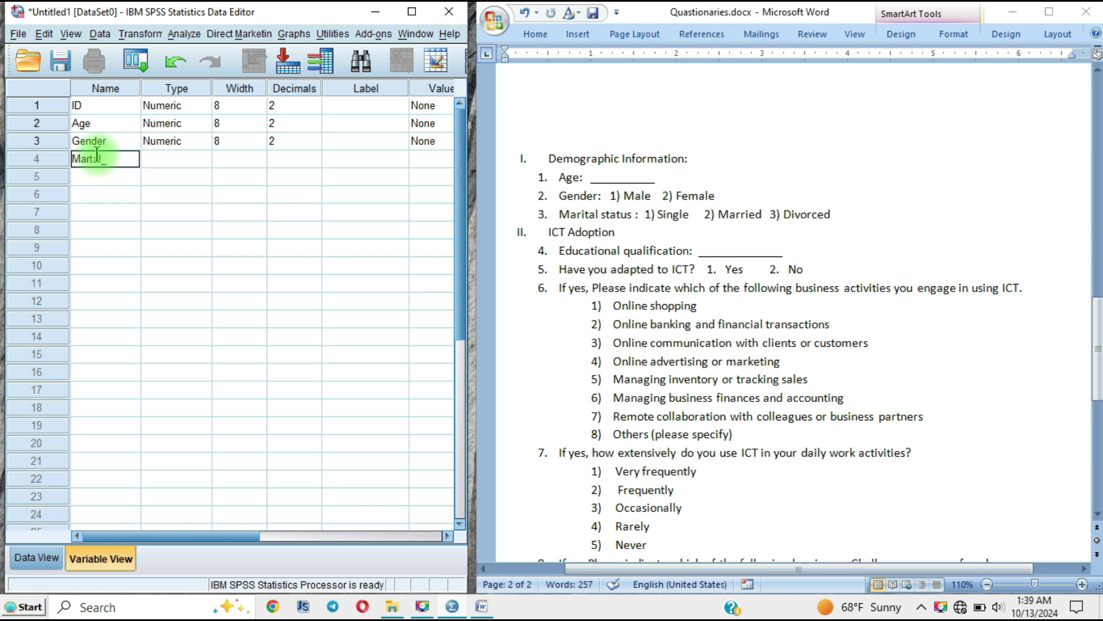
key(BackSpace)
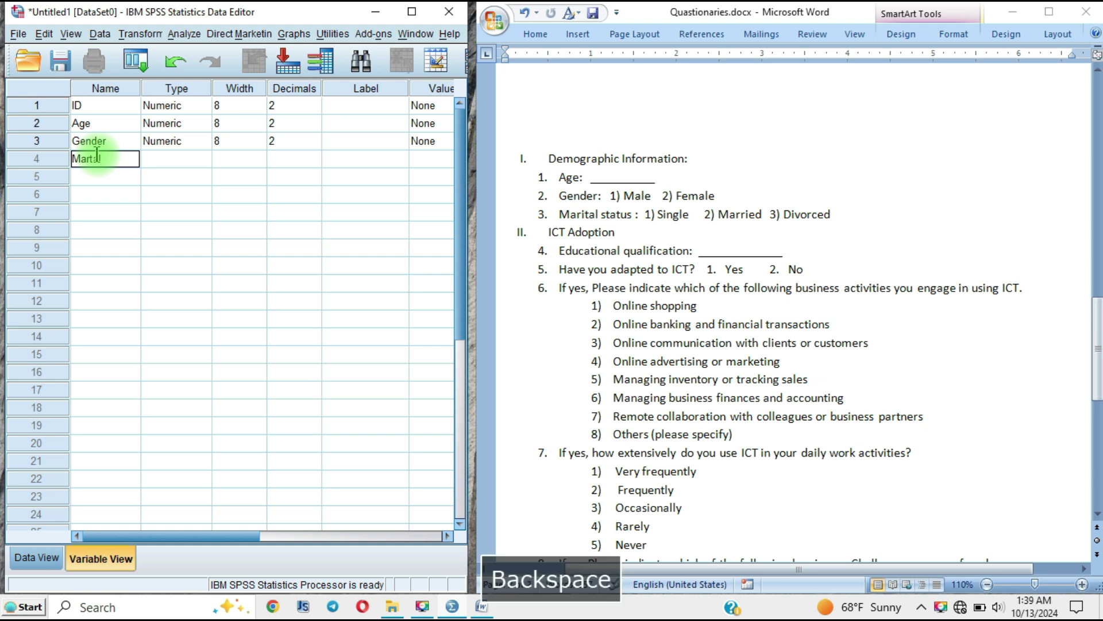
text(S)
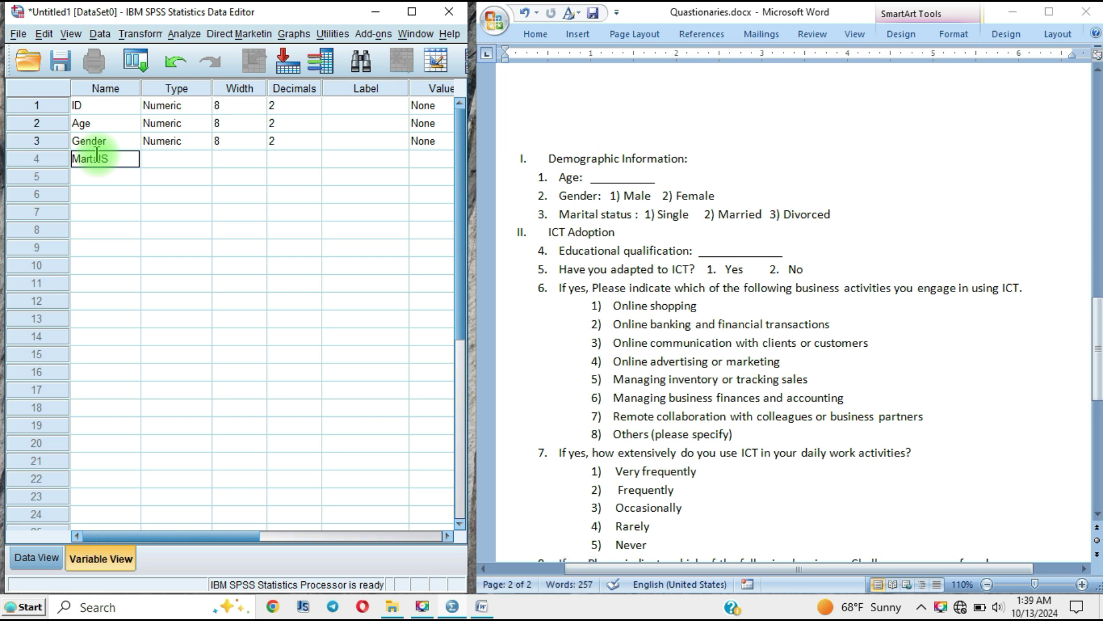
text(ta)
text(tus)
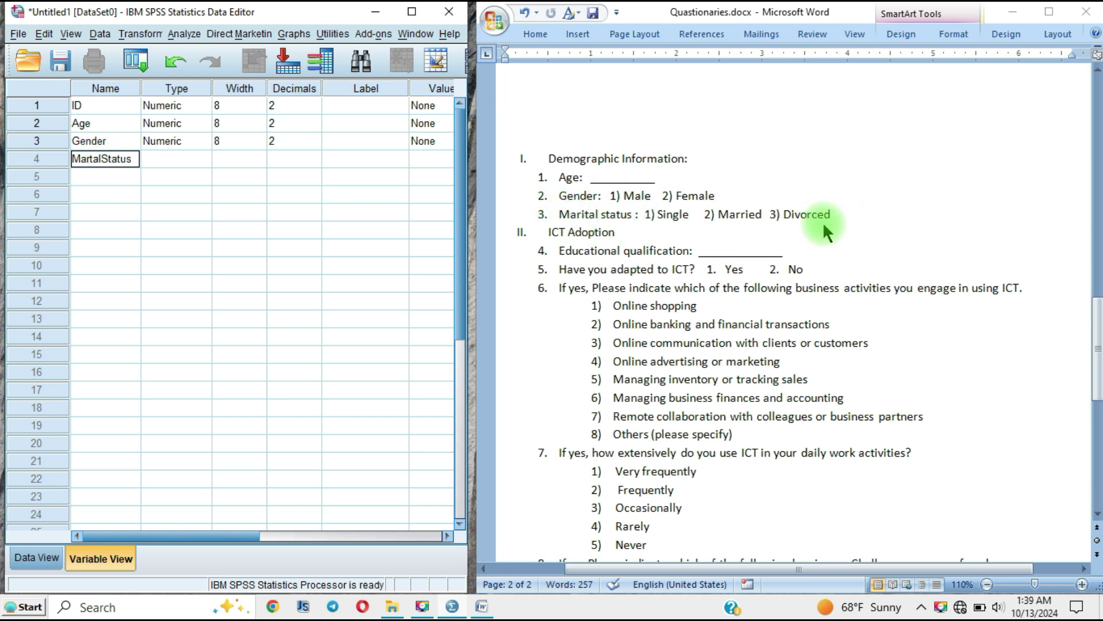
click(117, 159)
key(Tab)
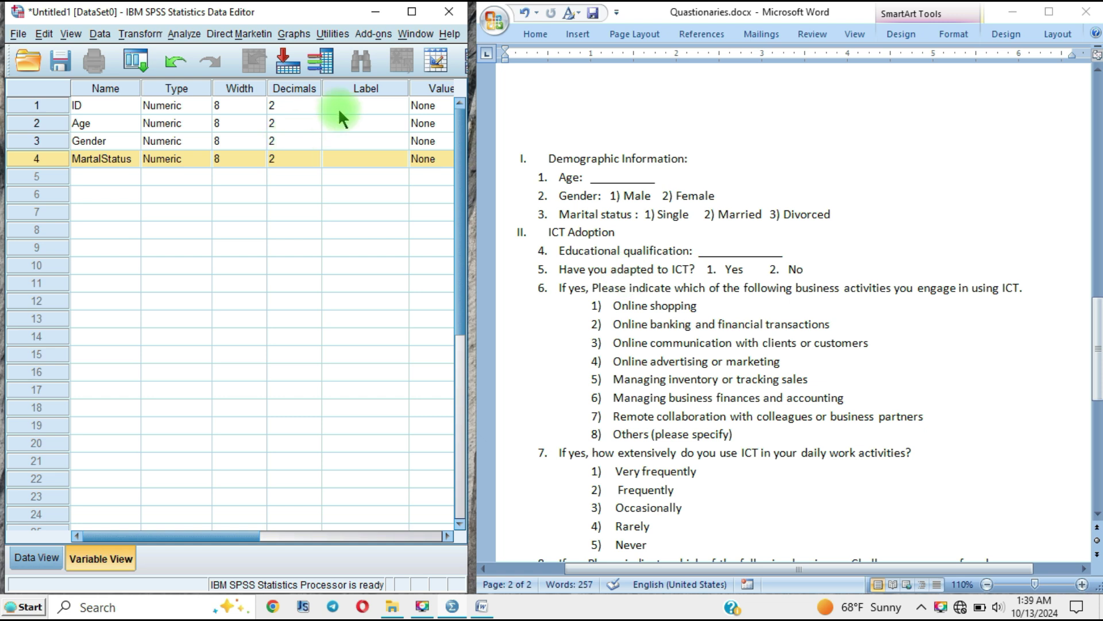
Add the variable Educ_level in row 5 for the educational qualification question, with default numeric attributes
click(113, 178)
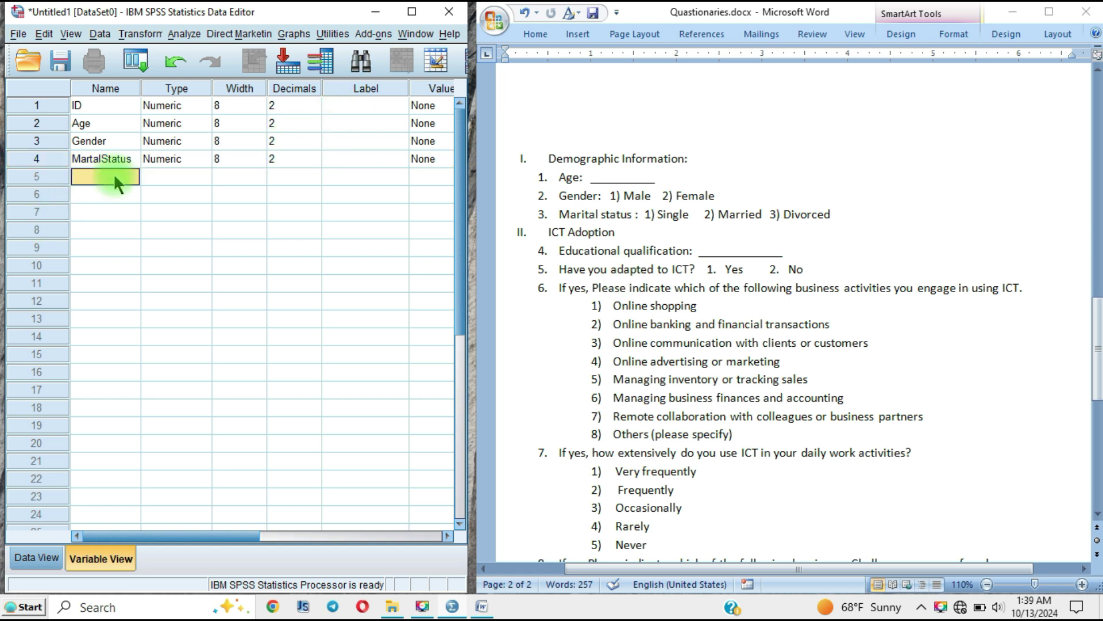
text(E)
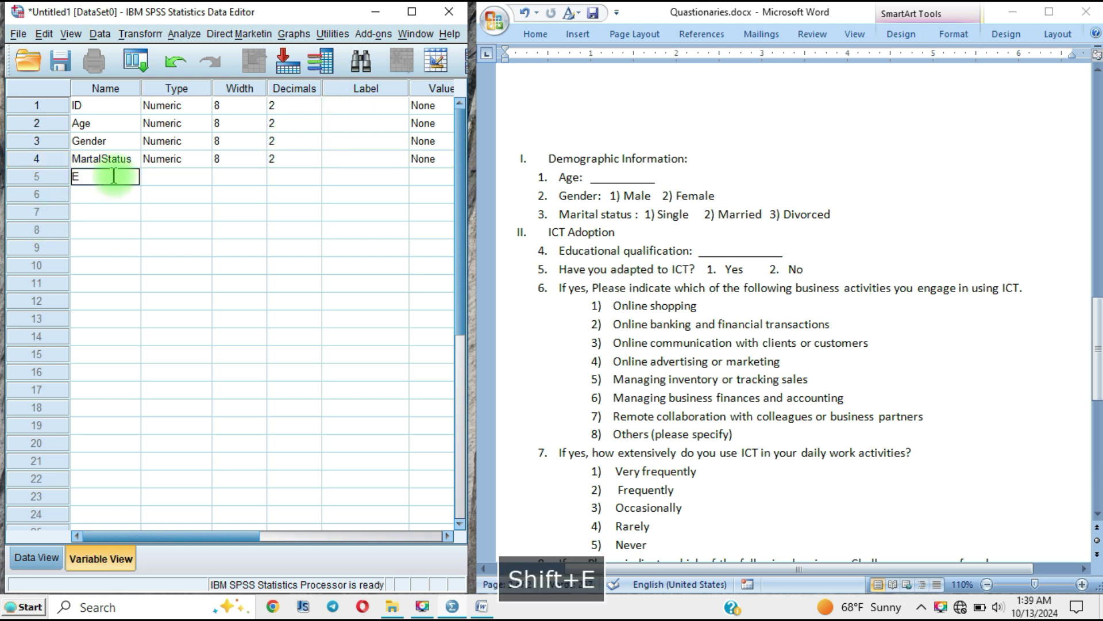
text(du)
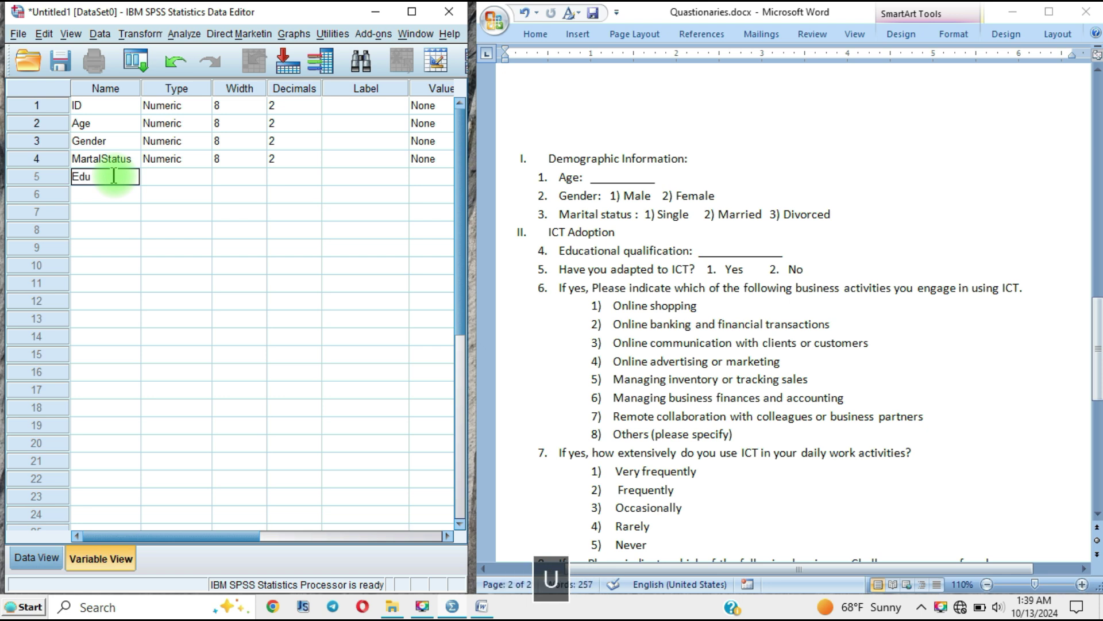
text(c)
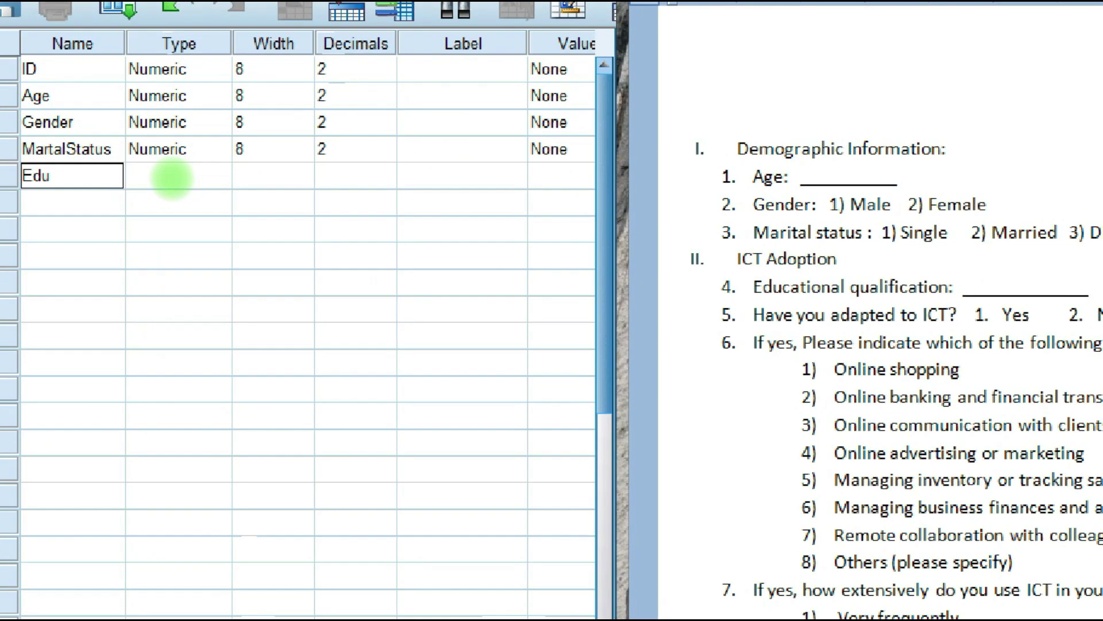
key(Escape)
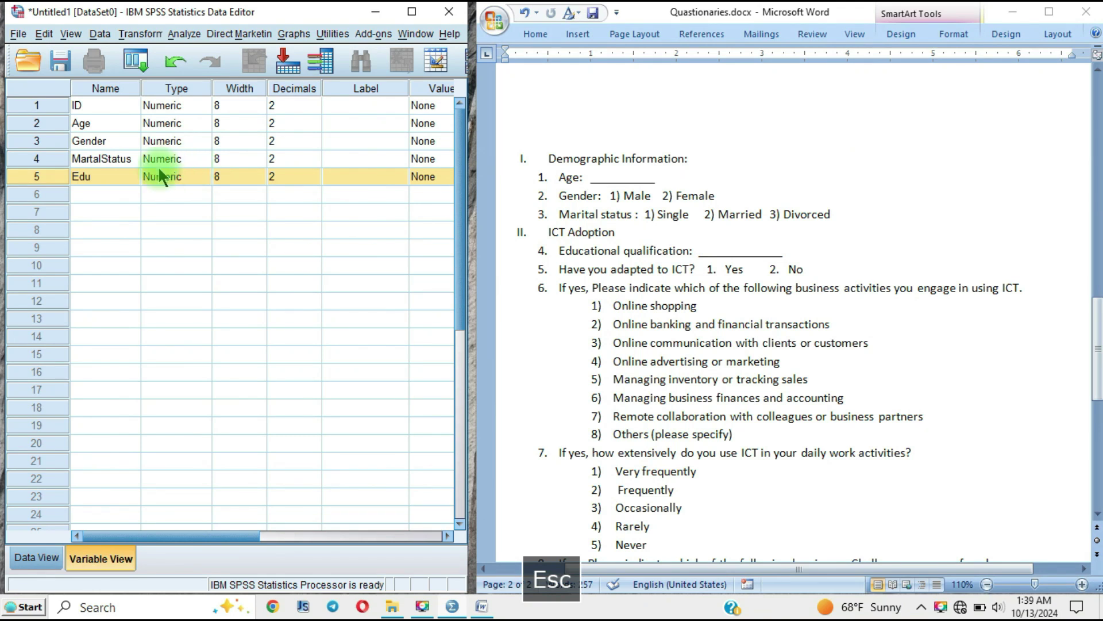
click(56, 177)
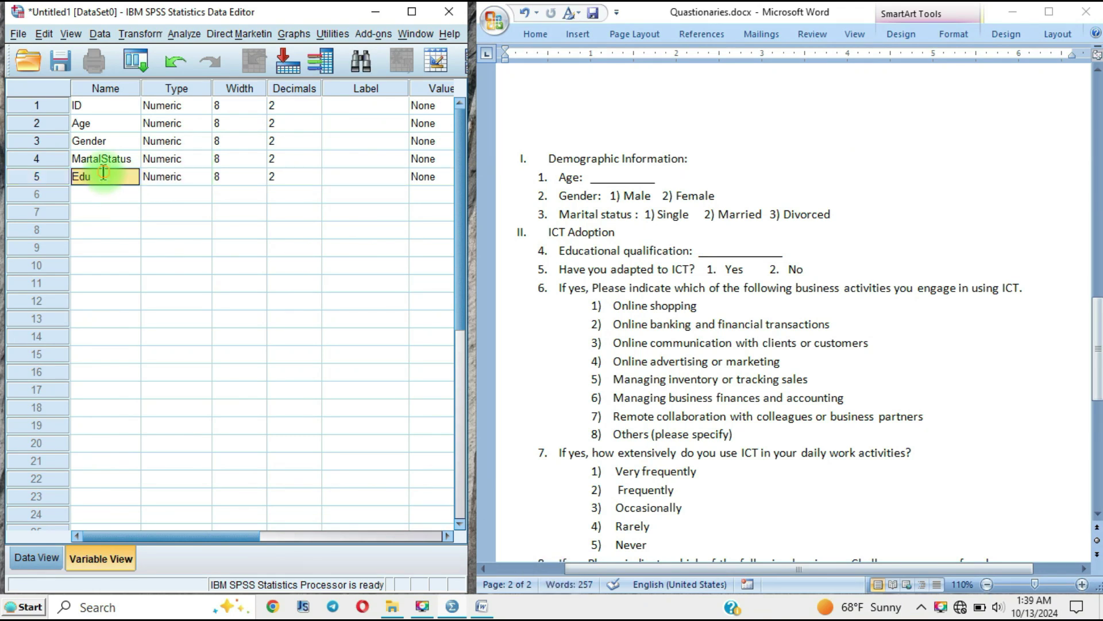
click(112, 170)
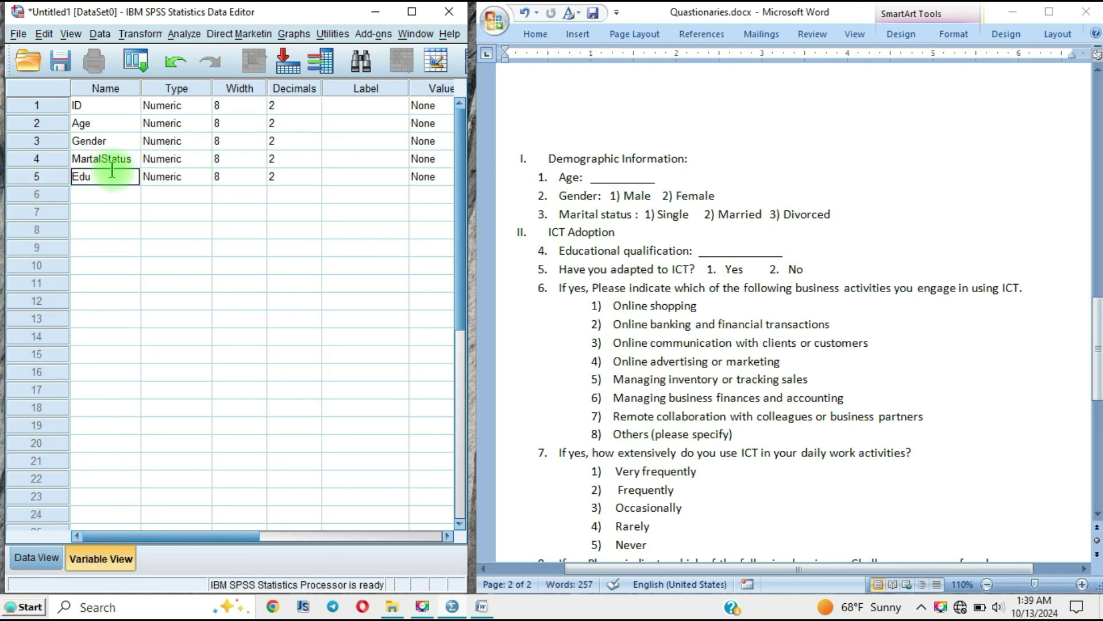
text(c_level)
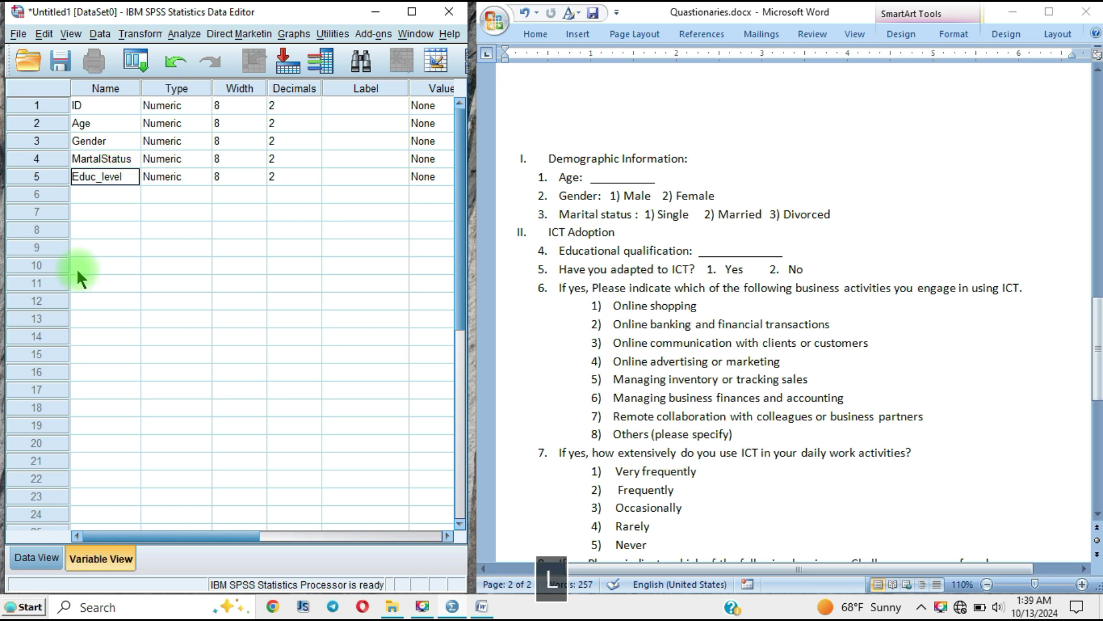
Add the variables ICT_Adop in row 6 and Oline_shopping in row 7 with their default numeric attributes
click(113, 198)
text(D)
key(BackSpace)
text(I)
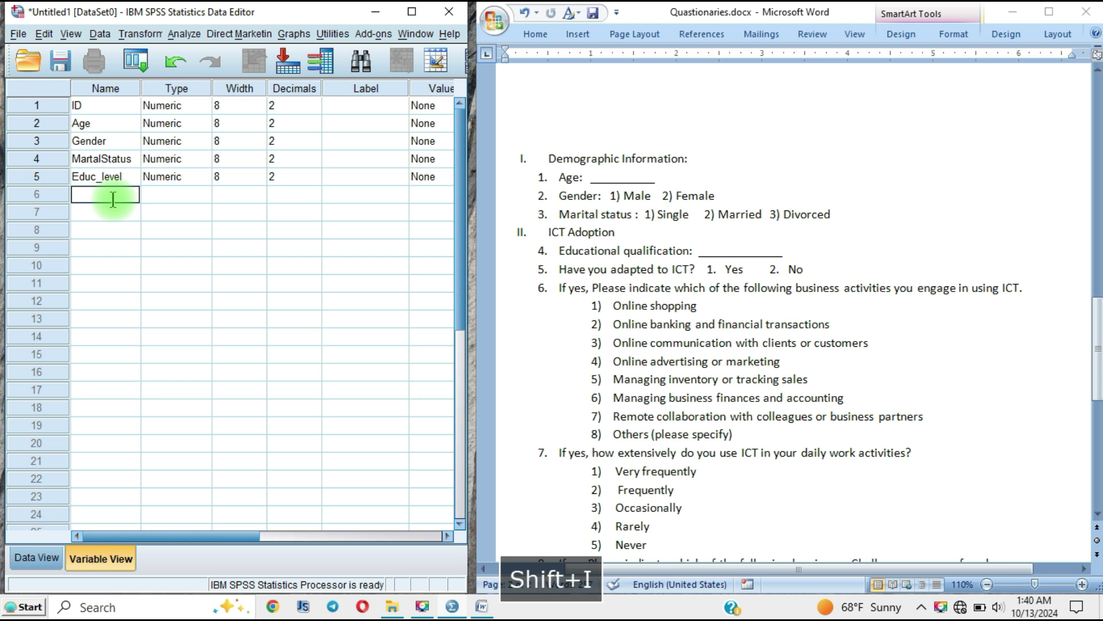
text(CT_Adop)
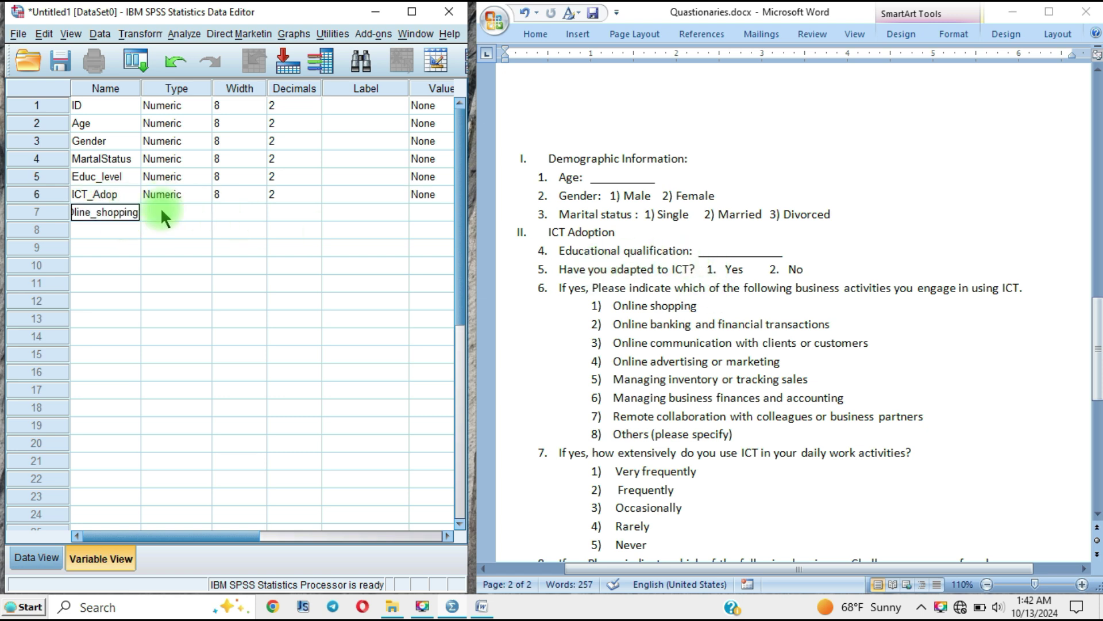
click(162, 211)
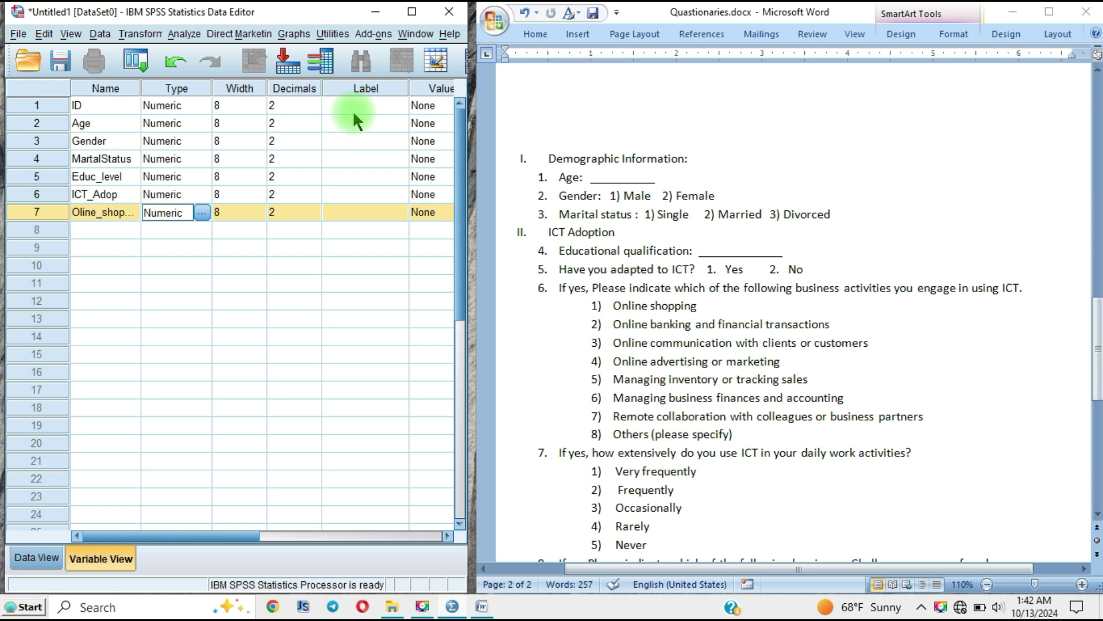
Widen the Data Editor window beside the questionnaire to show the full Label, Values and Missing columns
click(366, 89)
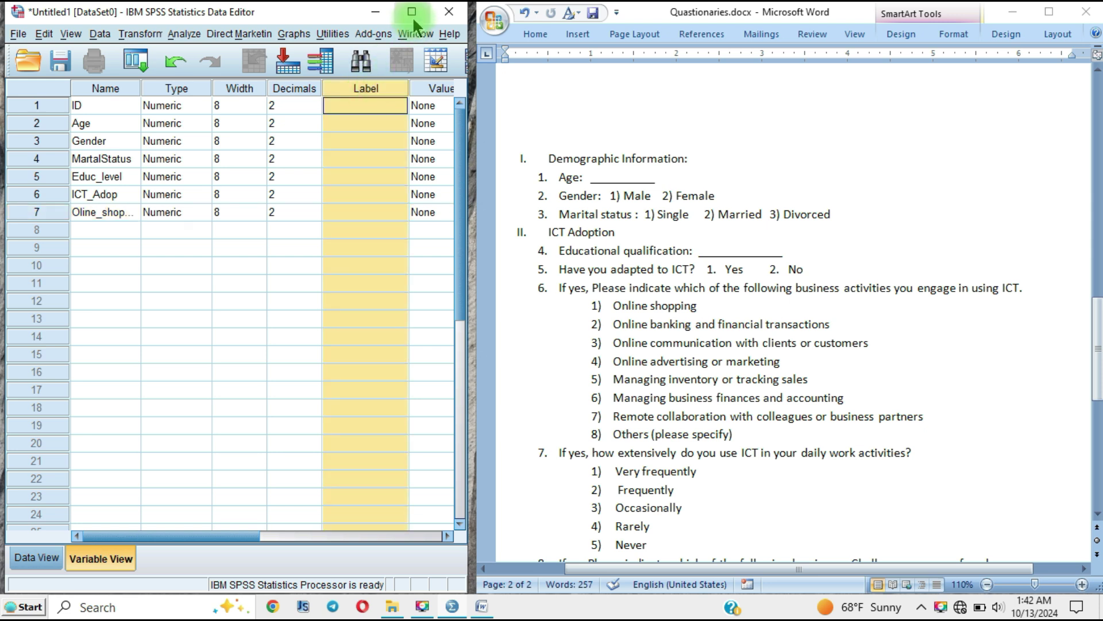
click(360, 107)
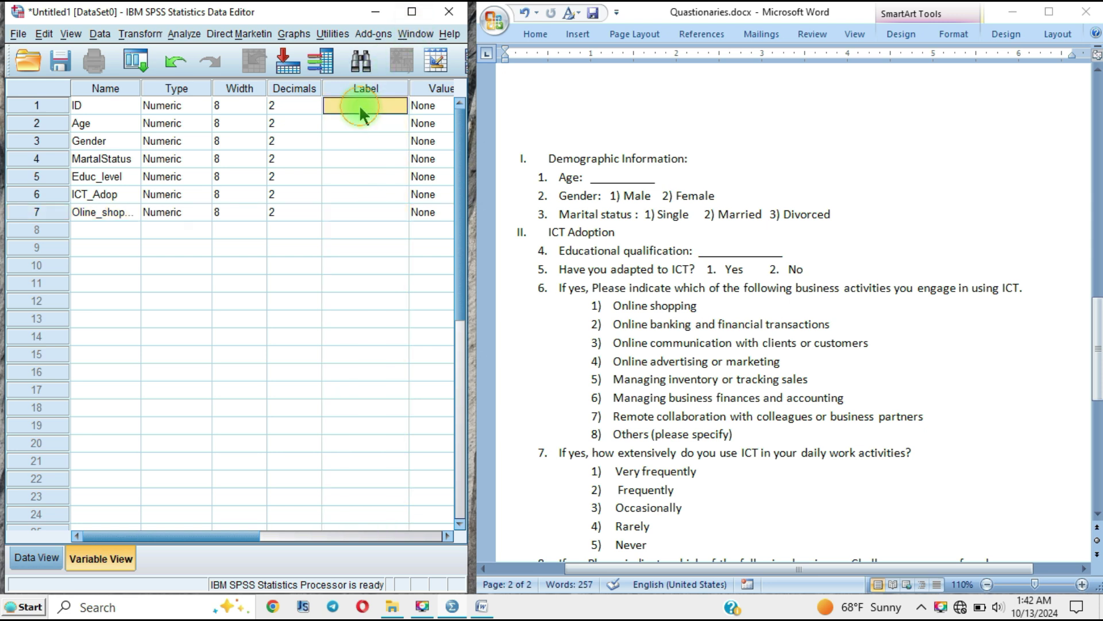
drag(478, 147, 567, 161)
drag(474, 198, 571, 222)
mouse_move(330, 530)
mouse_down()
mouse_move(352, 539)
mouse_move(313, 531)
mouse_up()
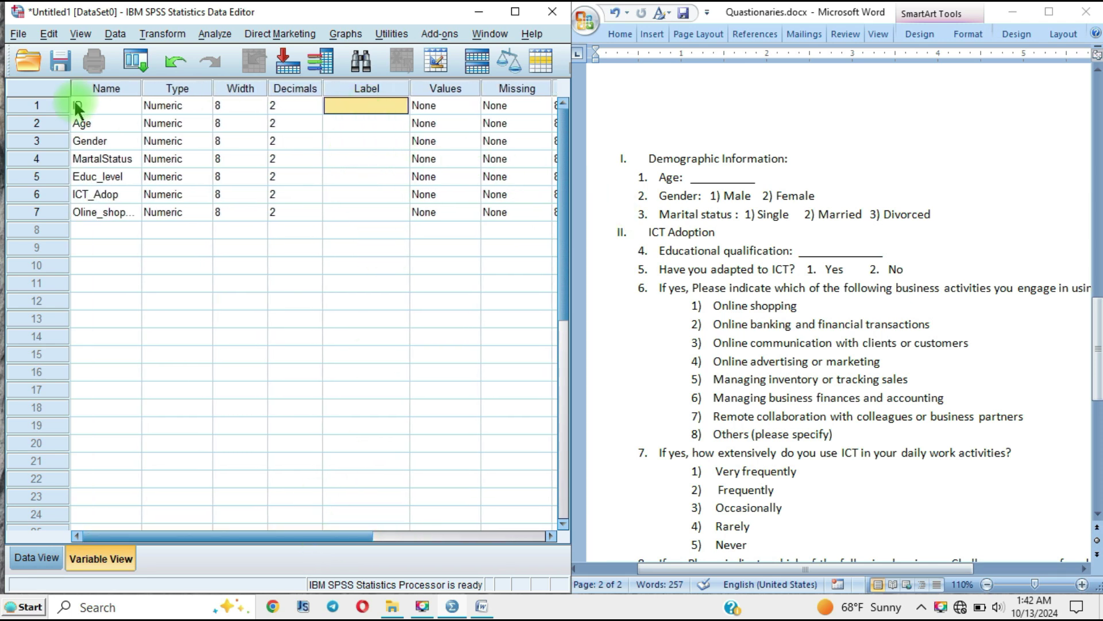
Set the label of the Age variable to Age and the label of ICT_Adop to ICT Adoption
click(347, 124)
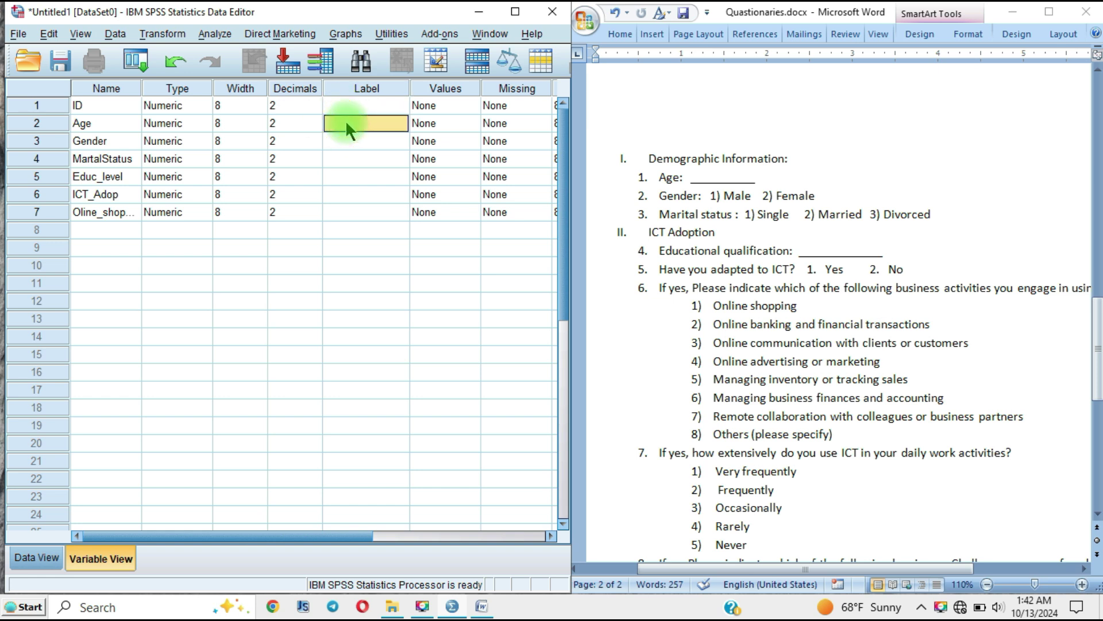
text(Age)
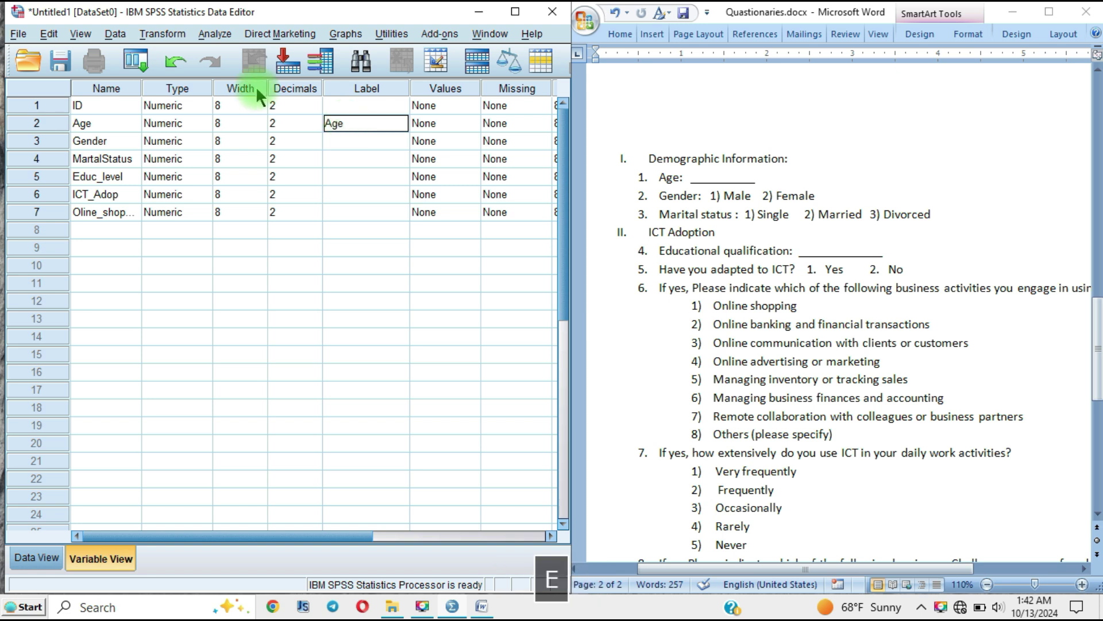
click(367, 212)
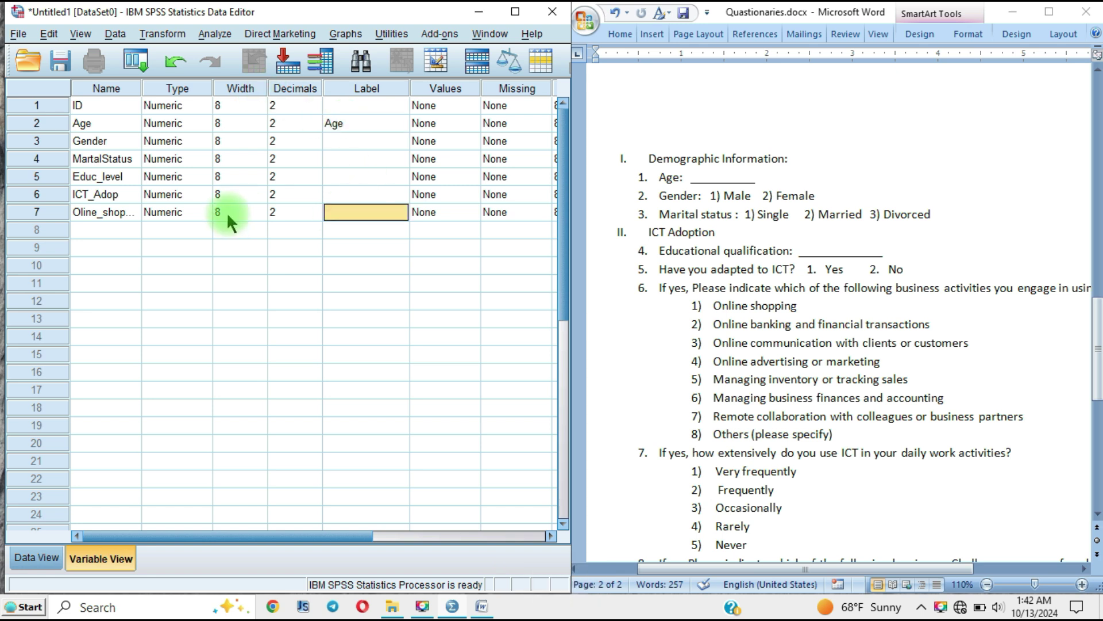
click(343, 194)
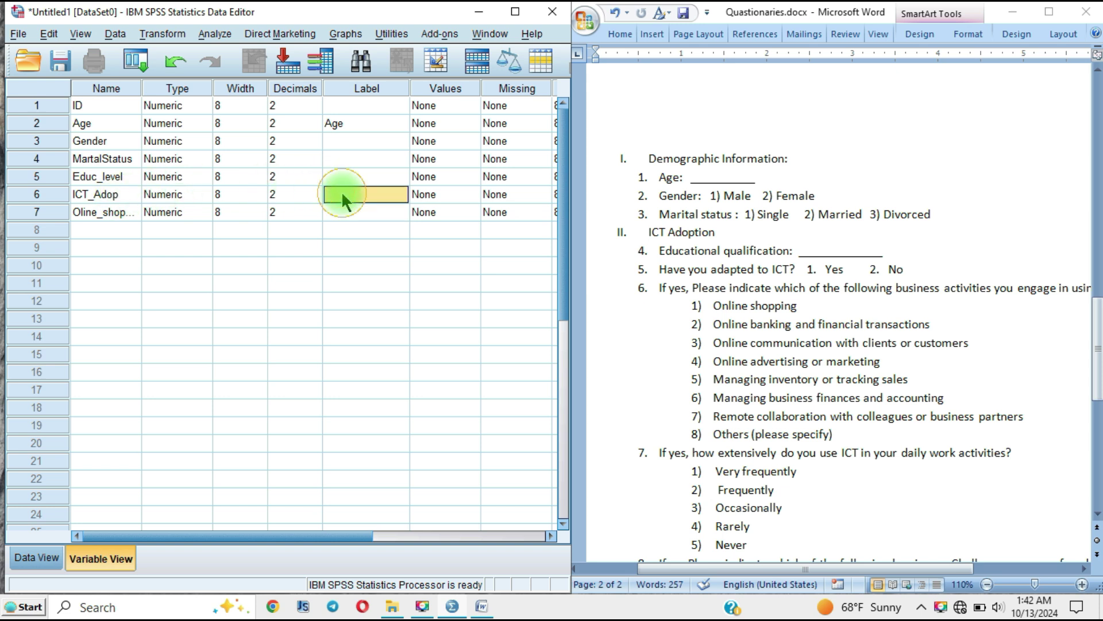
text(Ict)
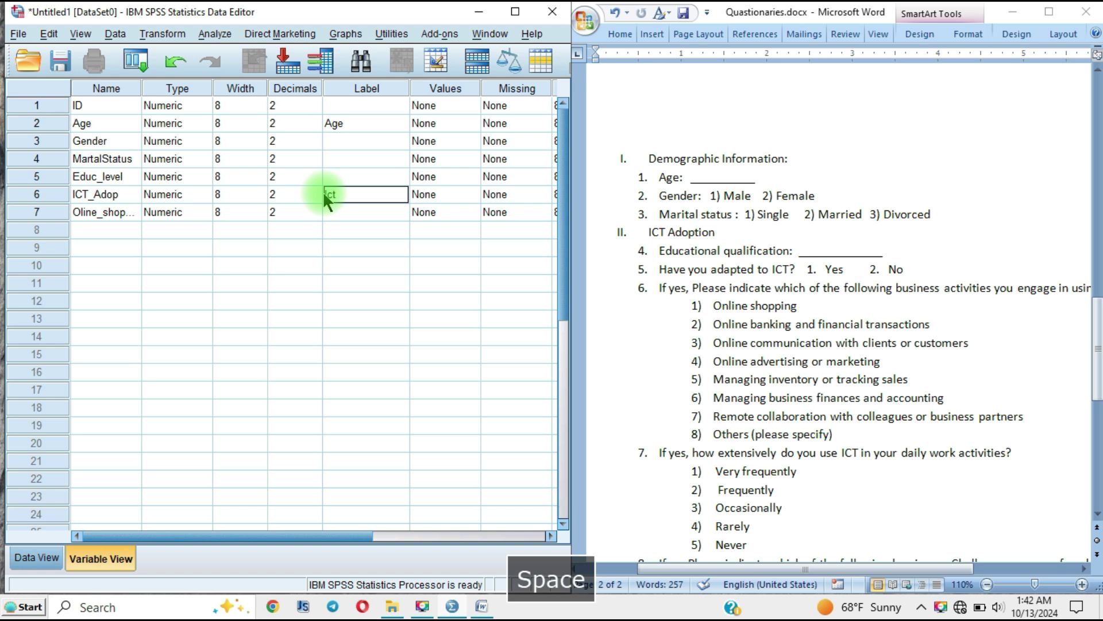
key(BackSpace)
key(BackSpace)
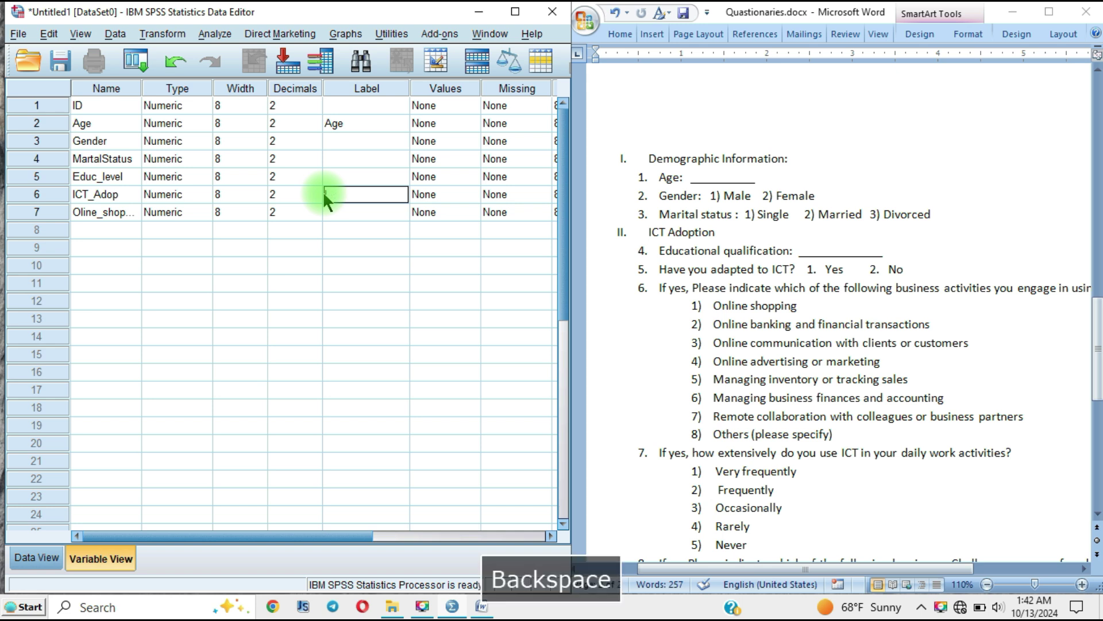
text(ICT A)
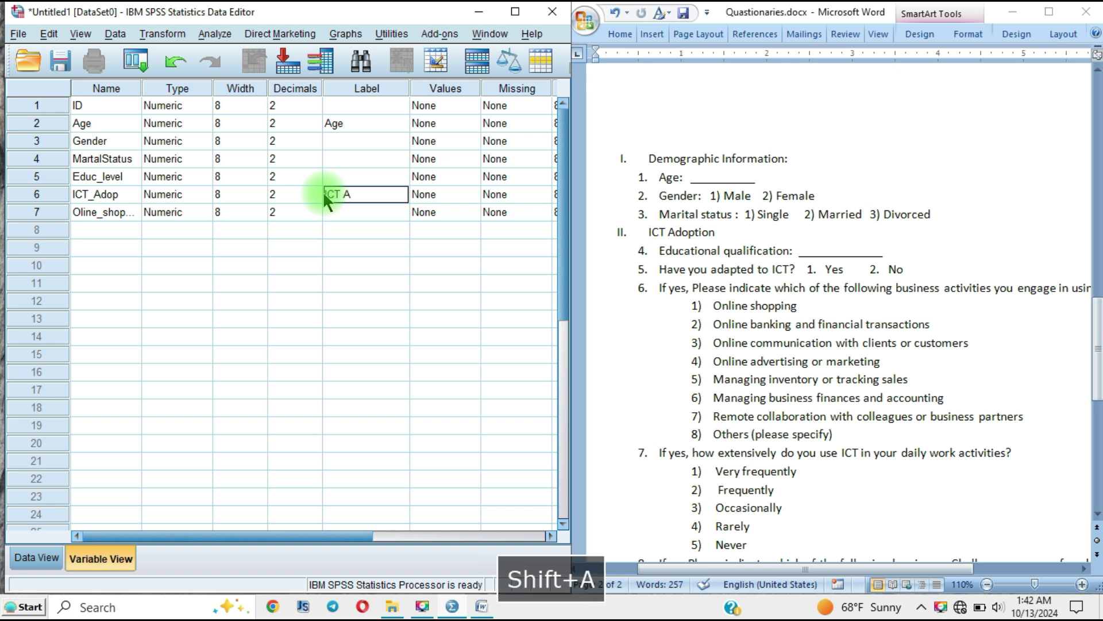
text(doption)
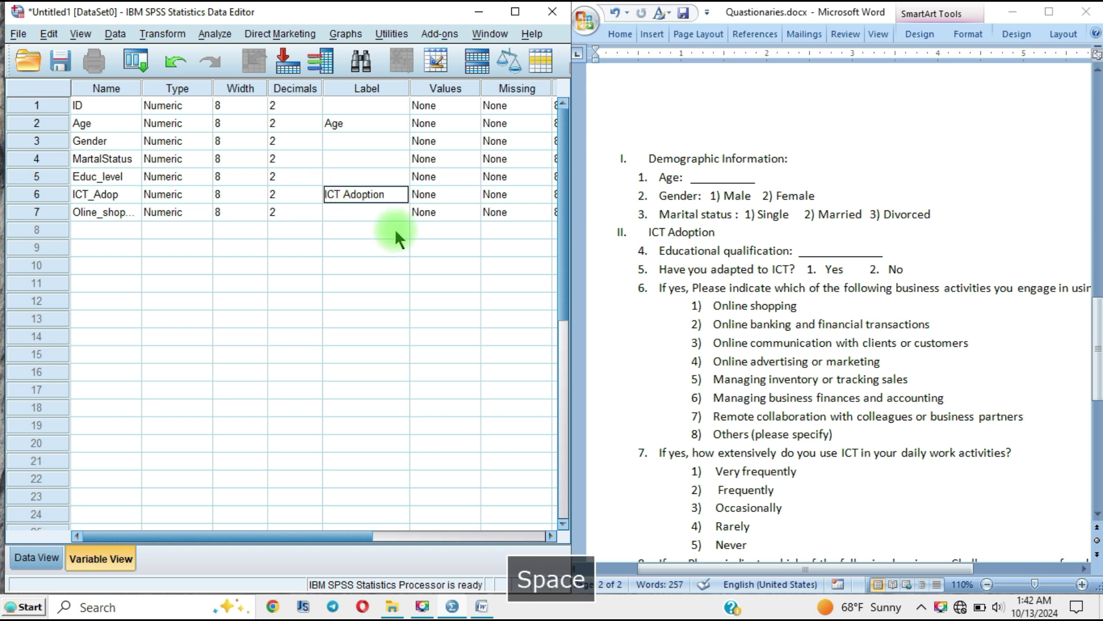
Set the label of the Oline_shopping variable in row 7 to Online Shopping
click(359, 211)
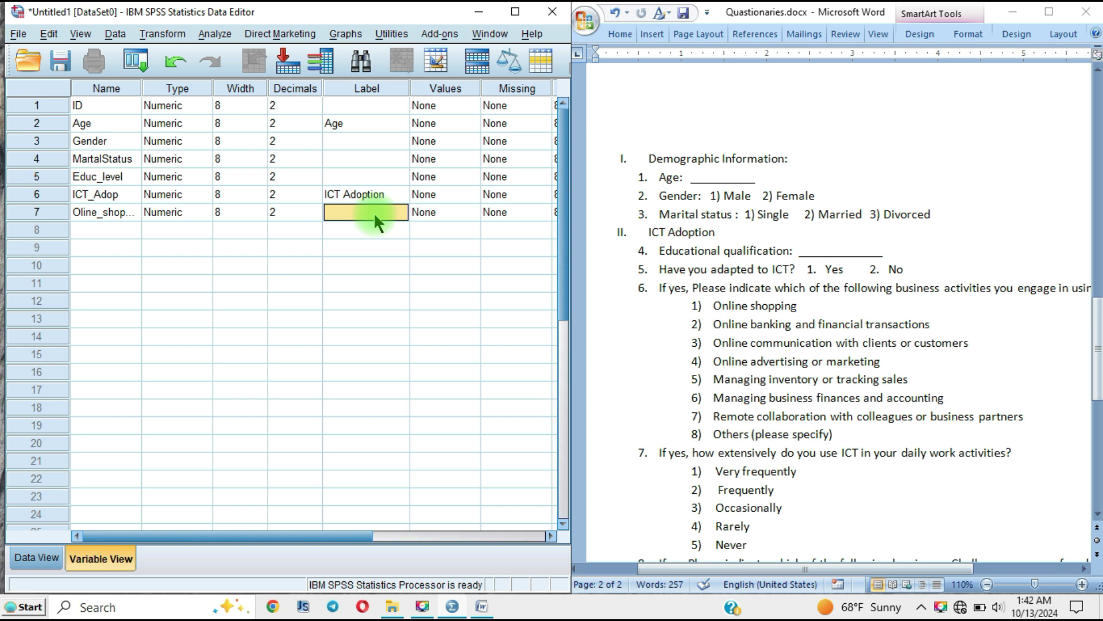
text(O)
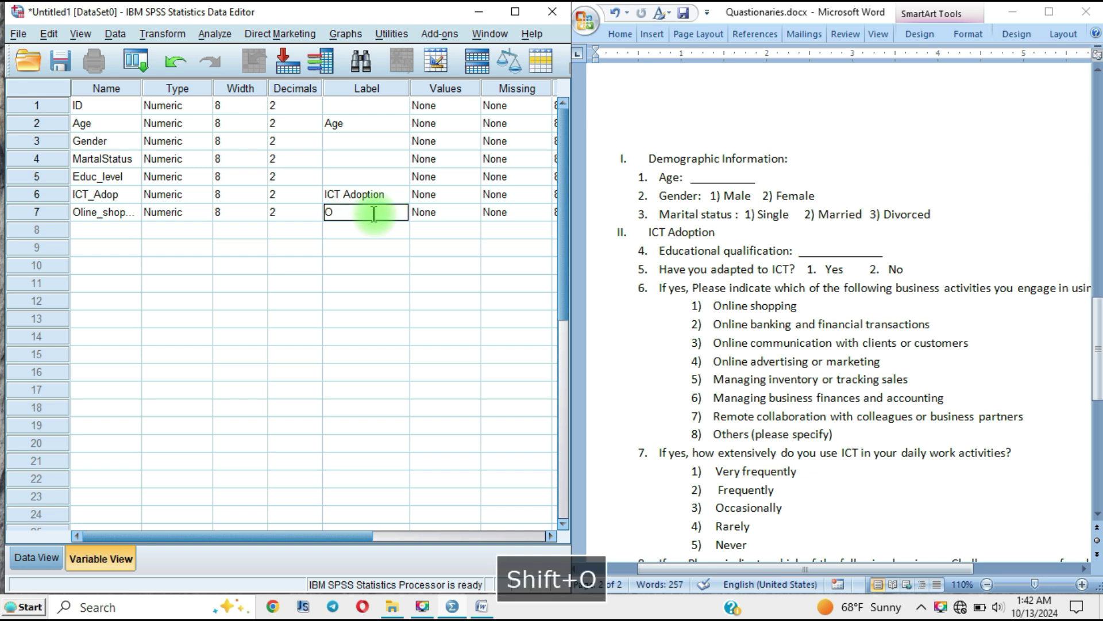
text(nloi)
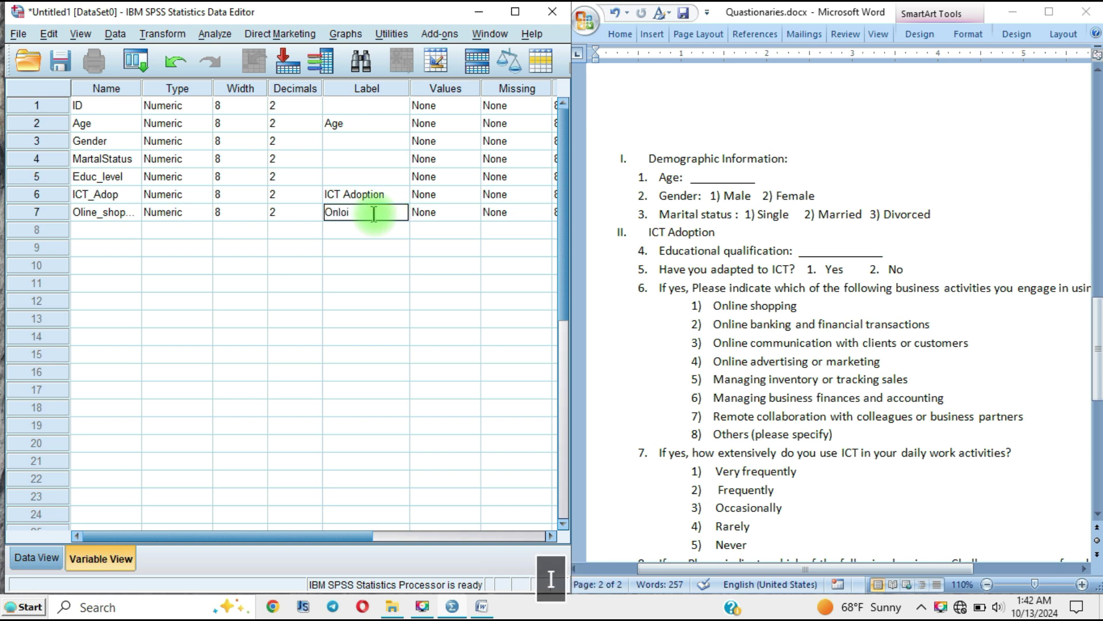
key(BackSpace)
text(i)
key(BackSpace)
key(BackSpace)
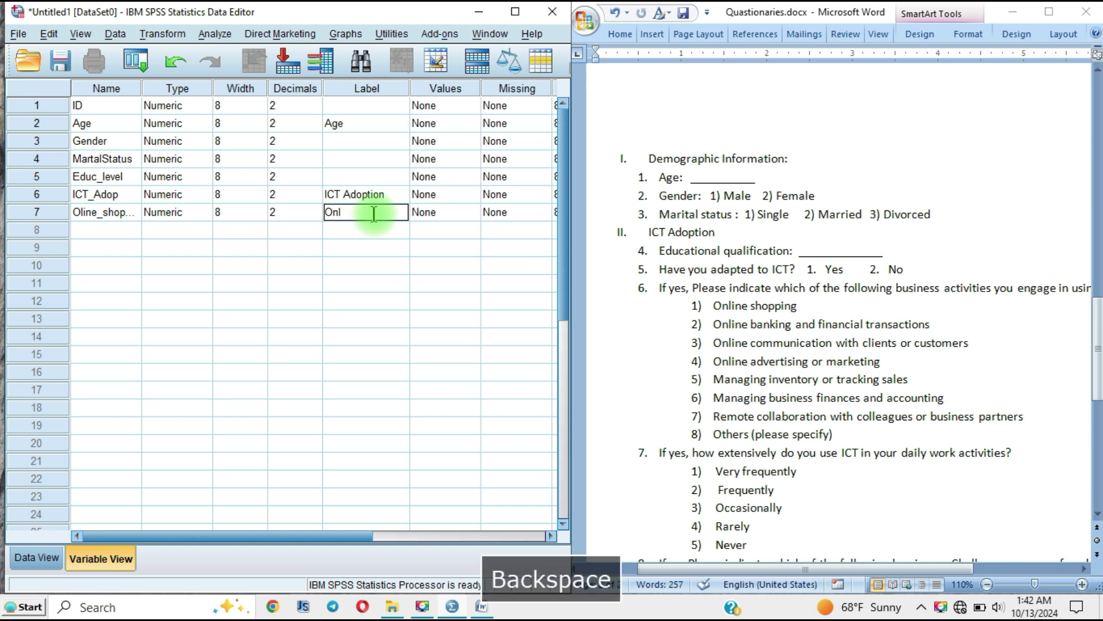
text(ine S)
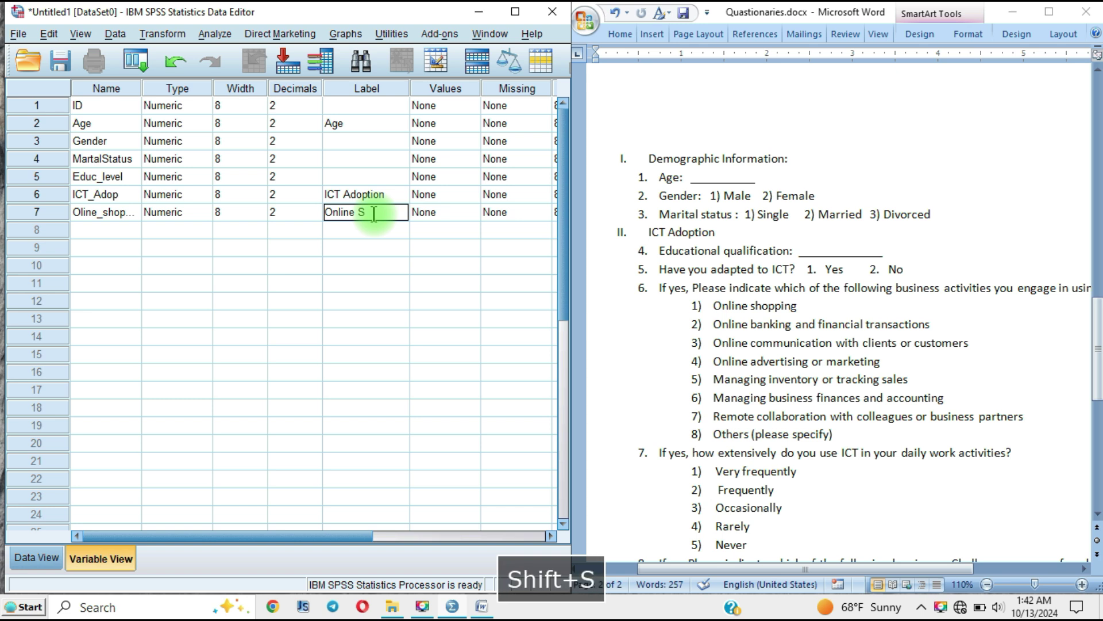
text(hopping)
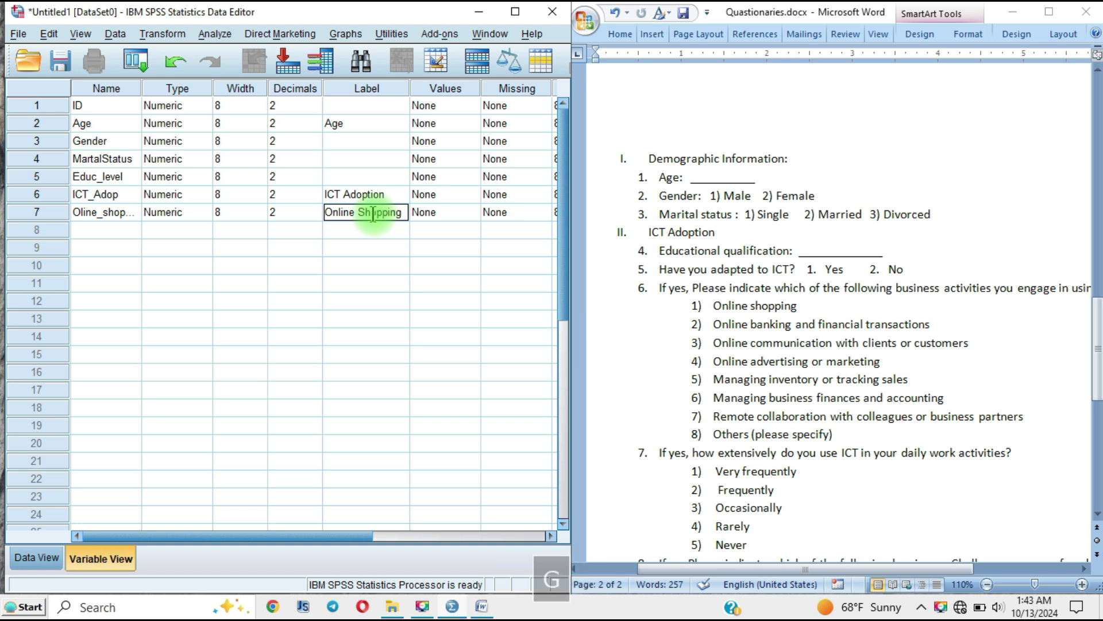
click(396, 229)
click(386, 211)
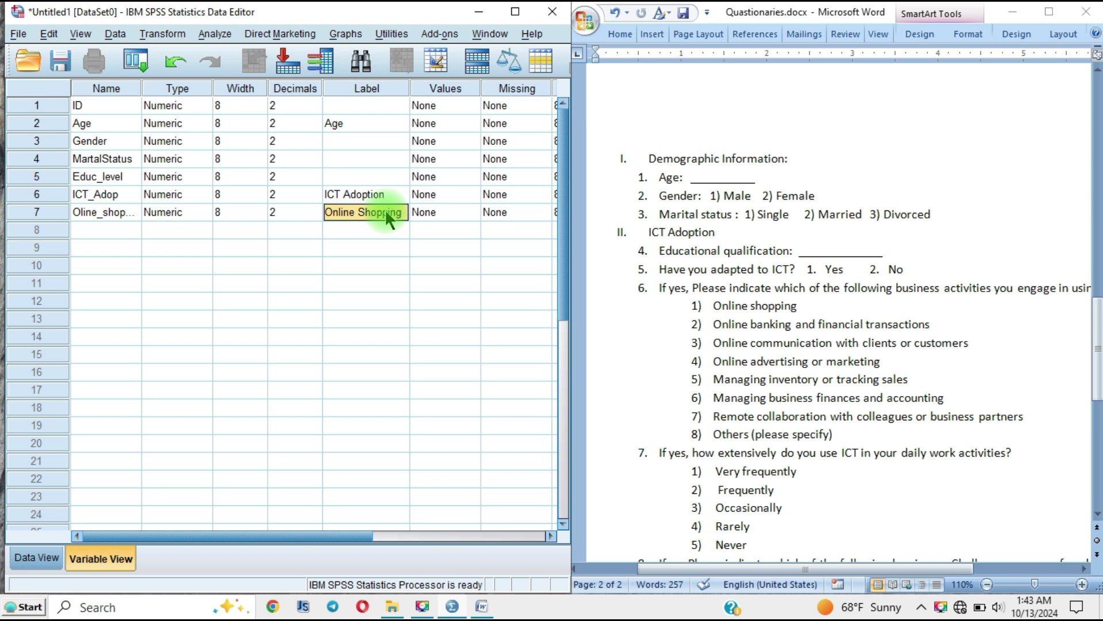
Set the label of the Educ_level variable in row 5 to Education level
click(333, 178)
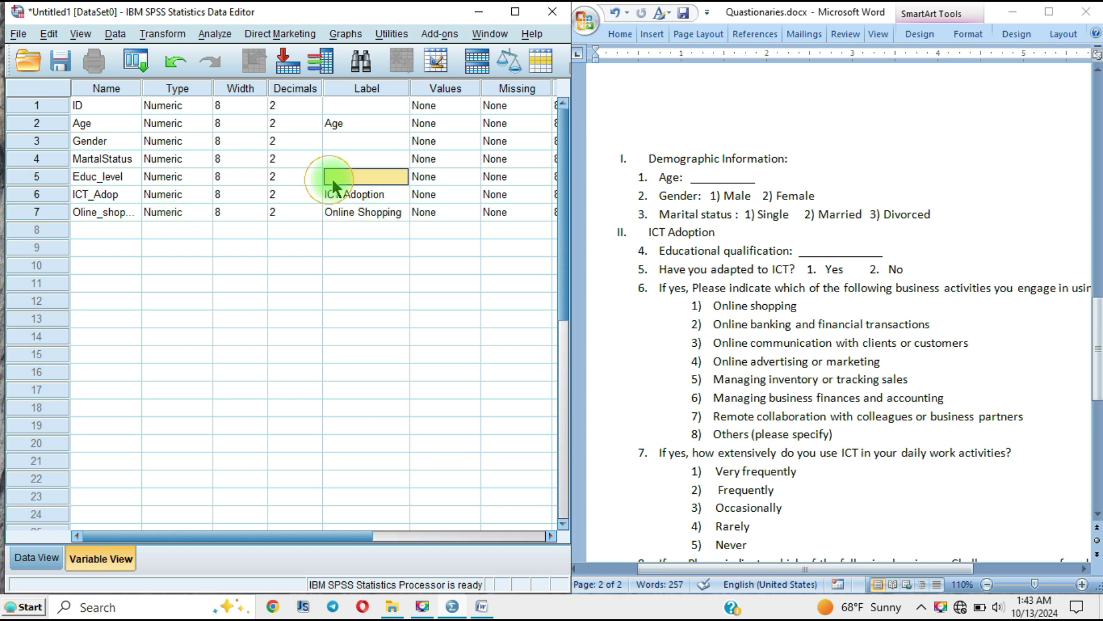
text(Ed)
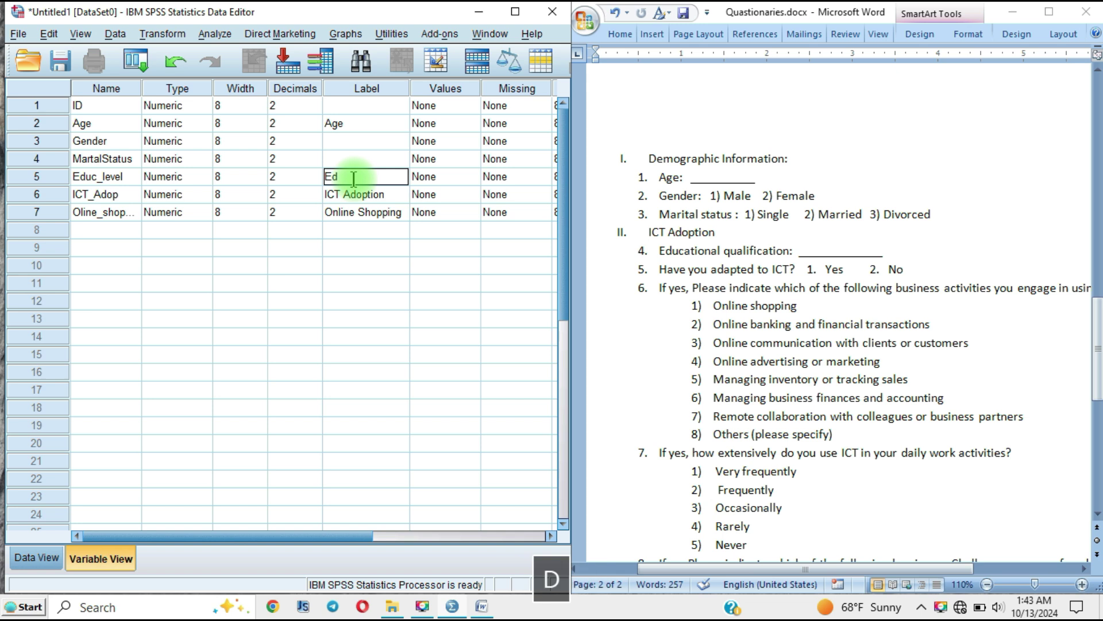
text(ucat)
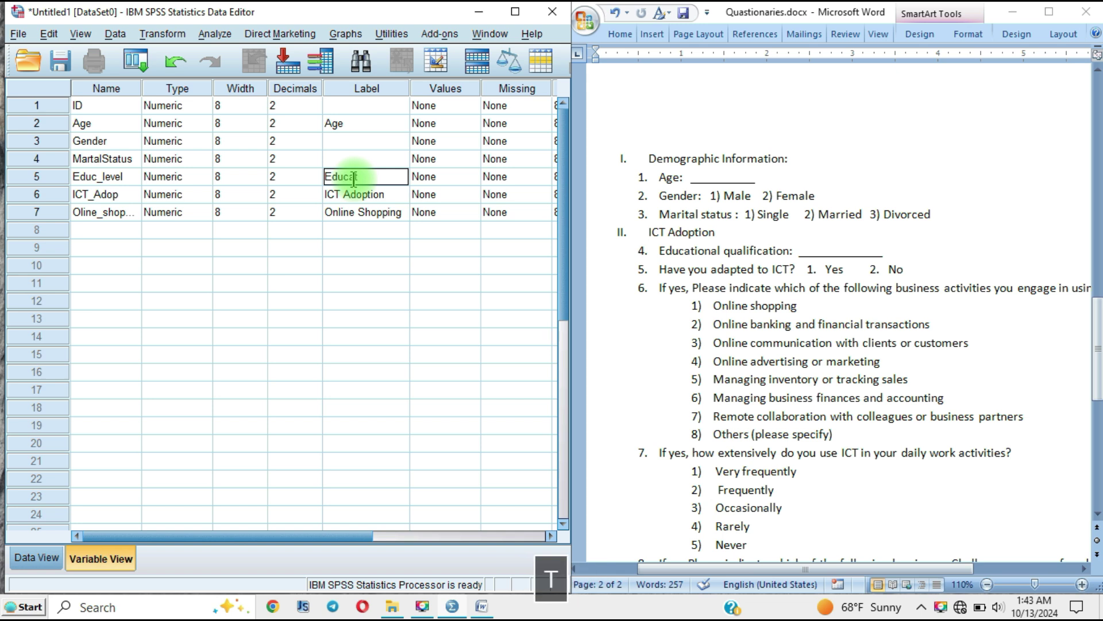
text(ion )
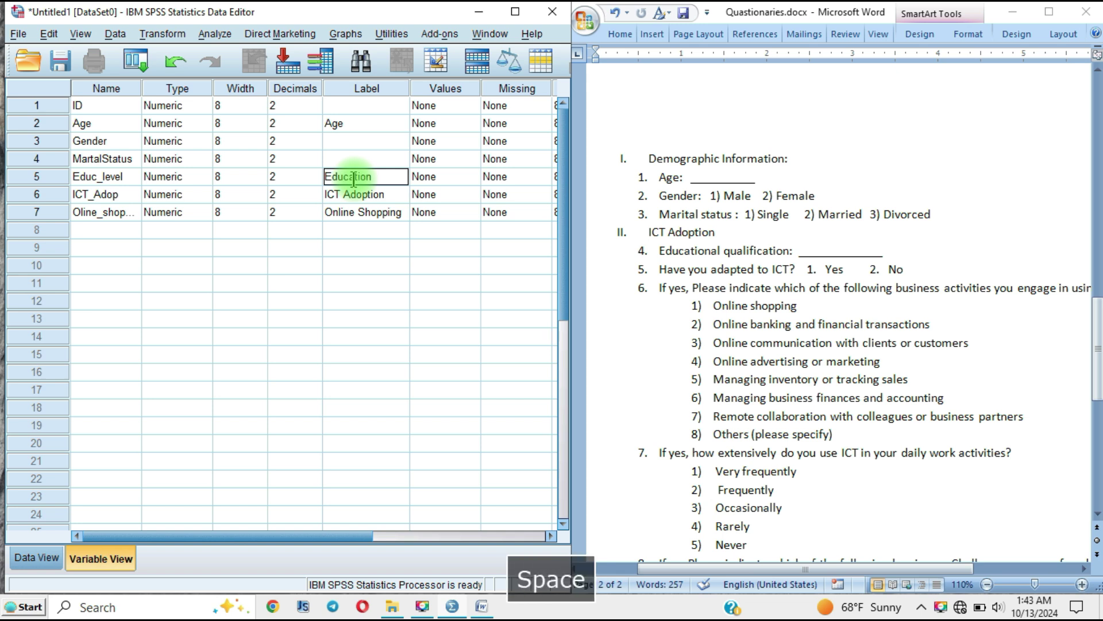
text(l)
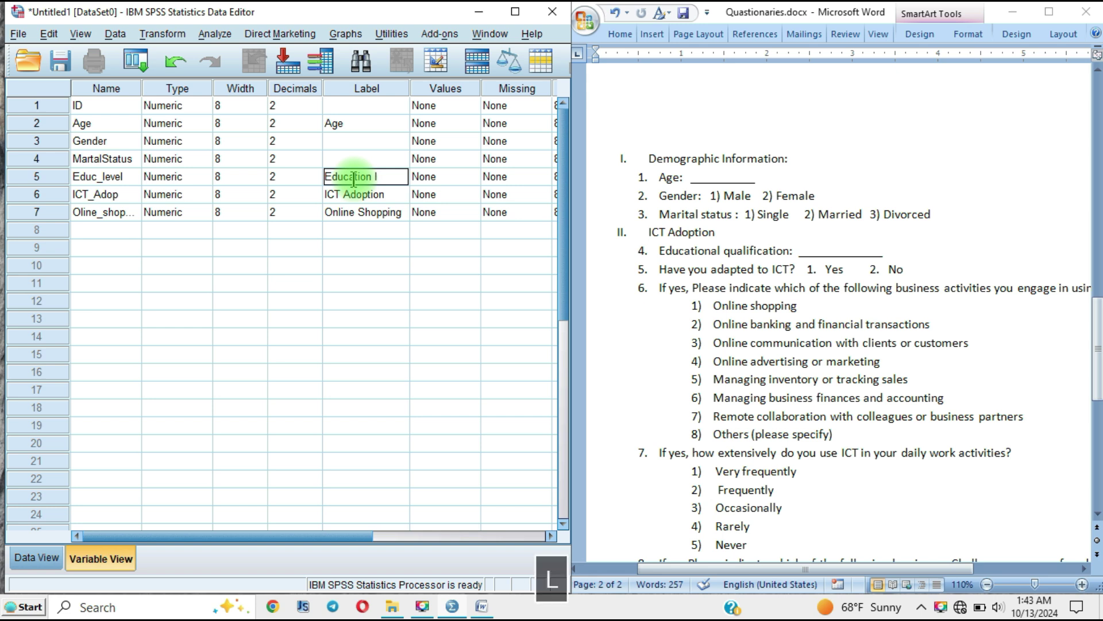
text(evel)
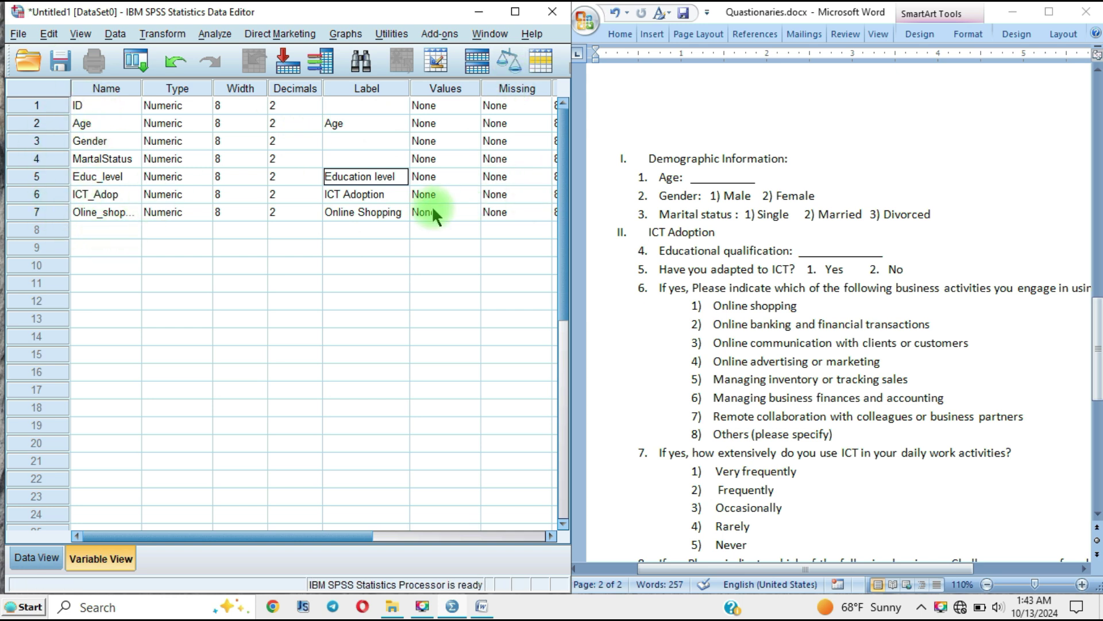
Maximize the Data Editor window and change the type of the ID variable to String with 8 characters
click(516, 12)
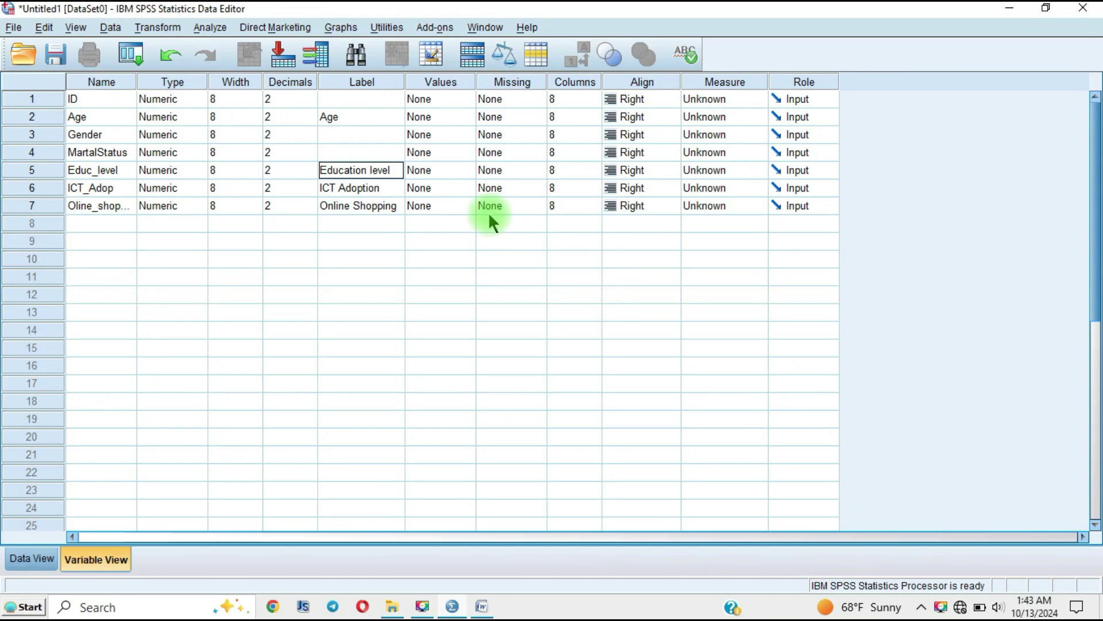
click(172, 98)
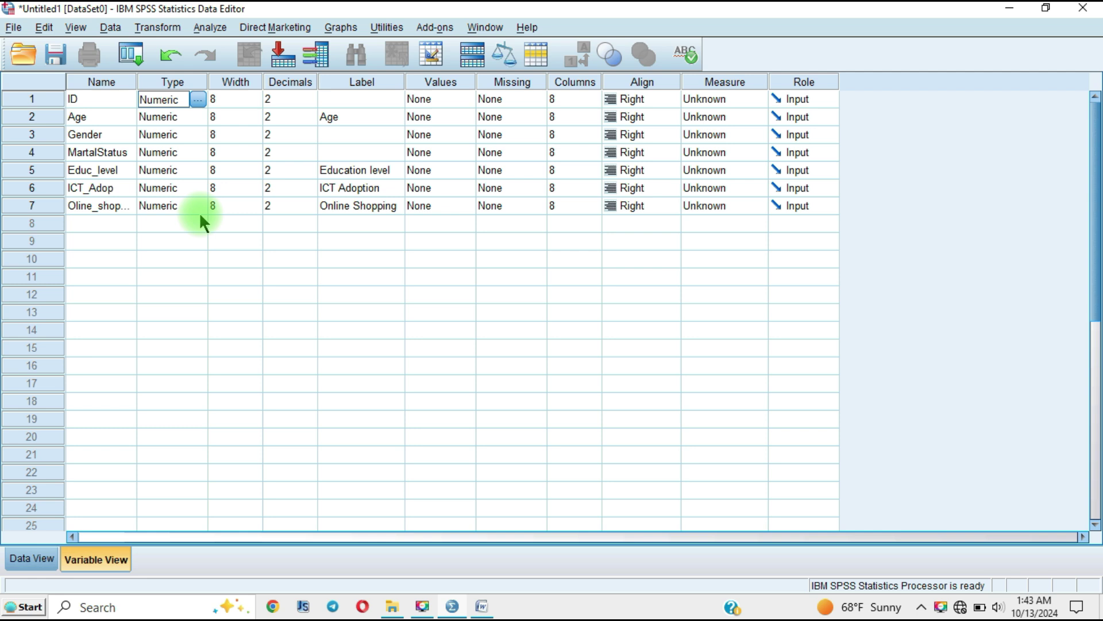
click(179, 117)
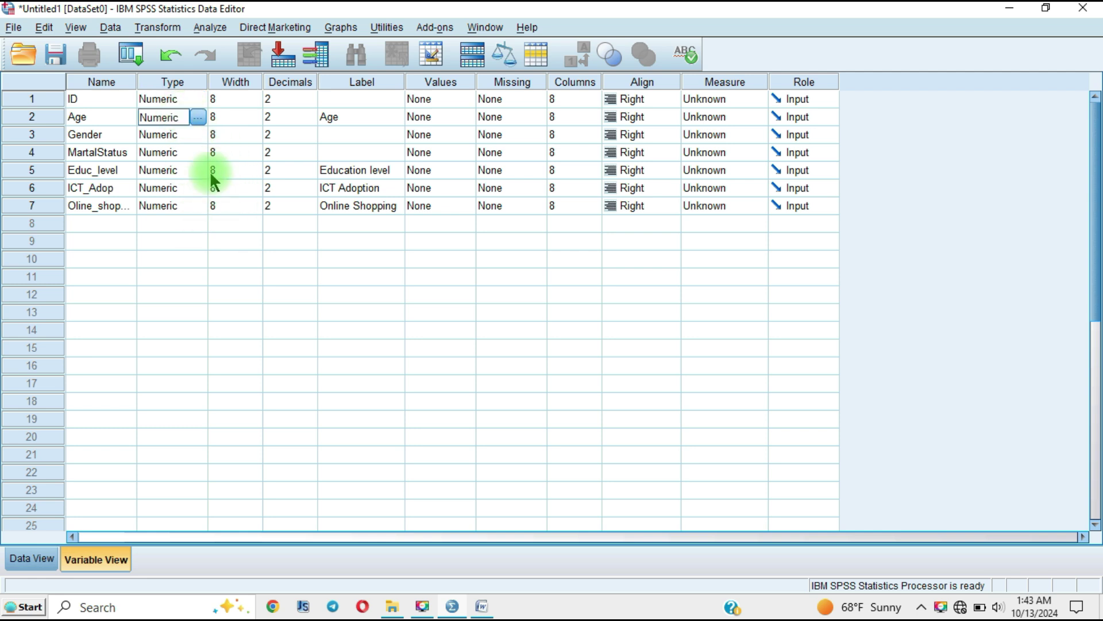
click(174, 94)
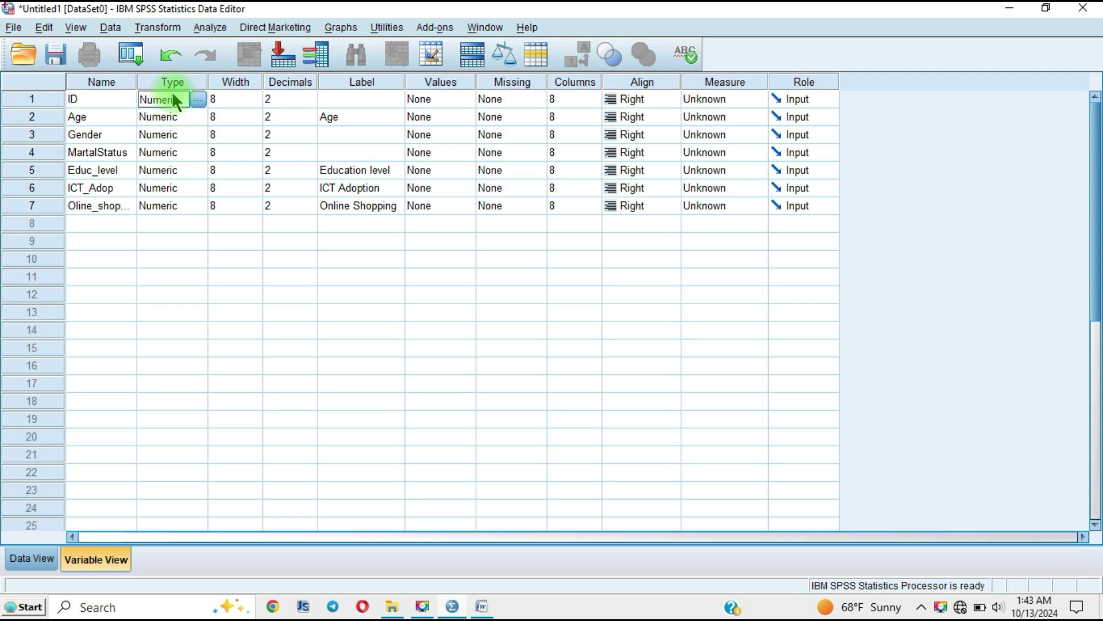
click(91, 96)
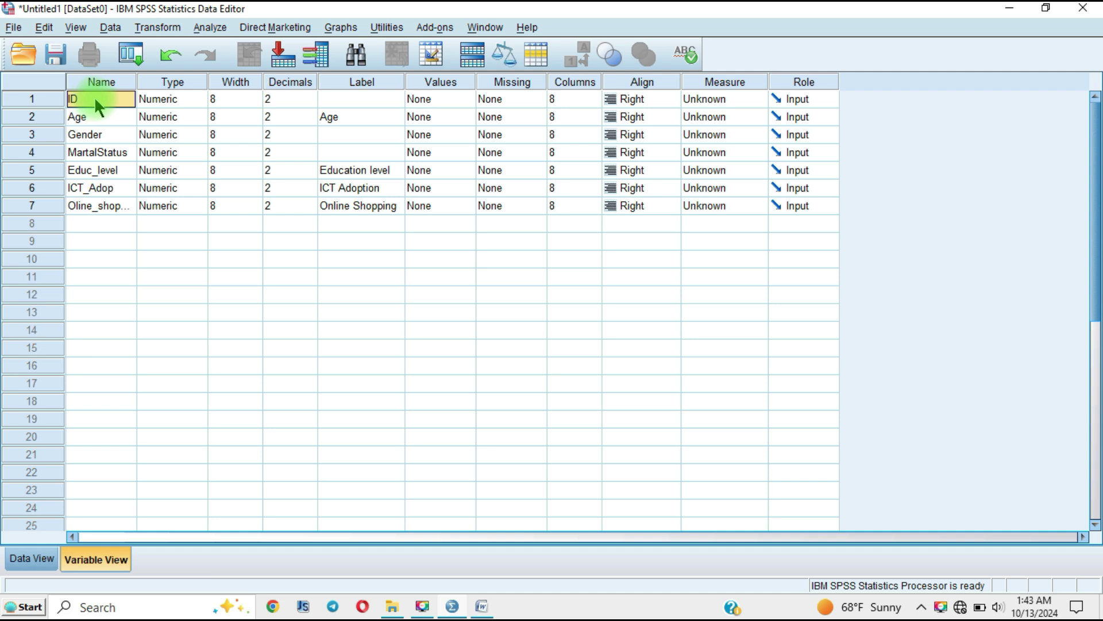
click(179, 99)
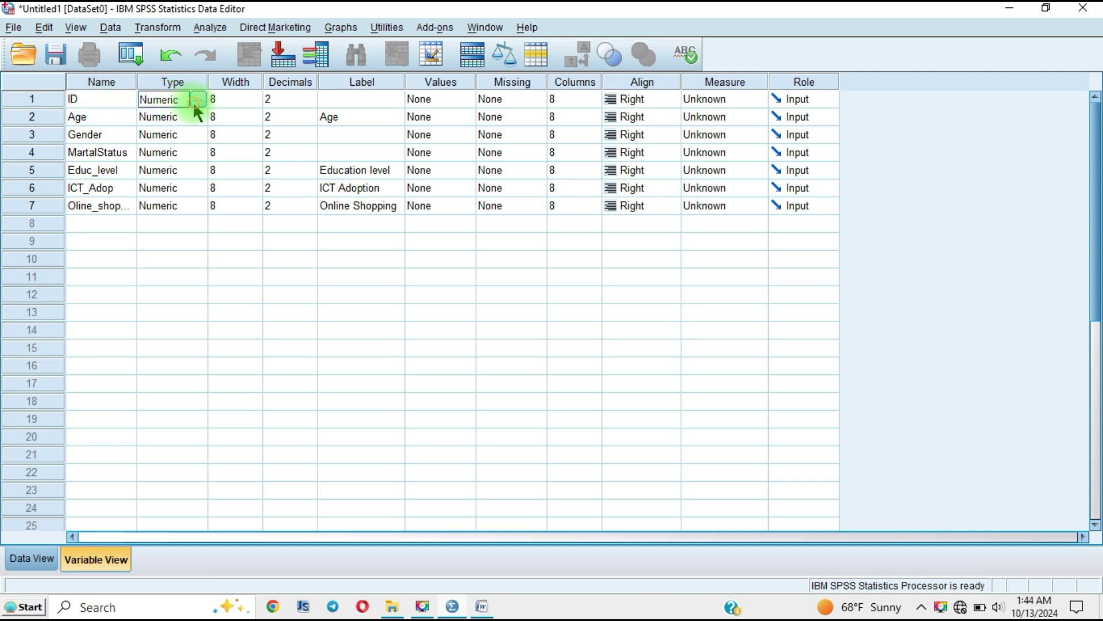
click(195, 100)
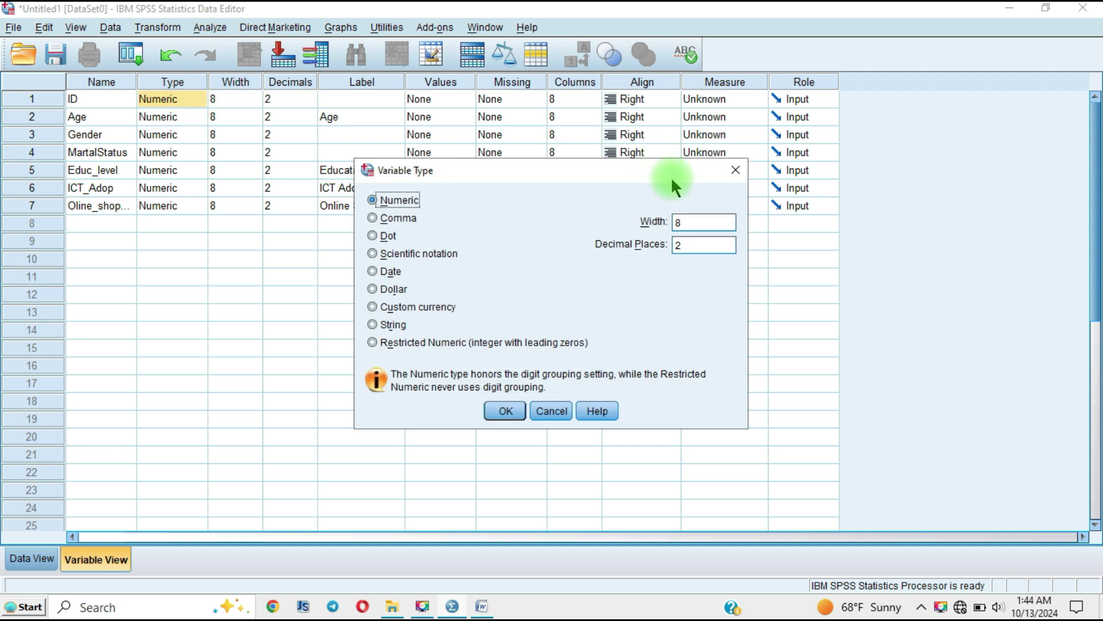
click(733, 171)
click(198, 99)
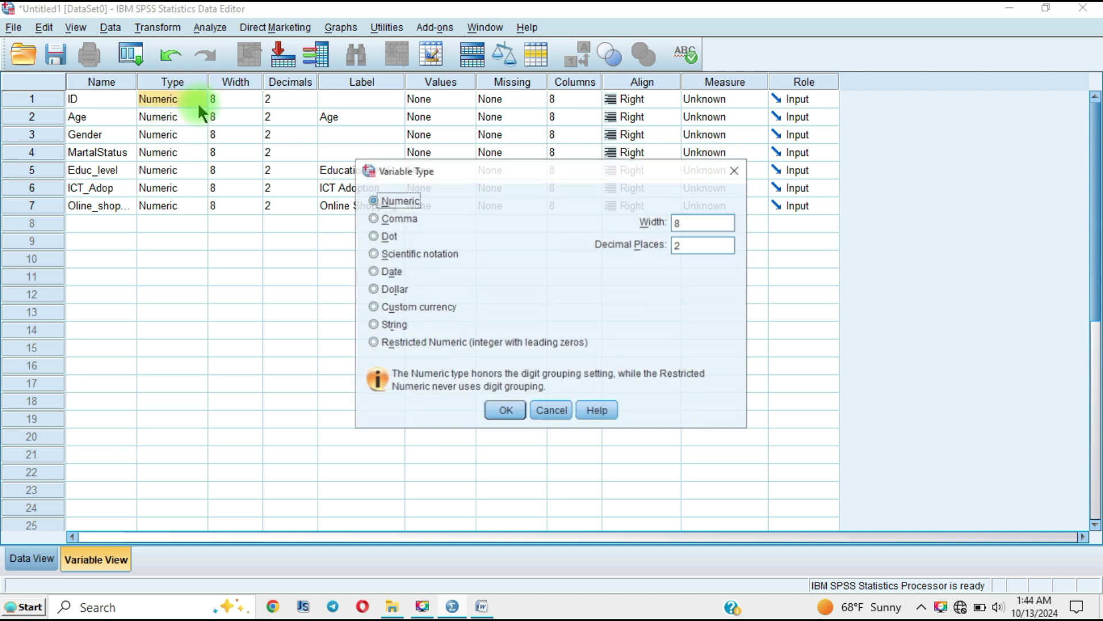
click(391, 325)
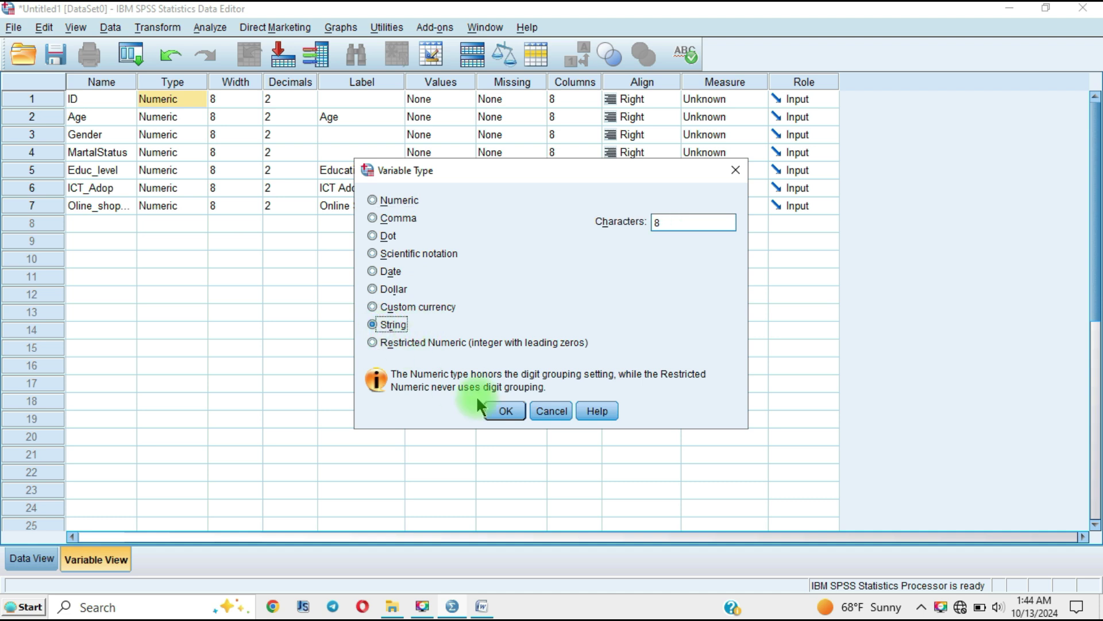
click(503, 410)
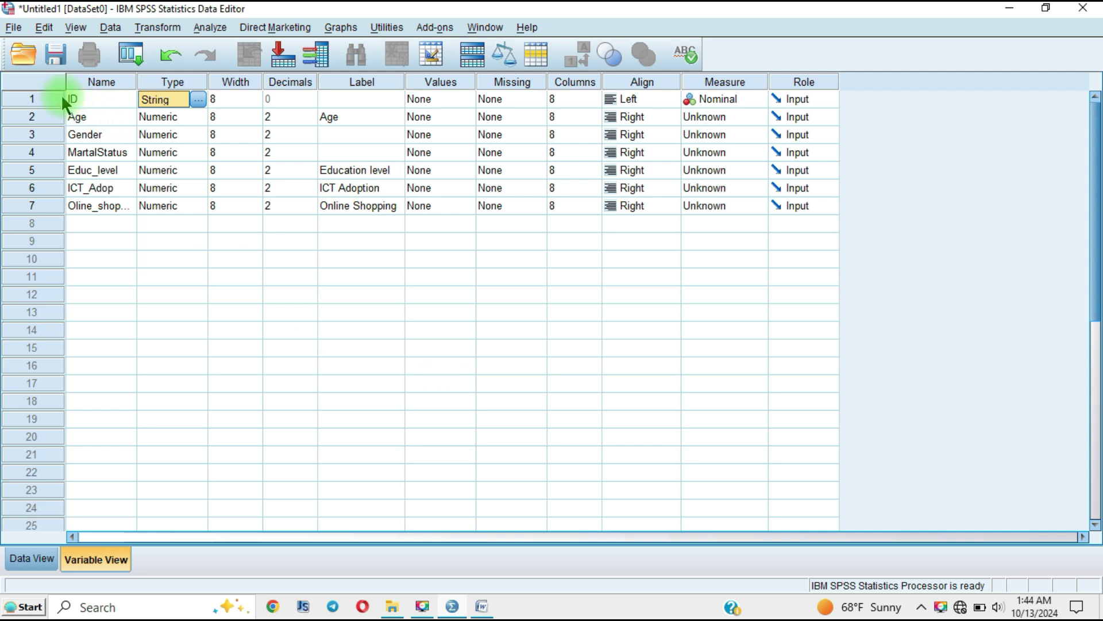
Review the type settings of the ID variable in row 1 and close them without changes
click(16, 100)
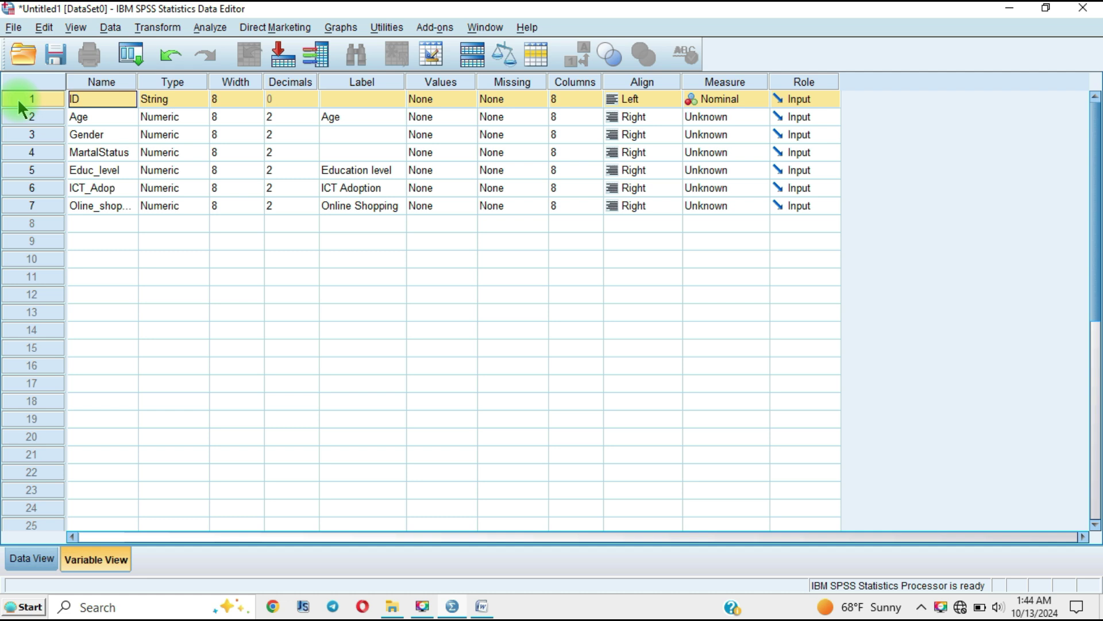
click(199, 101)
click(201, 98)
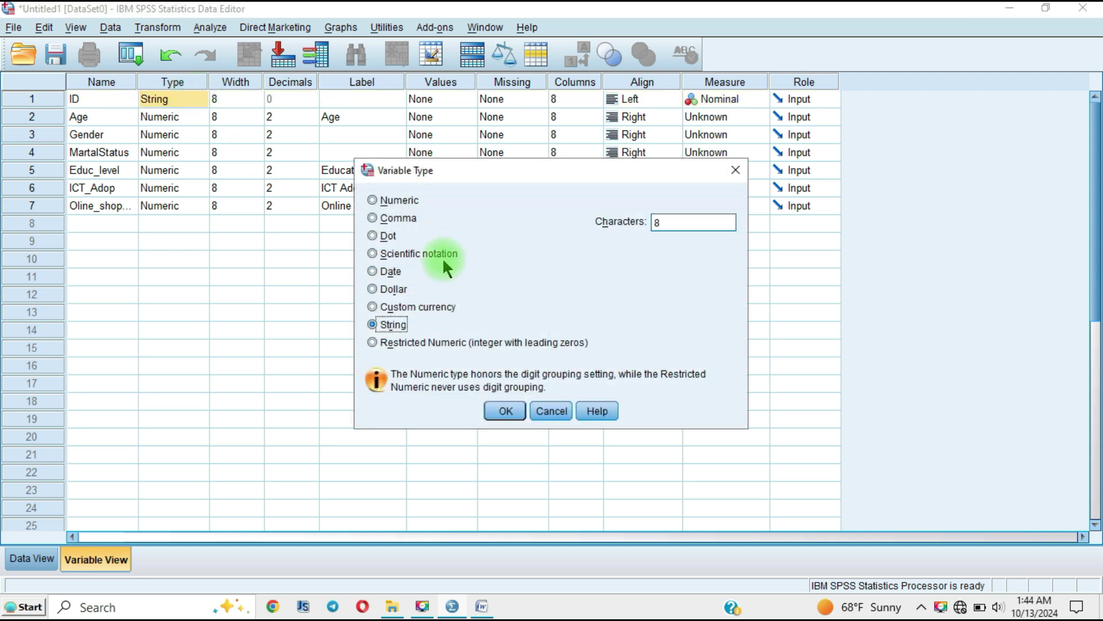
click(740, 180)
Confirm Numeric as the type of the Age variable, with width 8 and 2 decimal places
click(153, 116)
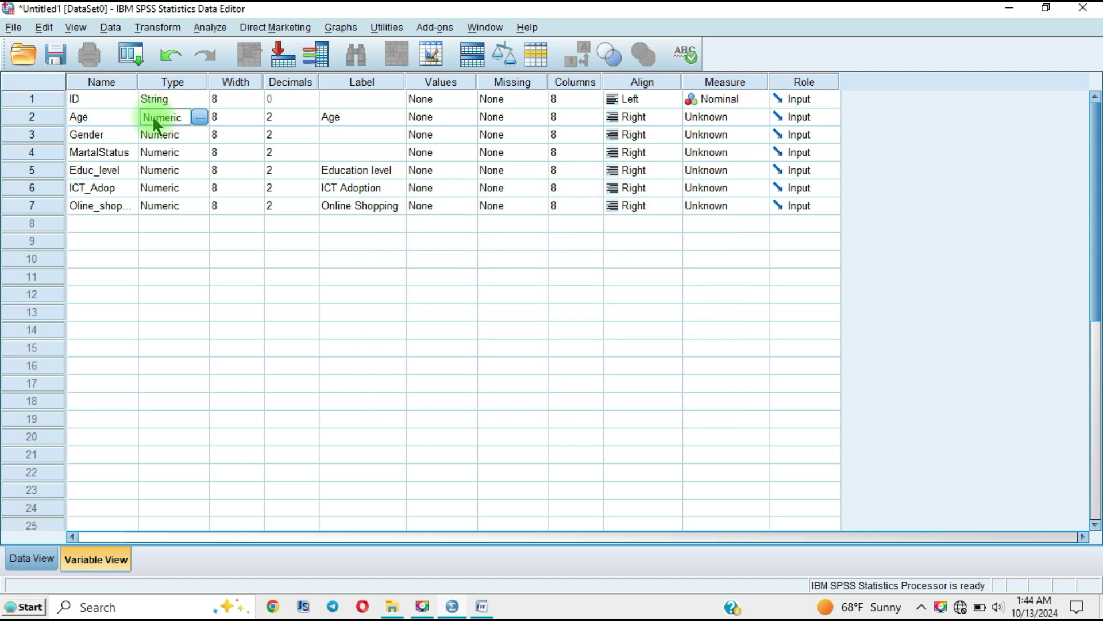
click(199, 116)
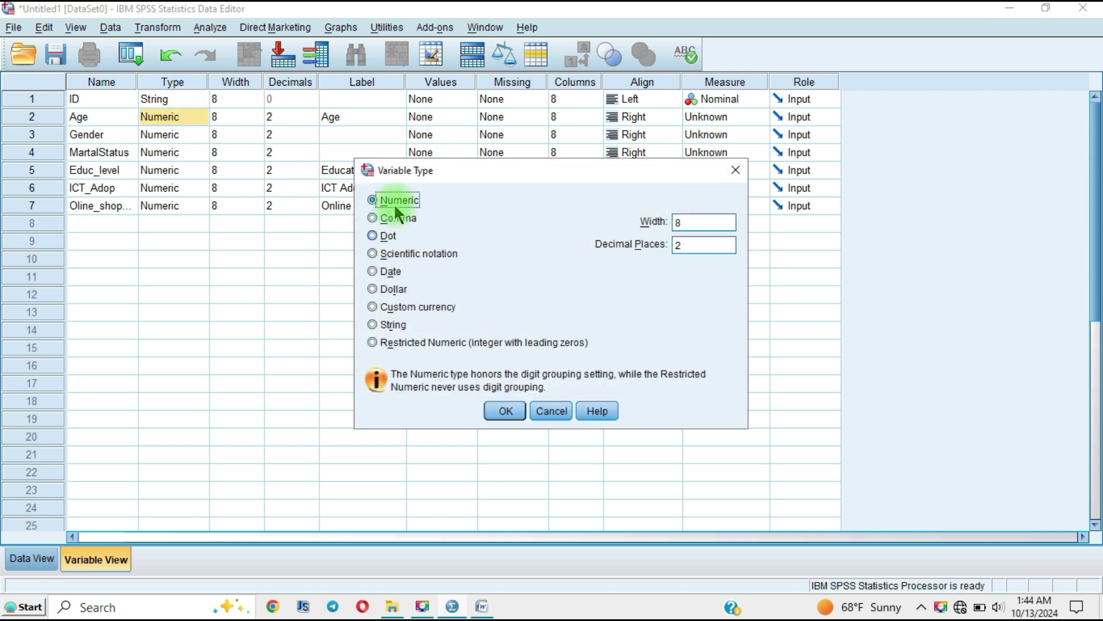
click(506, 418)
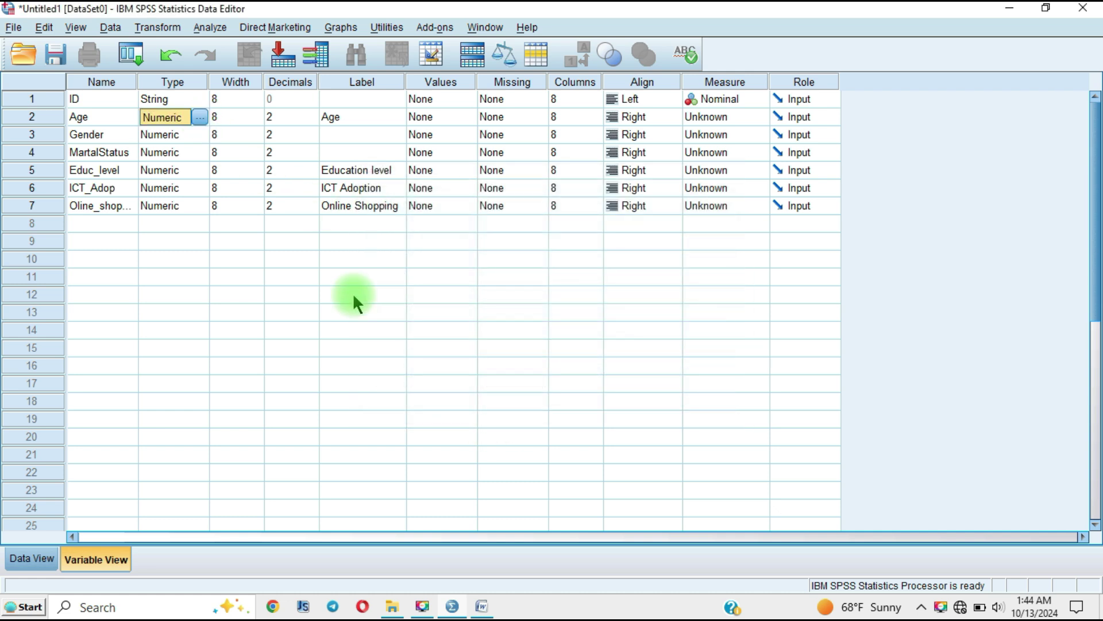
Try the String type for the Gender variable, switch back to Numeric and confirm it
click(173, 134)
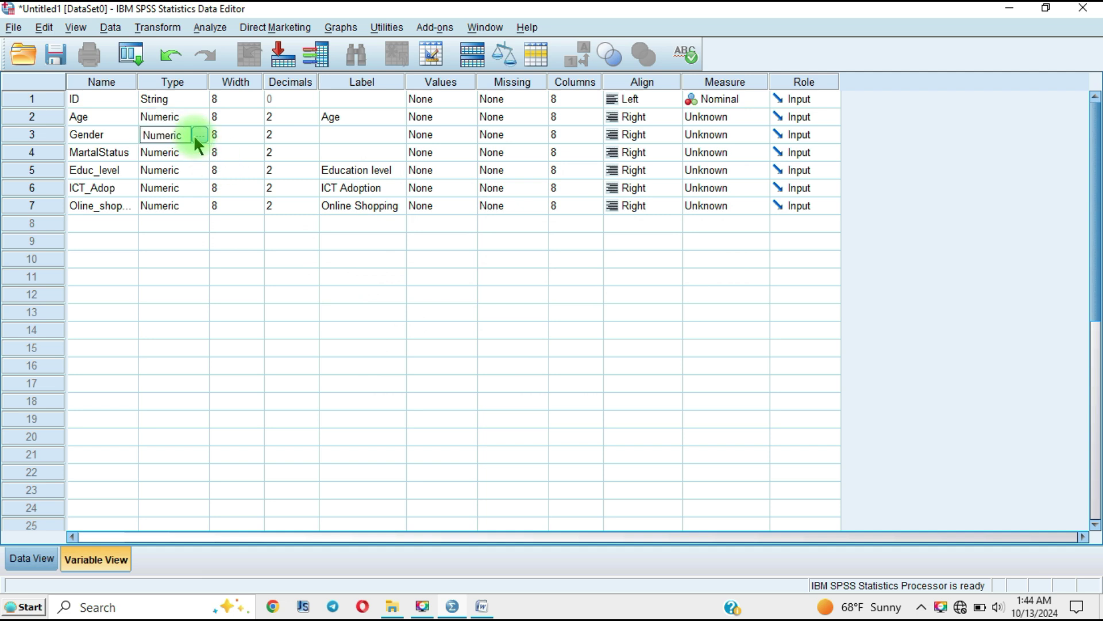
click(196, 137)
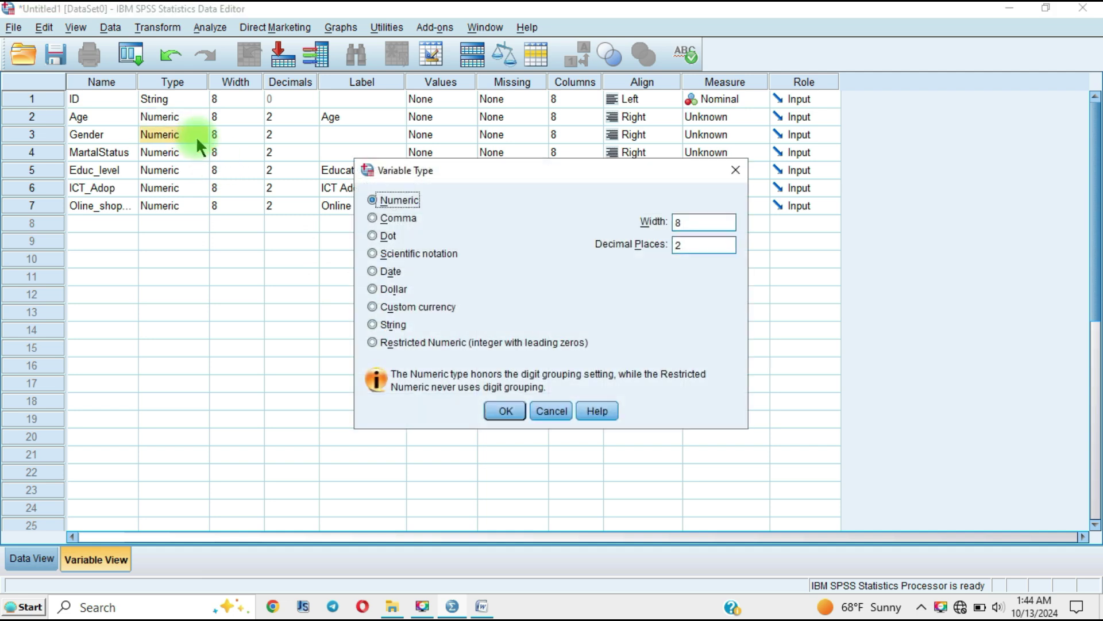
click(385, 325)
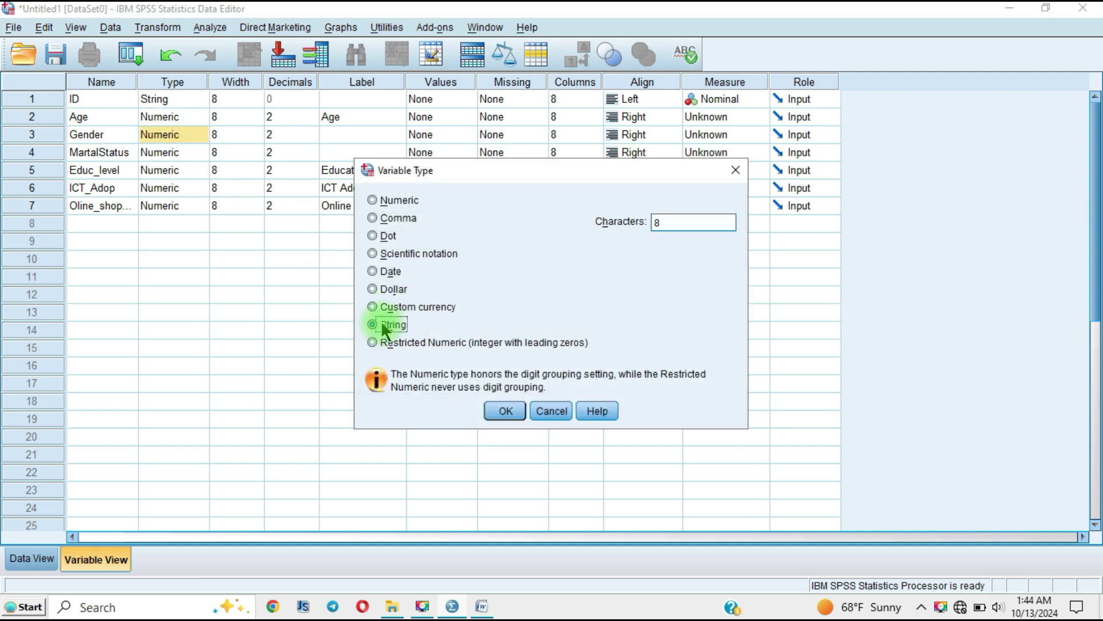
click(378, 201)
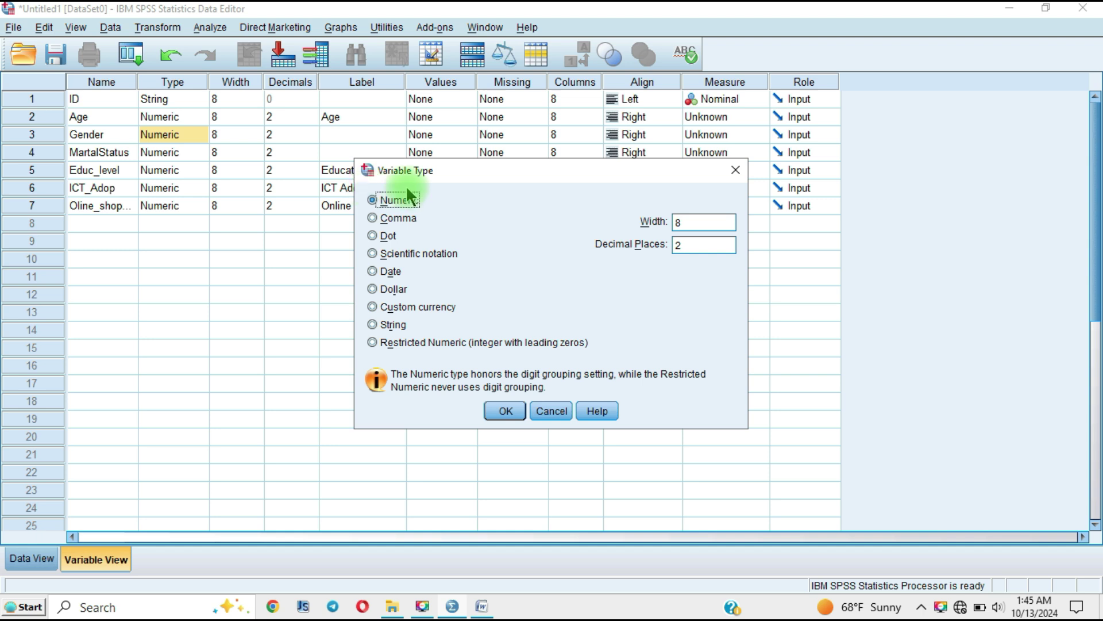
click(500, 413)
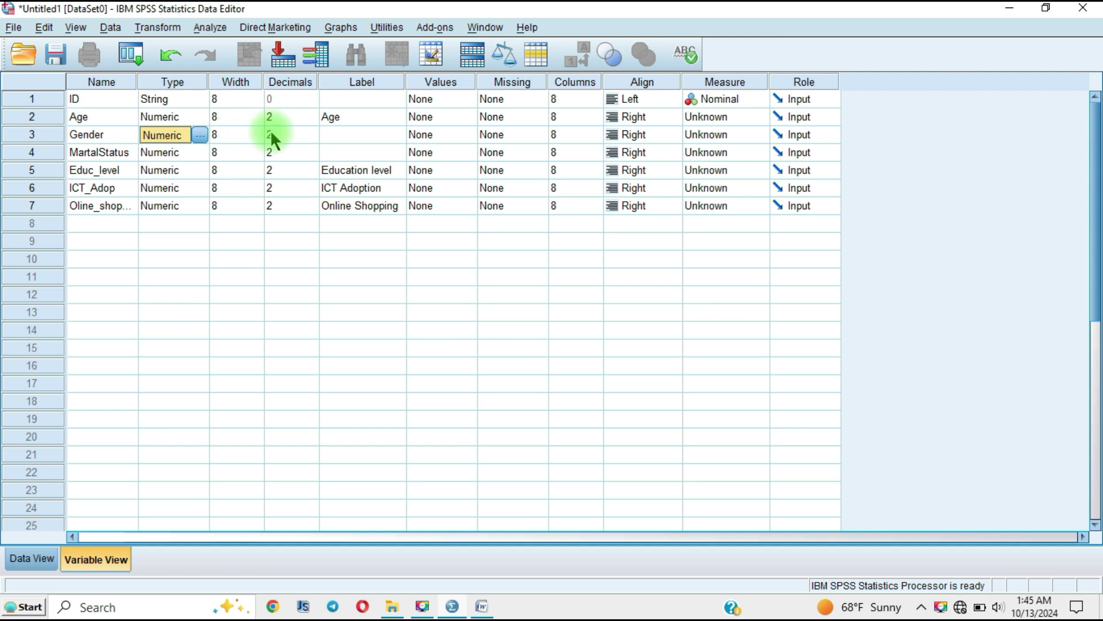
click(202, 26)
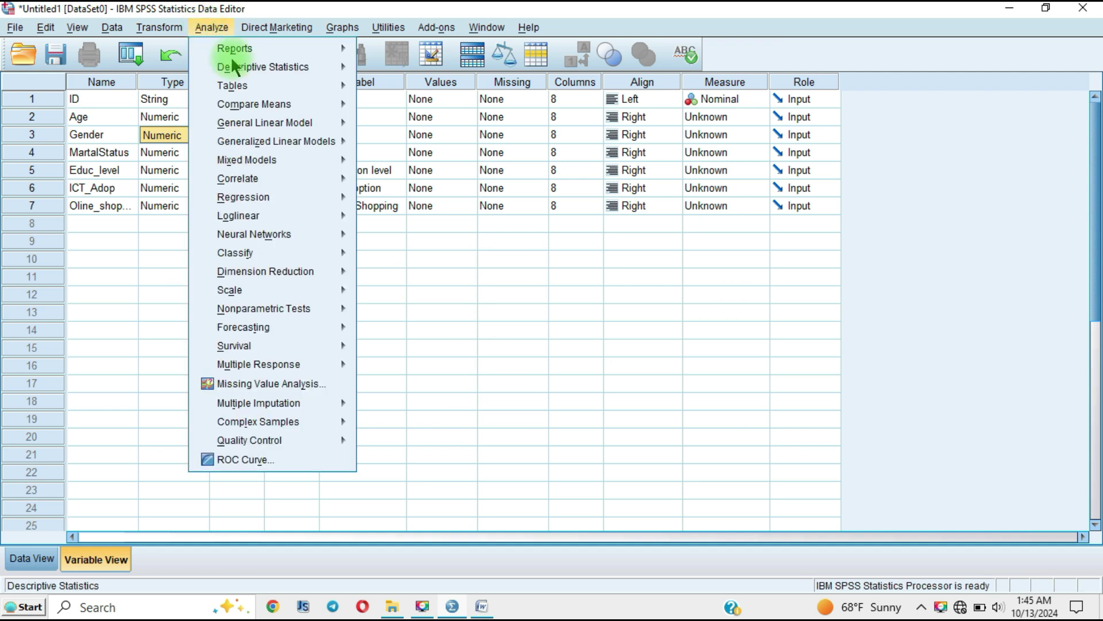
mouse_move(291, 72)
click(166, 208)
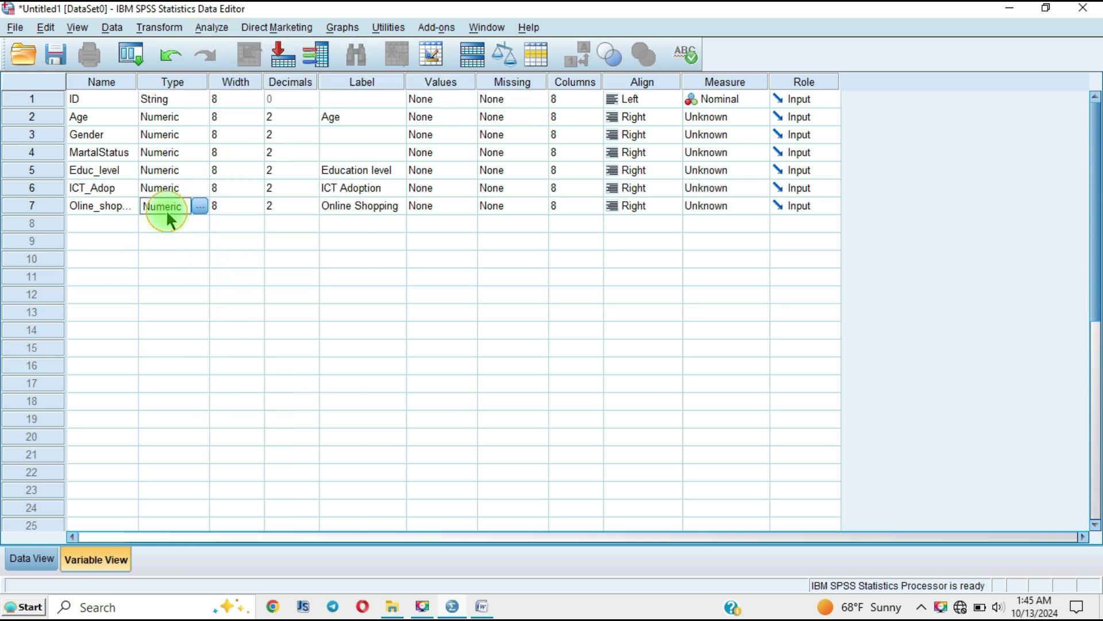
Review the type settings of the Gender variable and close them without changes
click(176, 138)
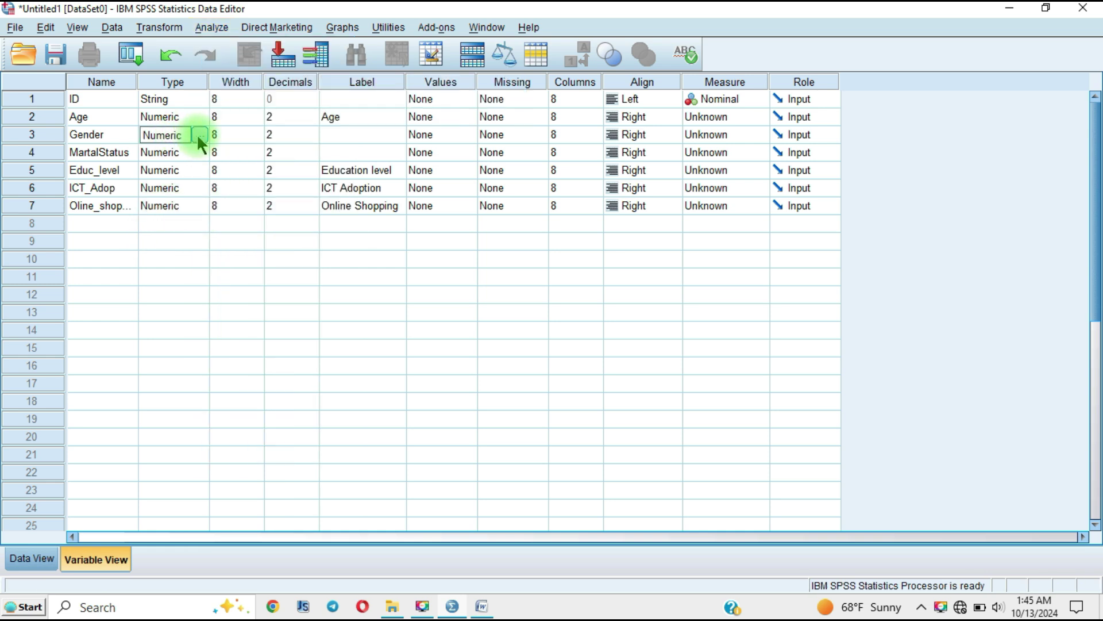
click(198, 135)
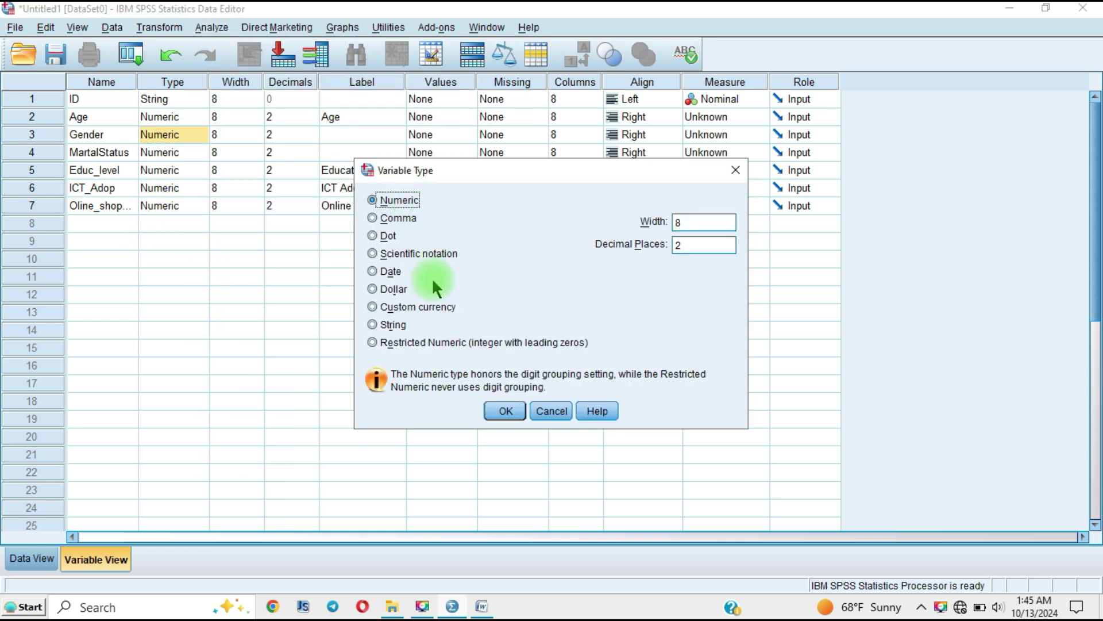
click(737, 172)
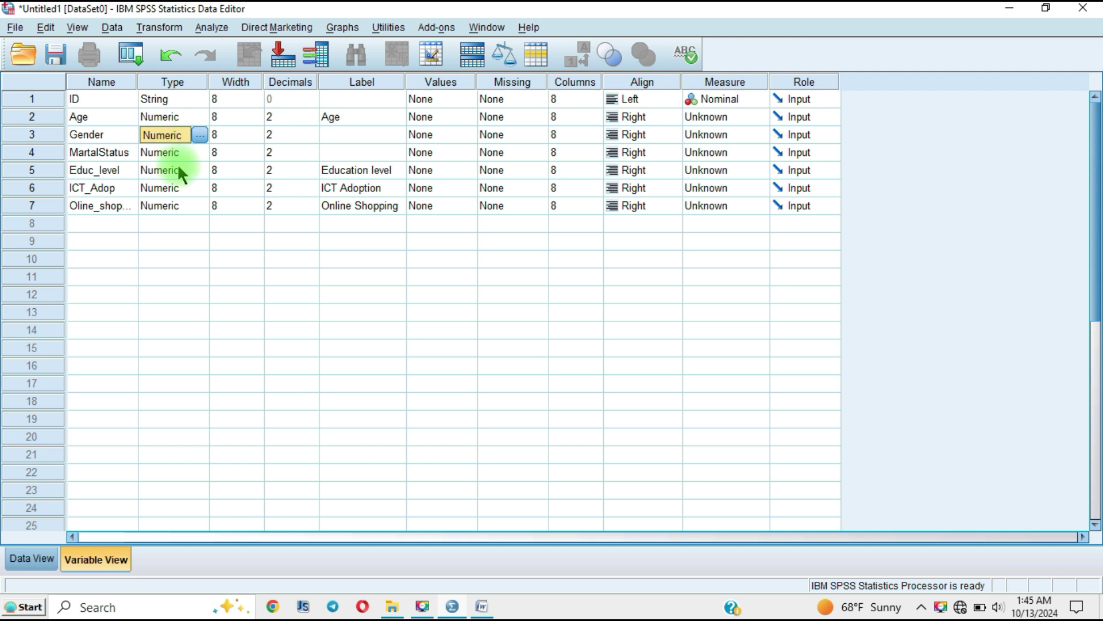
click(167, 175)
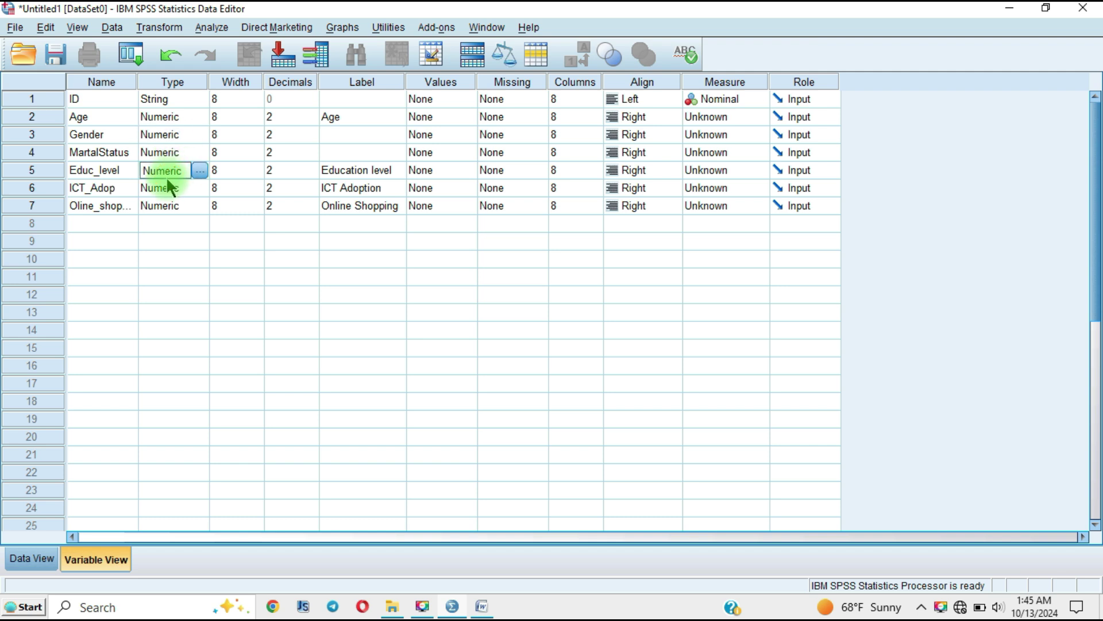
click(167, 135)
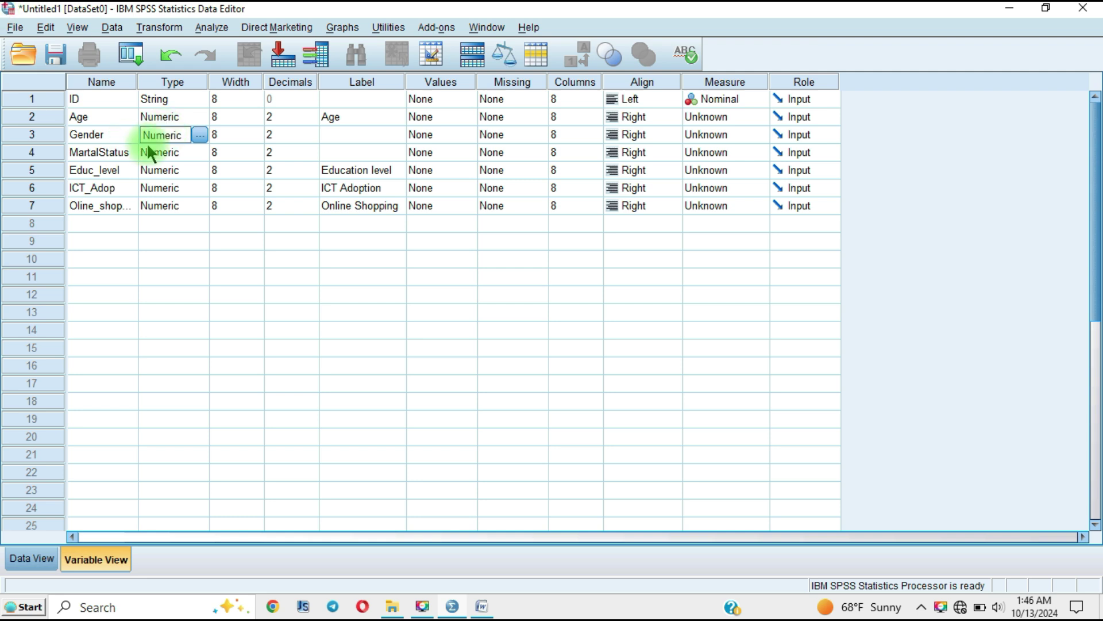
Confirm Numeric as the type of the MartalStatus and Educ_level variables, with width 8 and 2 decimal places
click(177, 155)
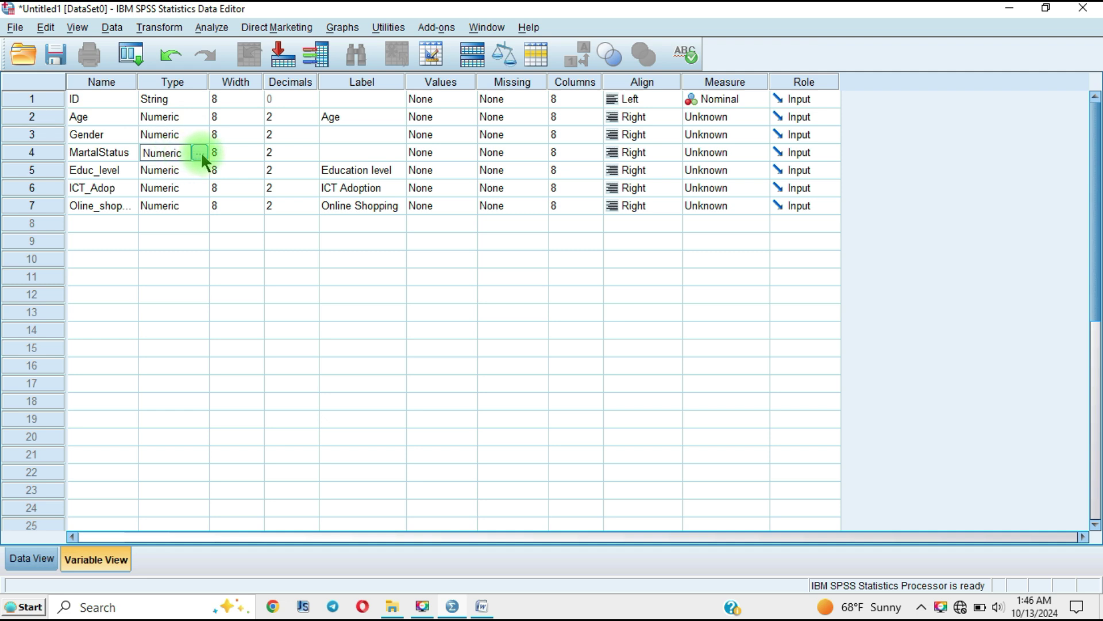
click(199, 152)
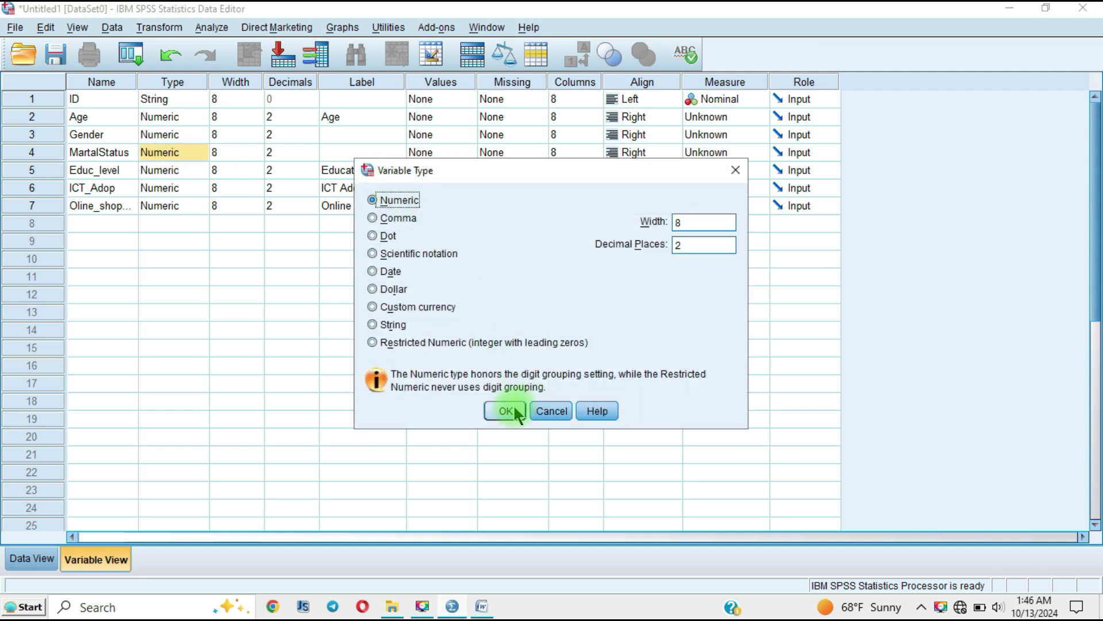
click(506, 411)
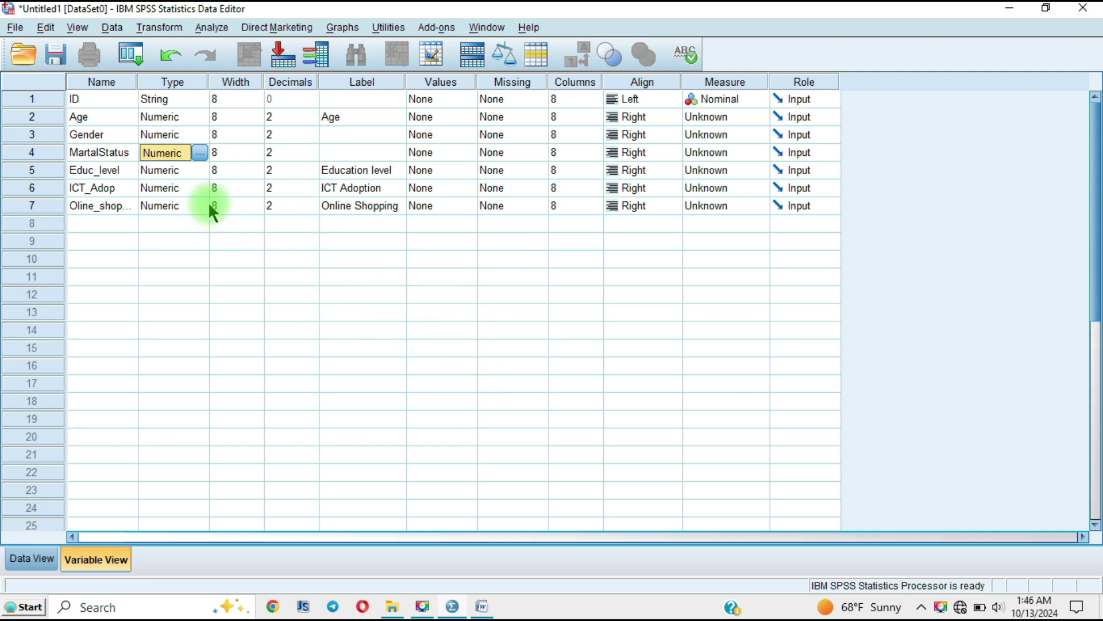
click(197, 172)
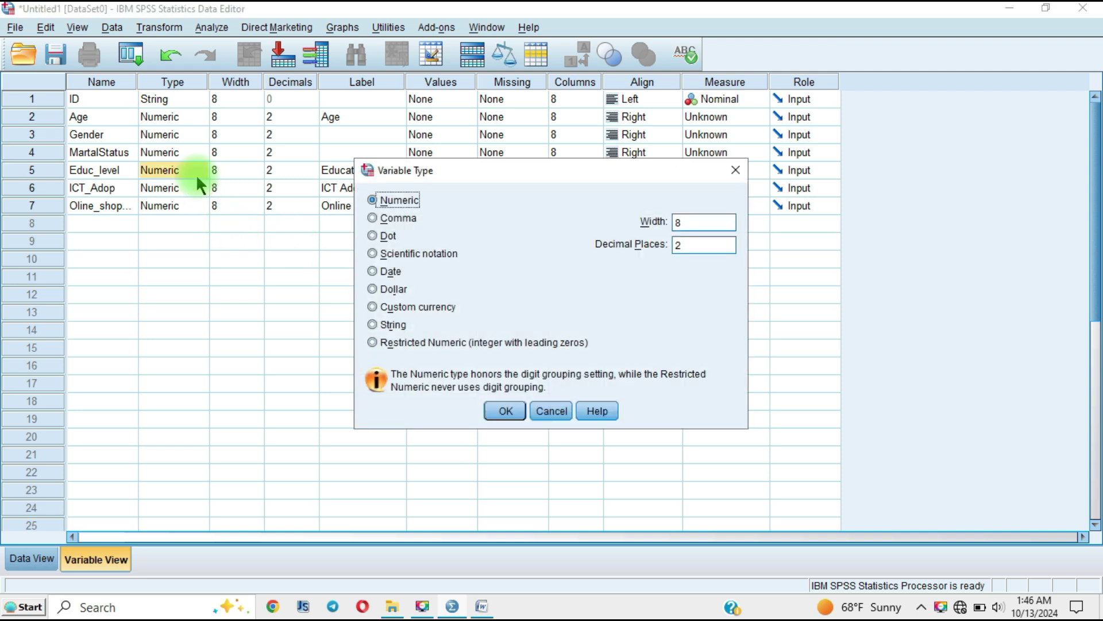
click(501, 413)
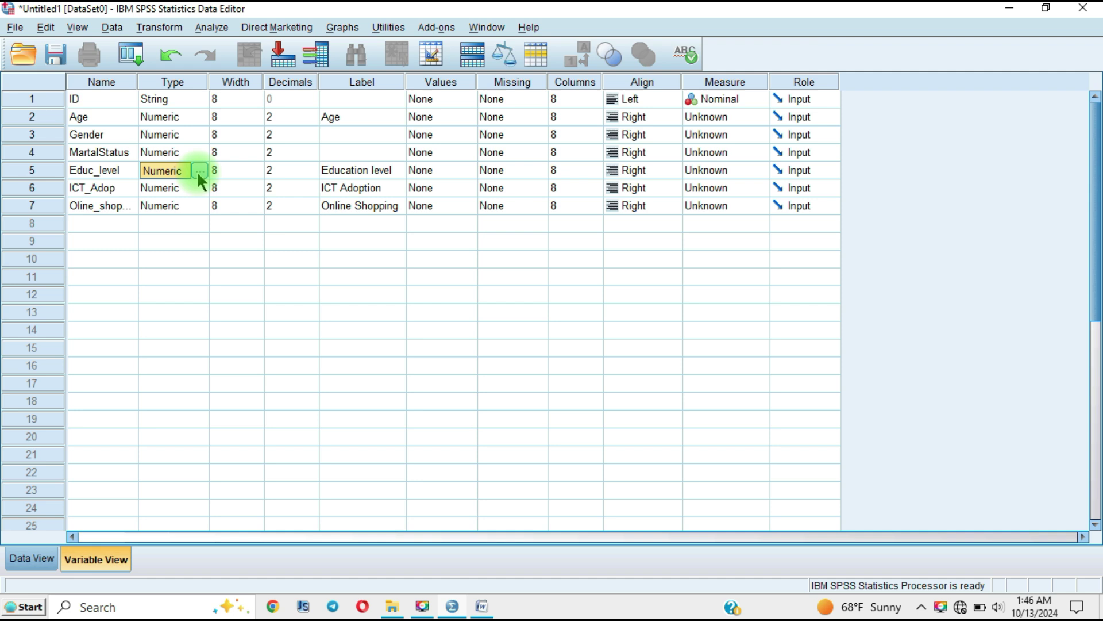
Check the types of the ICT adoption and online shopping variables, and view the Gender type settings again without changing them
click(180, 191)
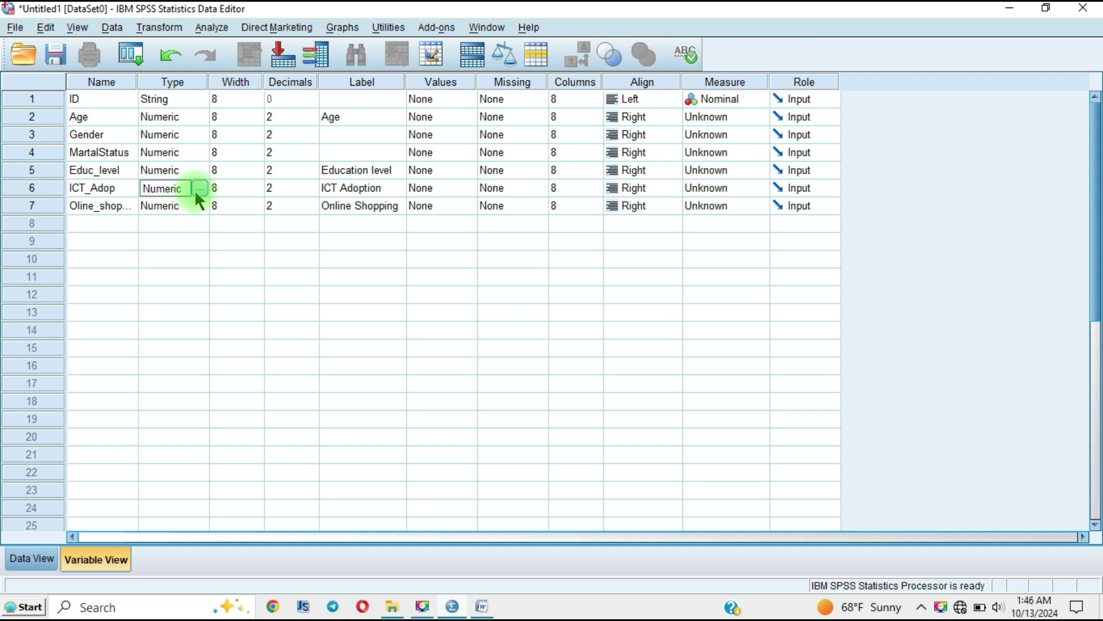
click(190, 208)
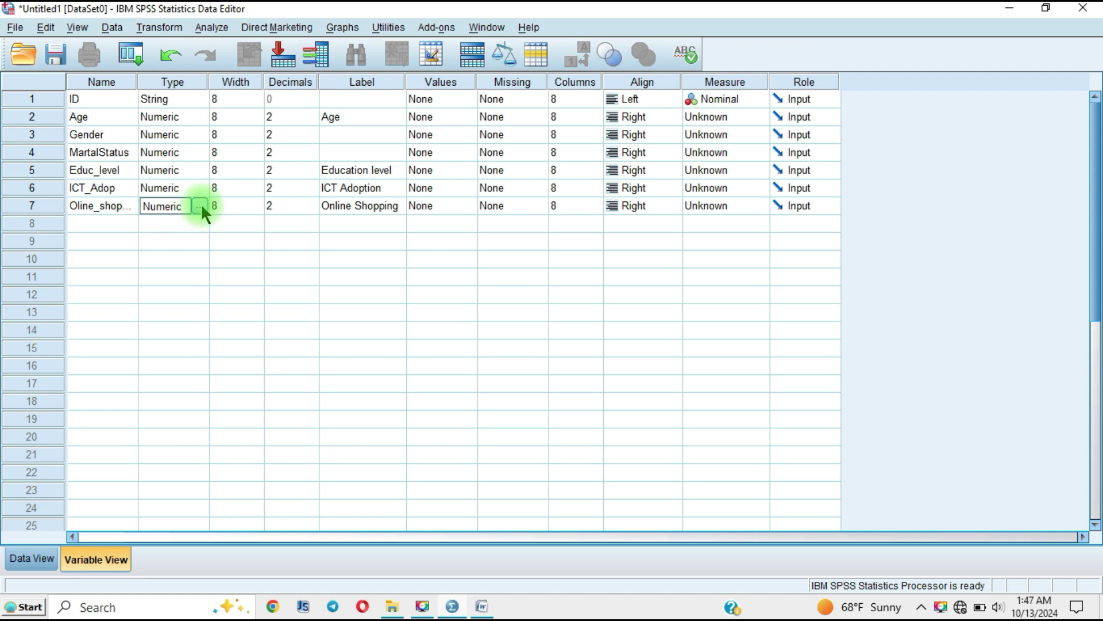
click(184, 117)
click(197, 133)
click(200, 134)
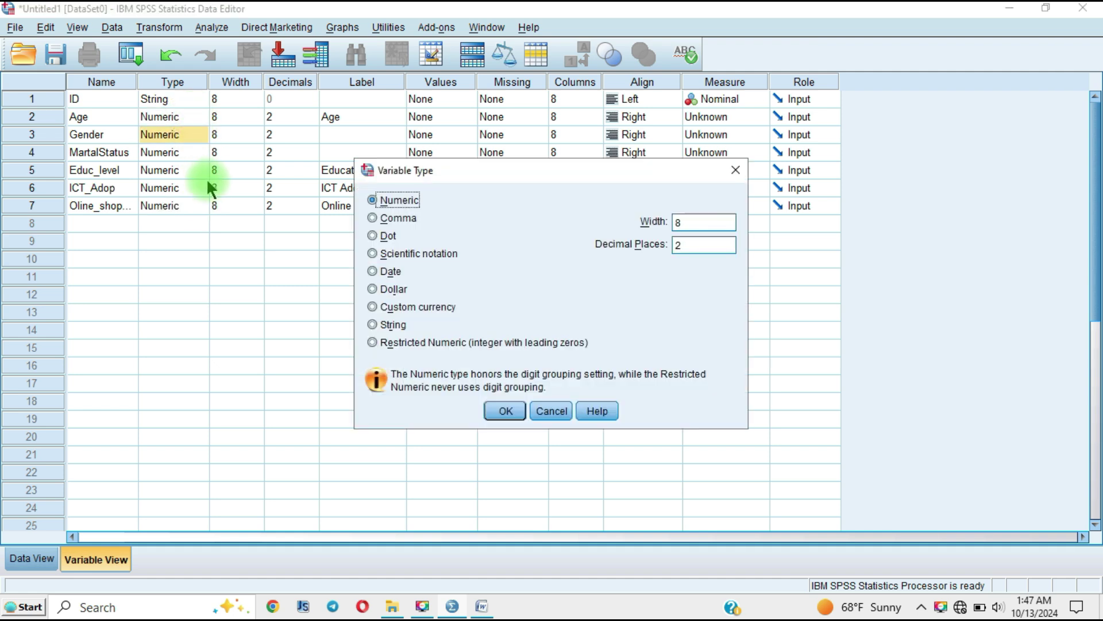
click(734, 170)
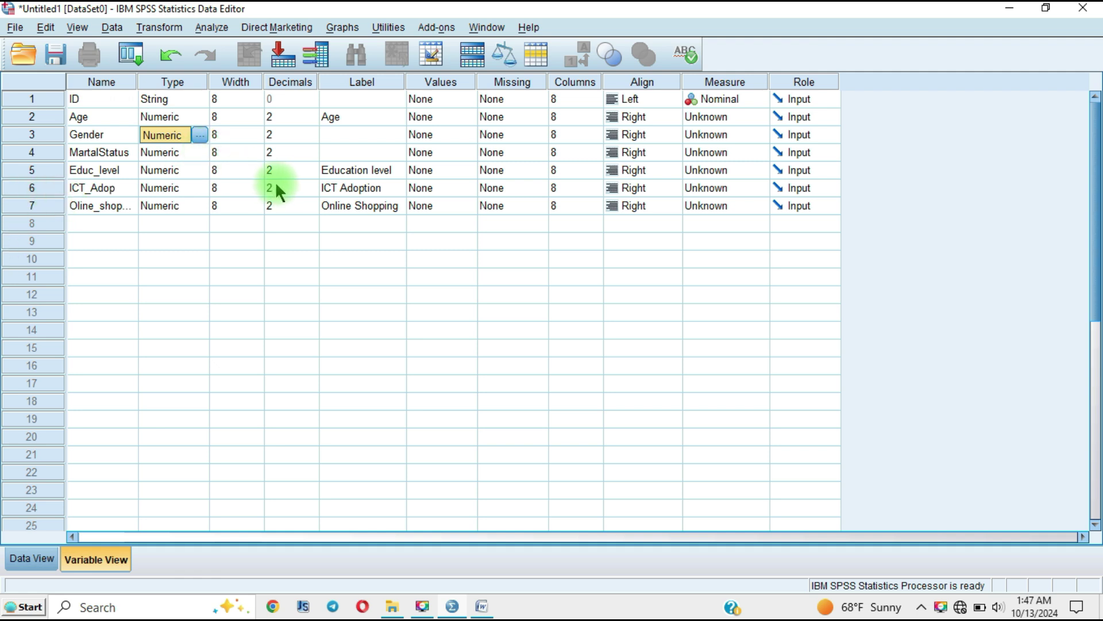
Look at the value label entries of ID, Age and Gender, and close Gender's empty value label settings unchanged
click(430, 106)
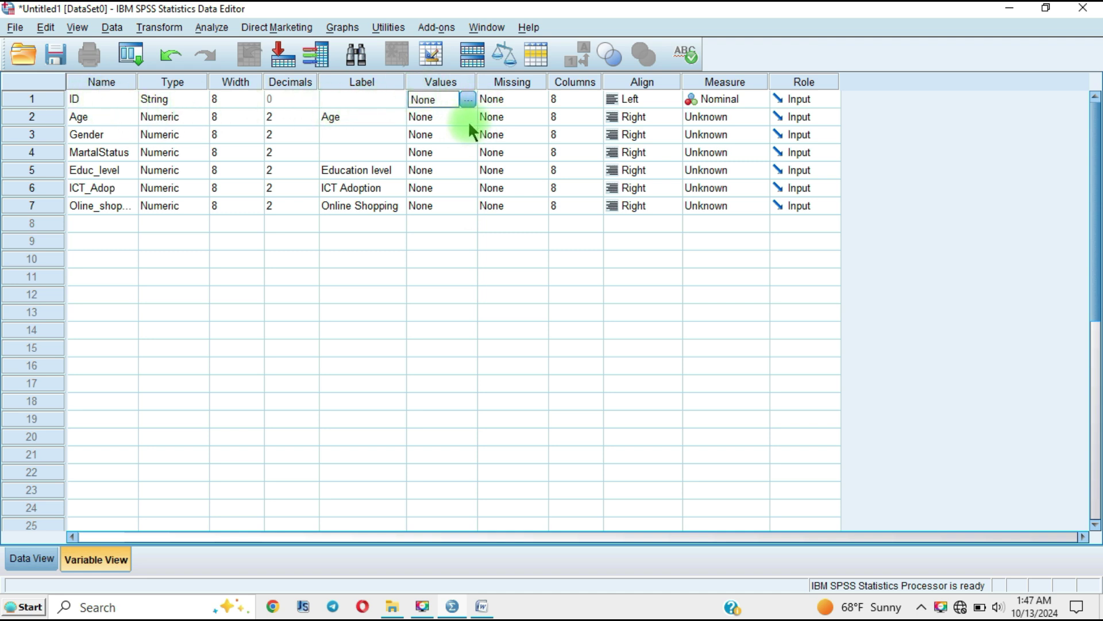
click(439, 115)
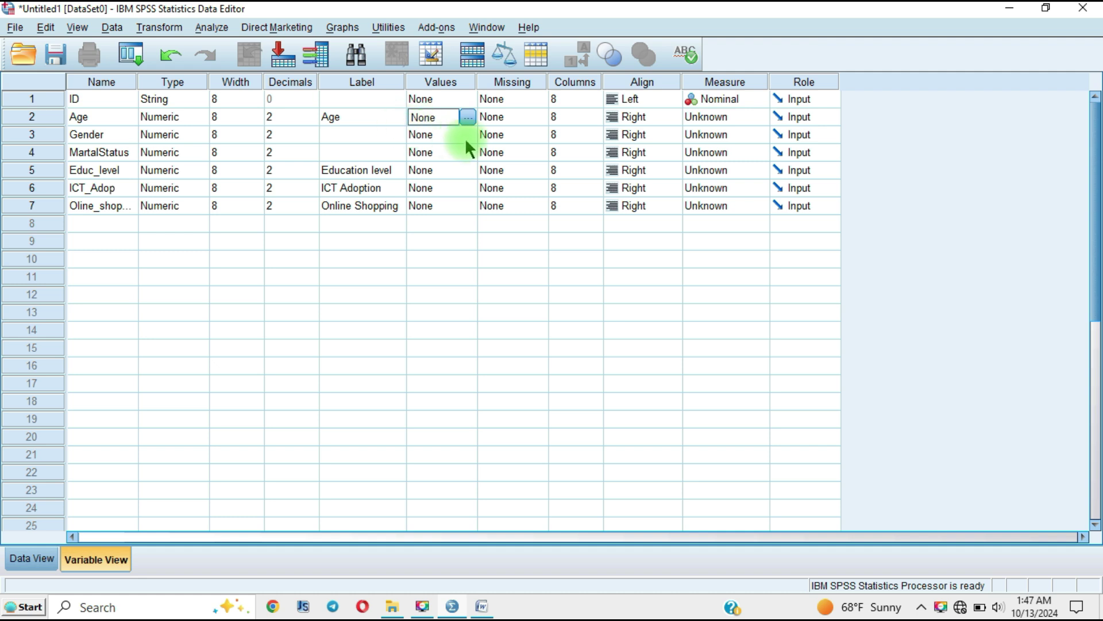
click(433, 137)
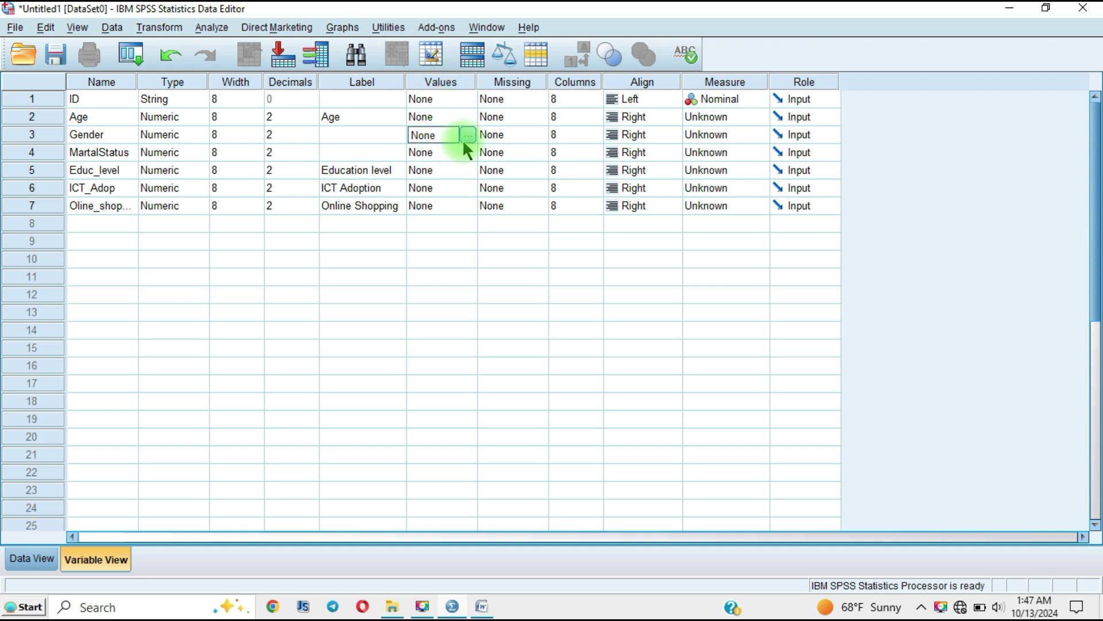
click(464, 136)
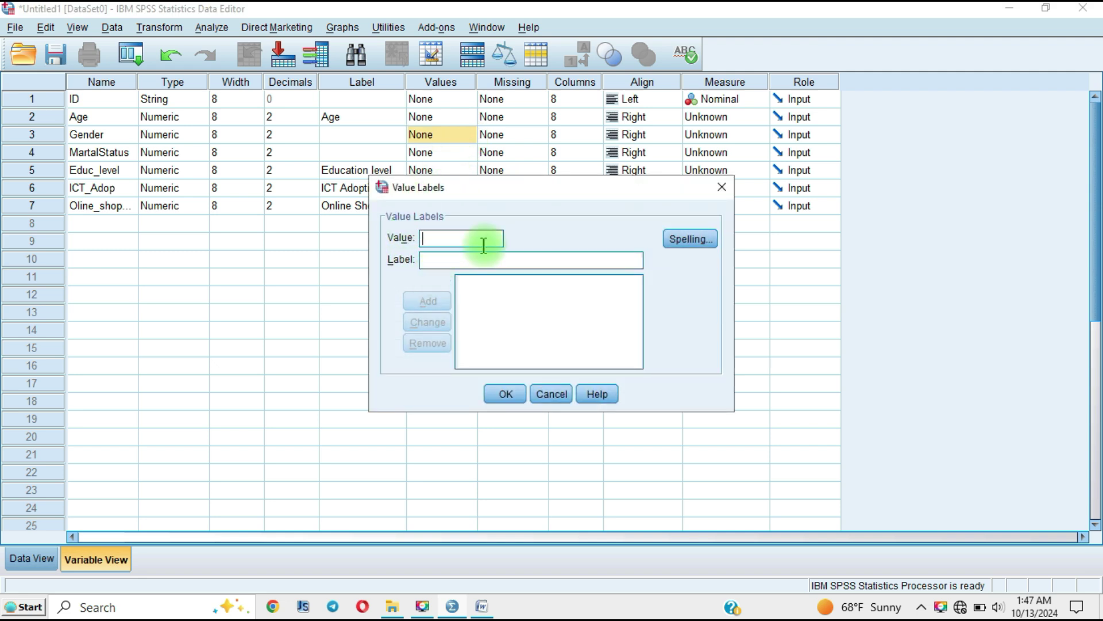
click(720, 189)
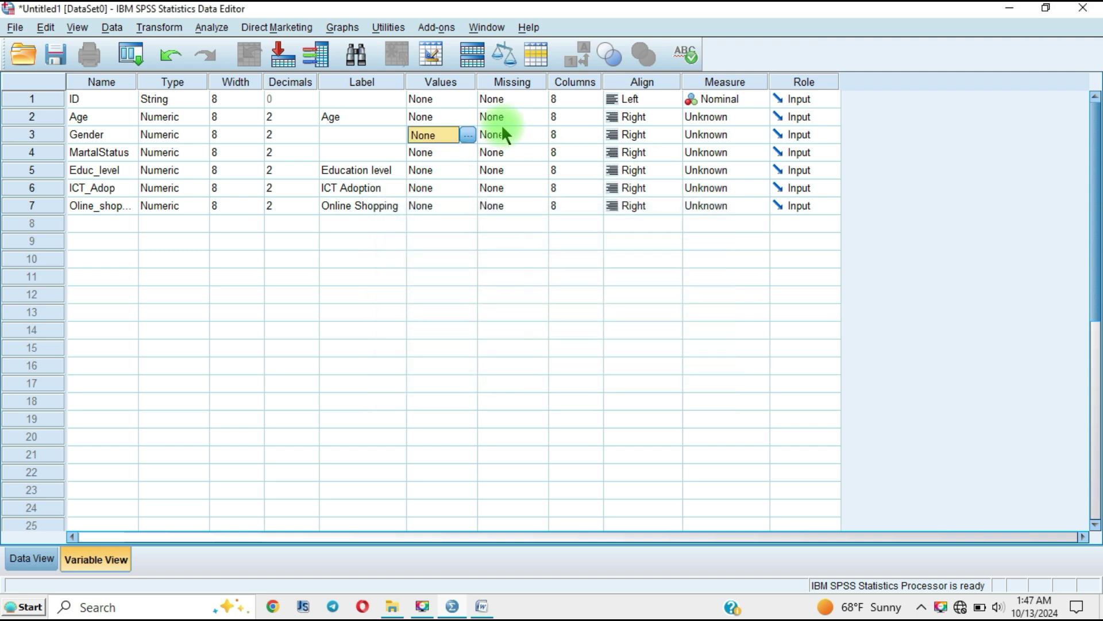
Open the value labels of Gender and consult the gender answer options in the Word questionnaire before returning to SPSS
click(466, 136)
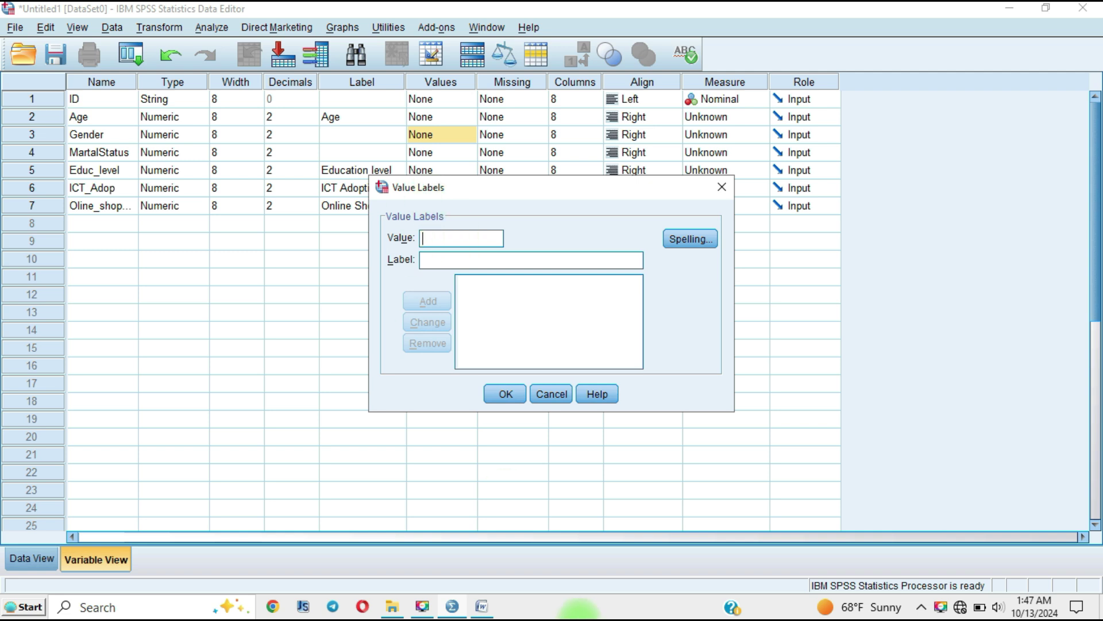
click(482, 605)
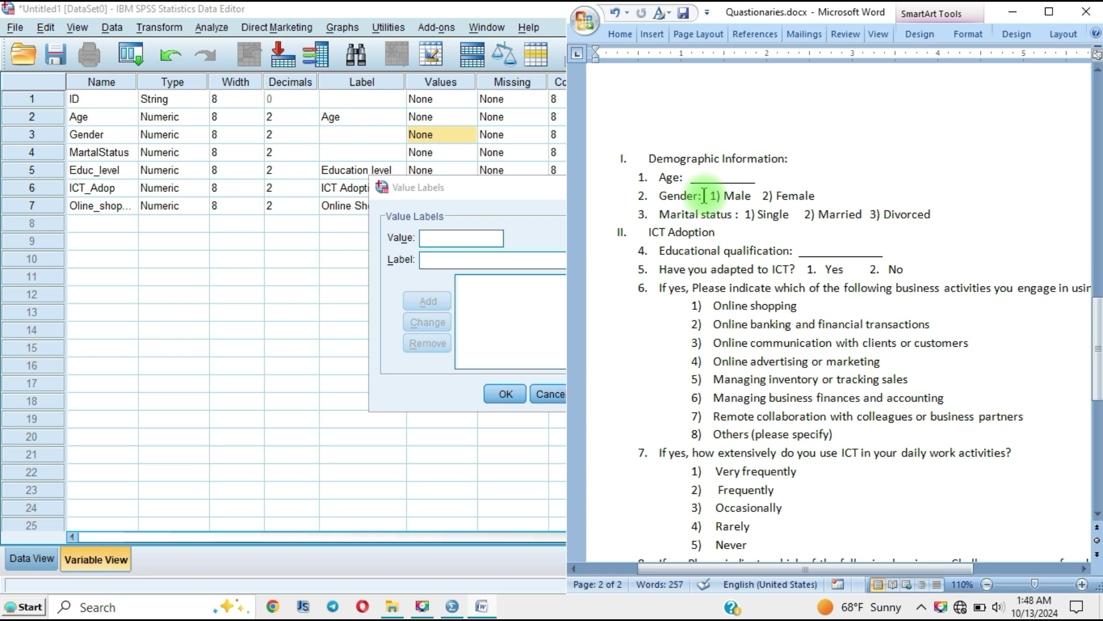
key(ctrl+2)
mouse_move(823, 188)
mouse_down()
mouse_move(718, 182)
mouse_move(792, 215)
mouse_move(739, 192)
mouse_up()
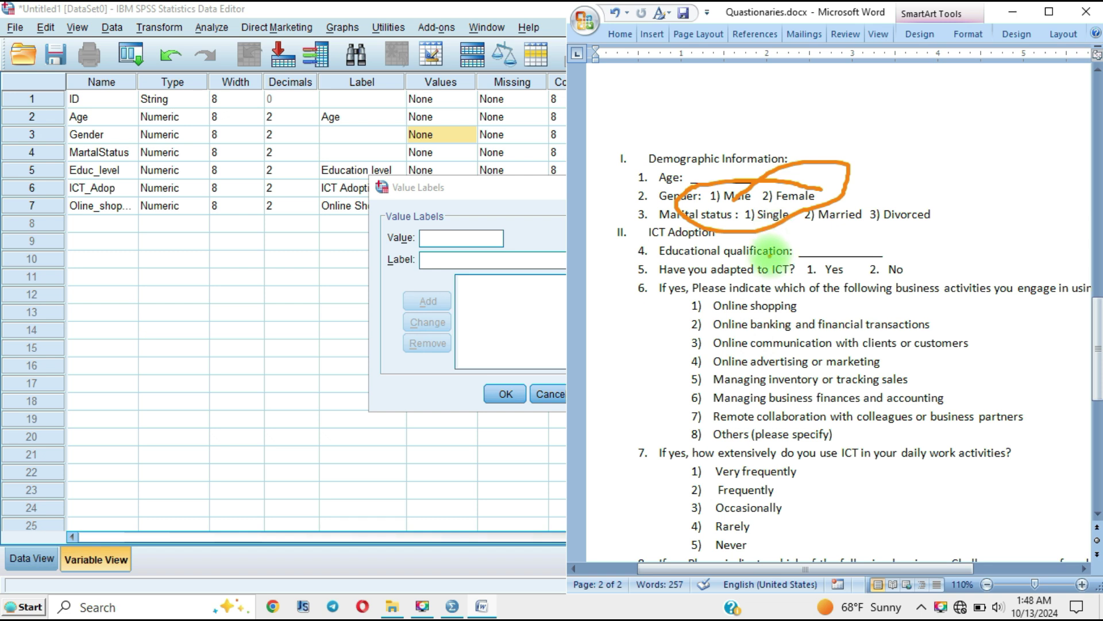
key(Escape)
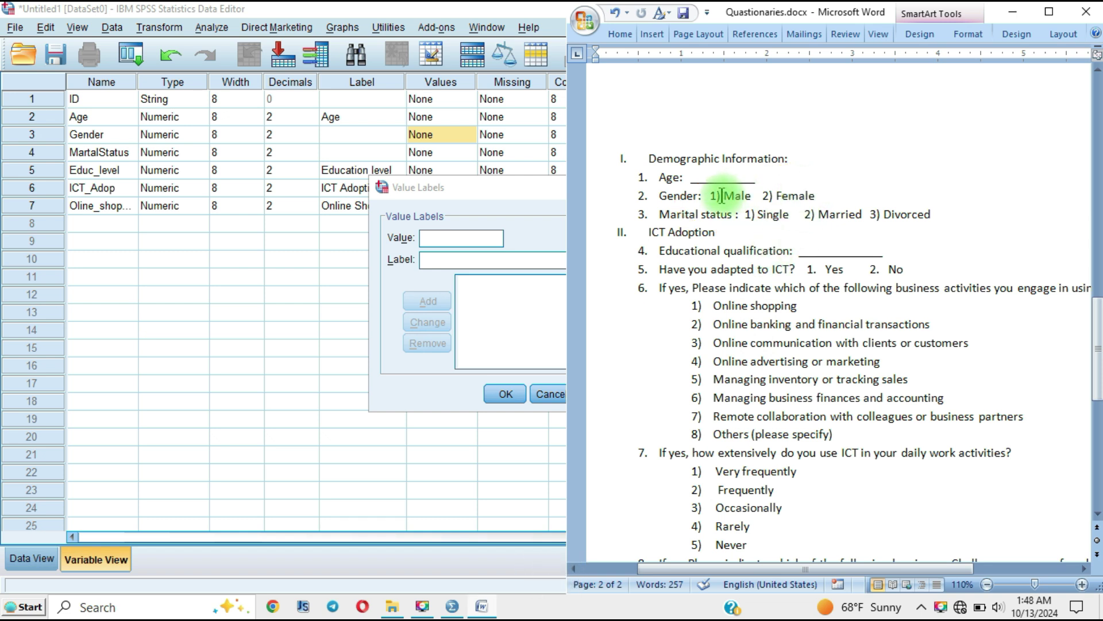
click(1015, 12)
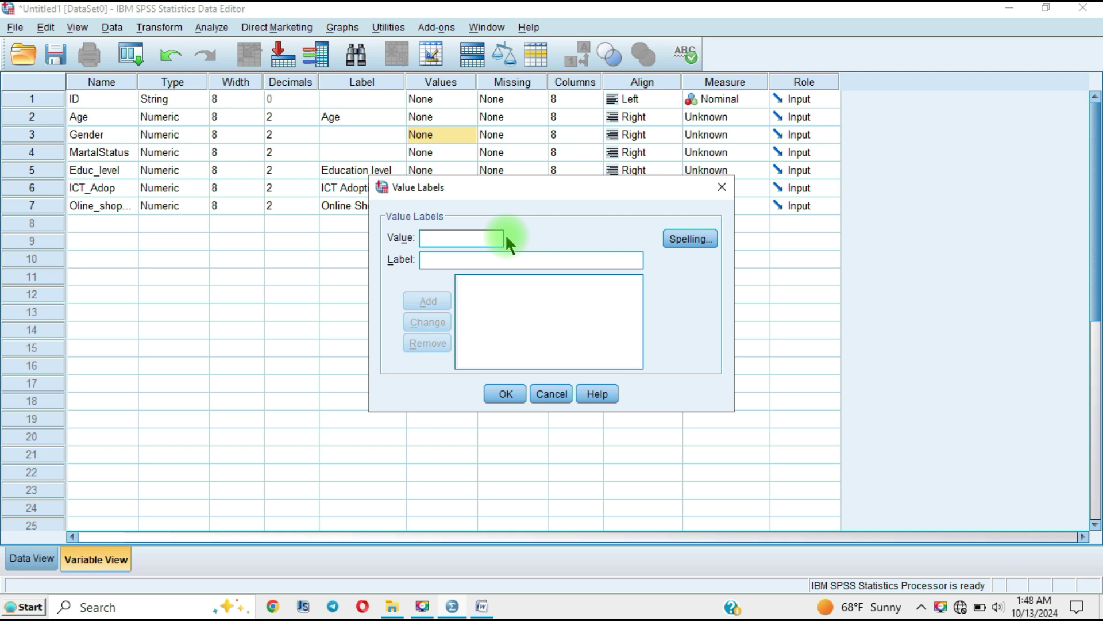
Add the value label 0 = Male for the Gender variable
text(0)
click(462, 258)
text(Male)
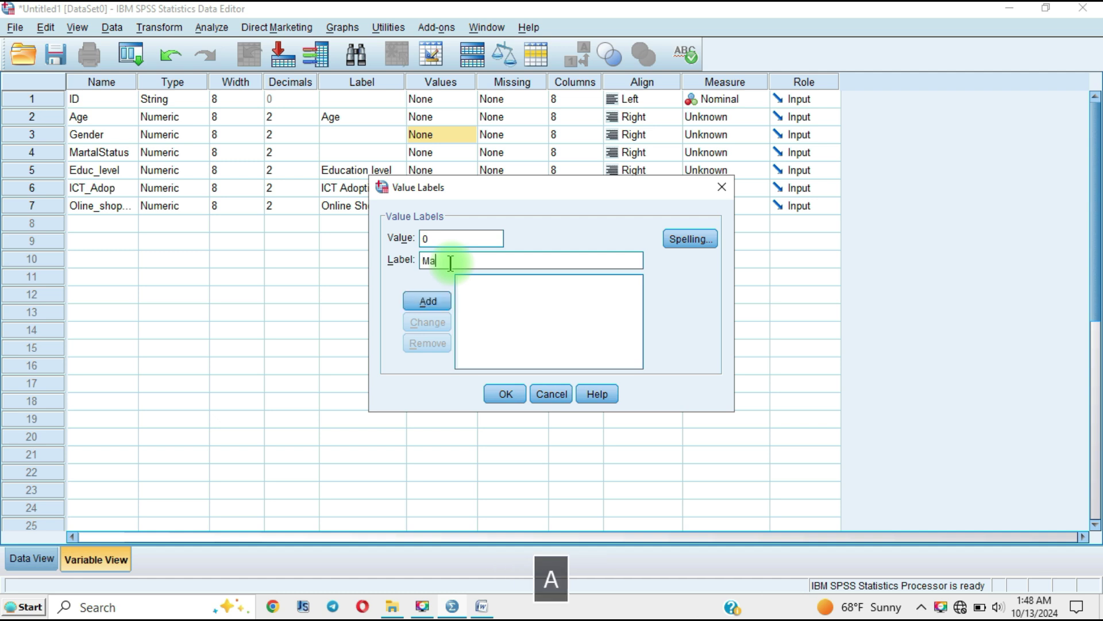
click(423, 299)
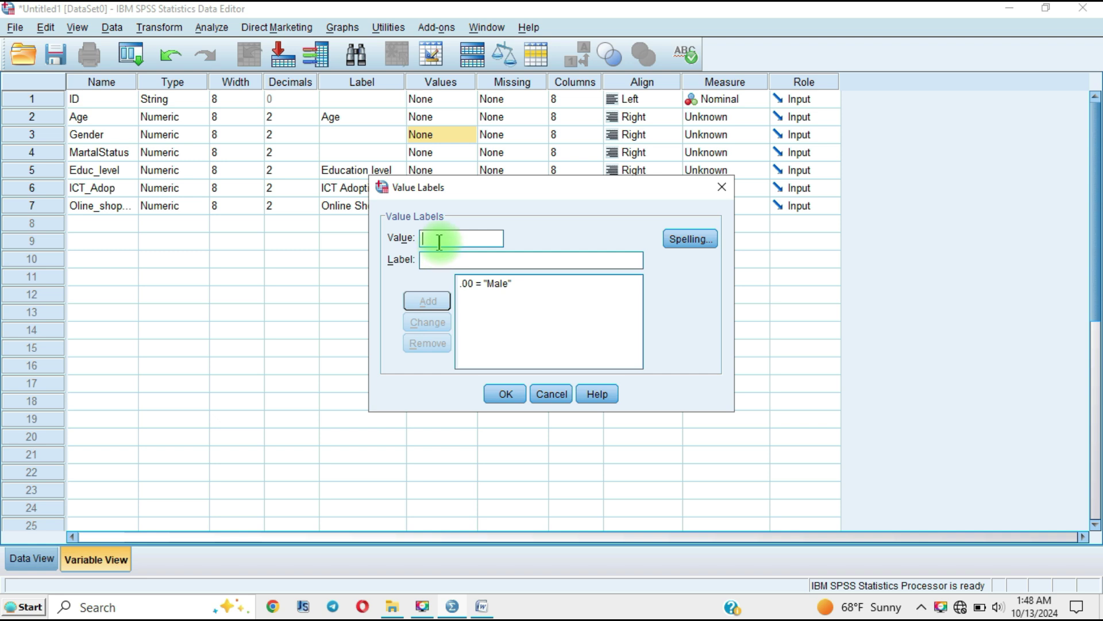
Add the value label 1 = Female for Gender and apply the value labels
text(1)
click(443, 258)
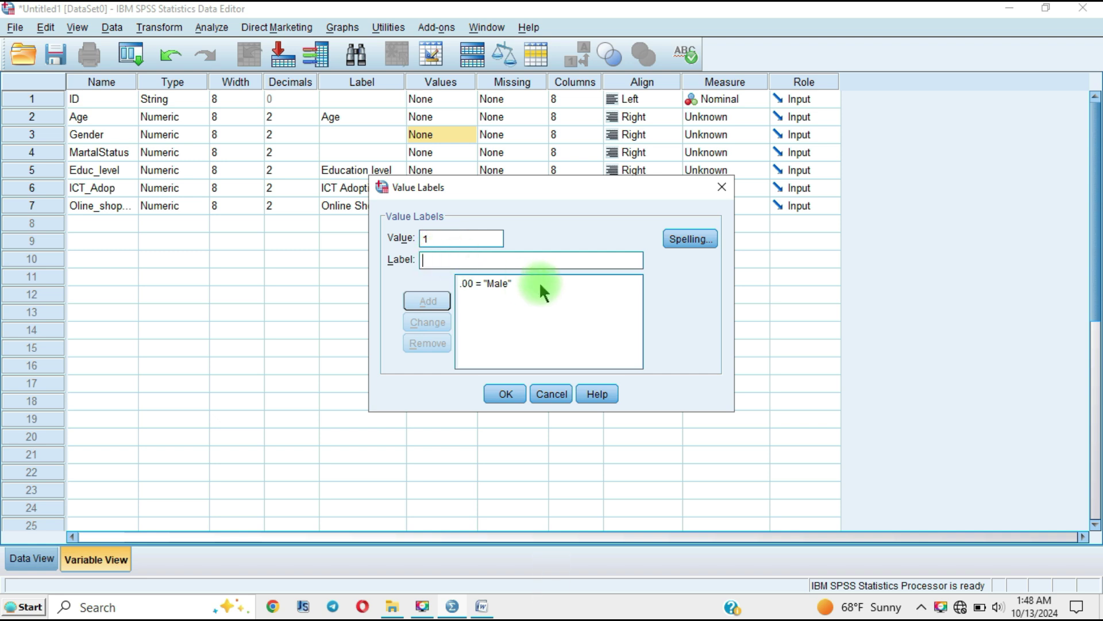
text(fe)
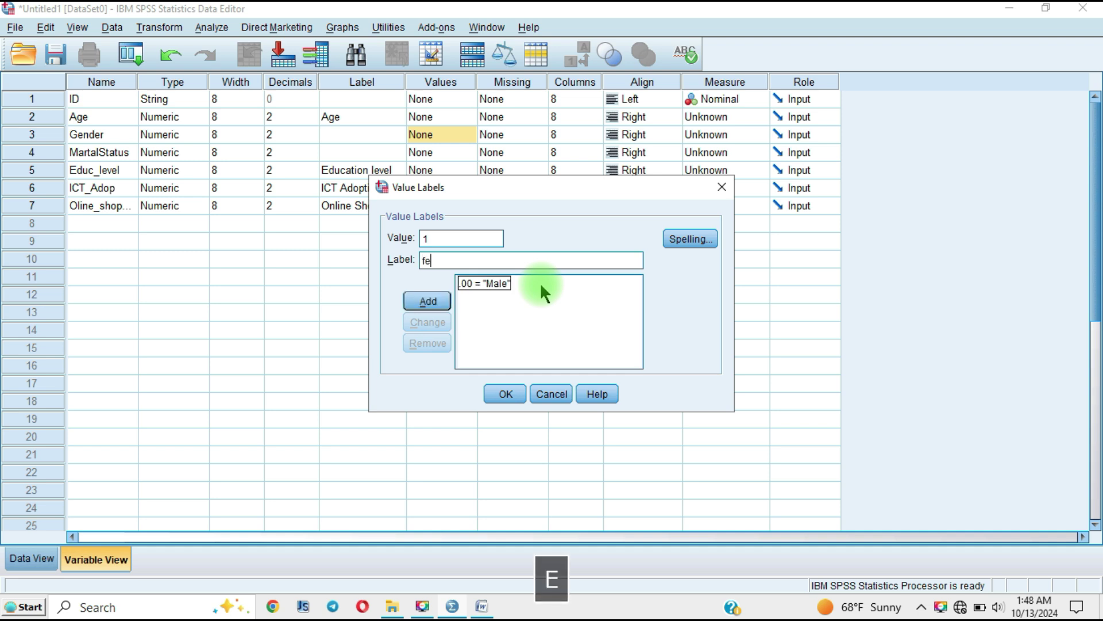
text(male)
click(421, 261)
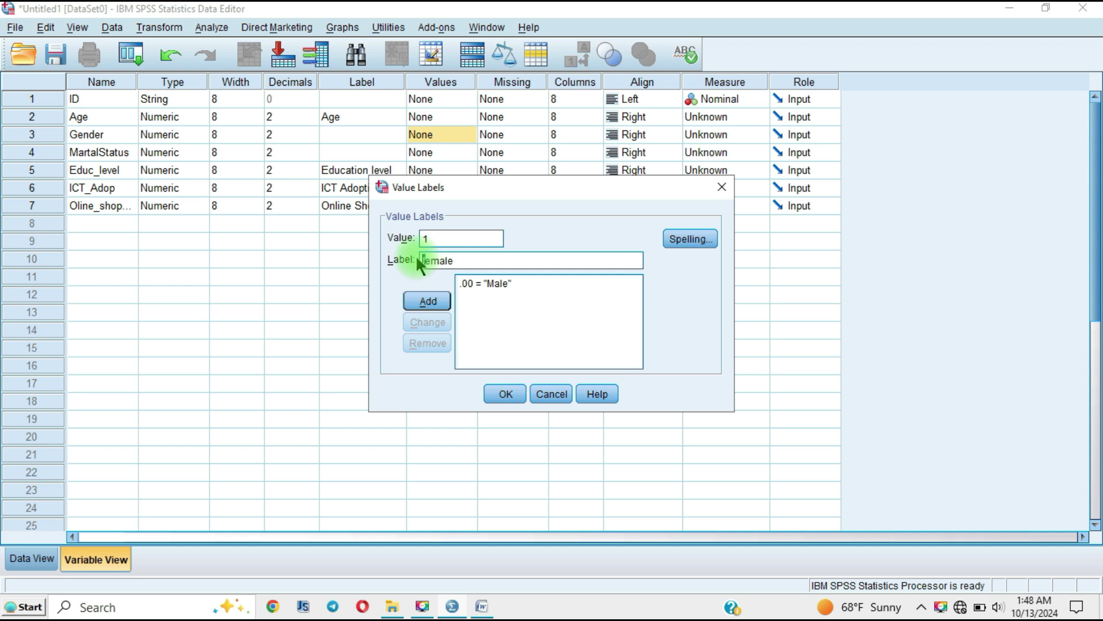
text(F)
click(435, 300)
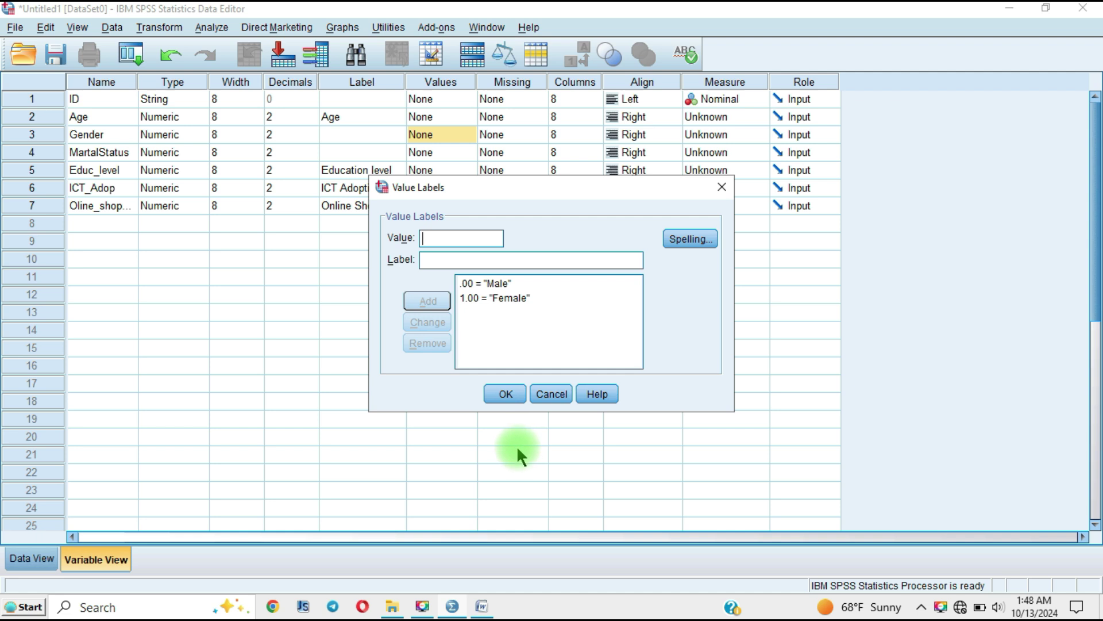
click(507, 395)
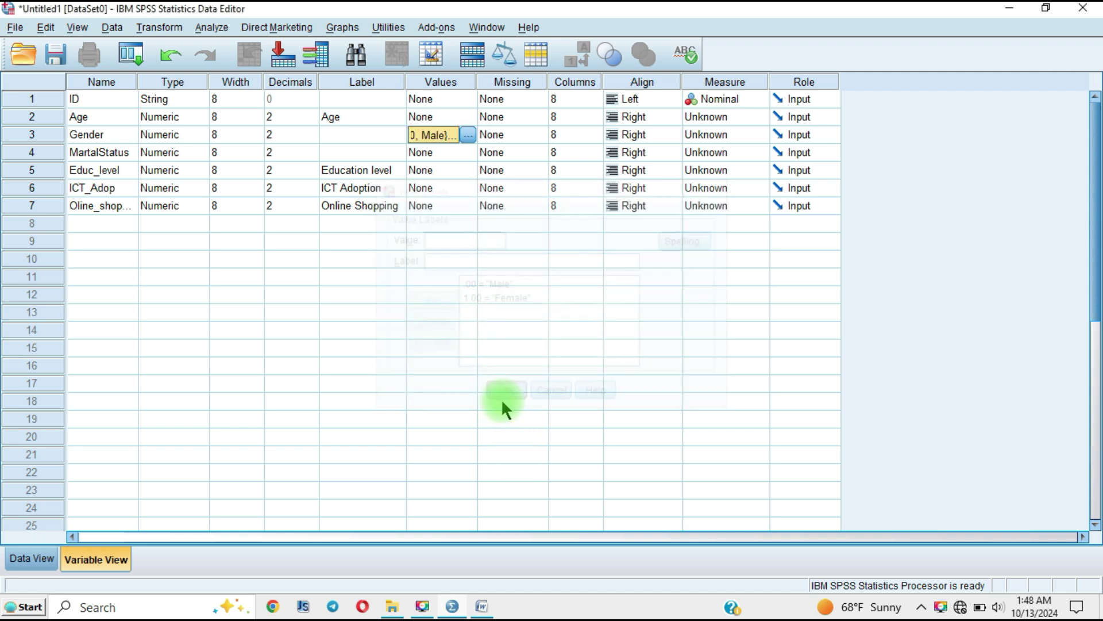
Set the decimals of the Age, Gender and MartalStatus variables to 0
click(275, 116)
click(278, 151)
click(278, 116)
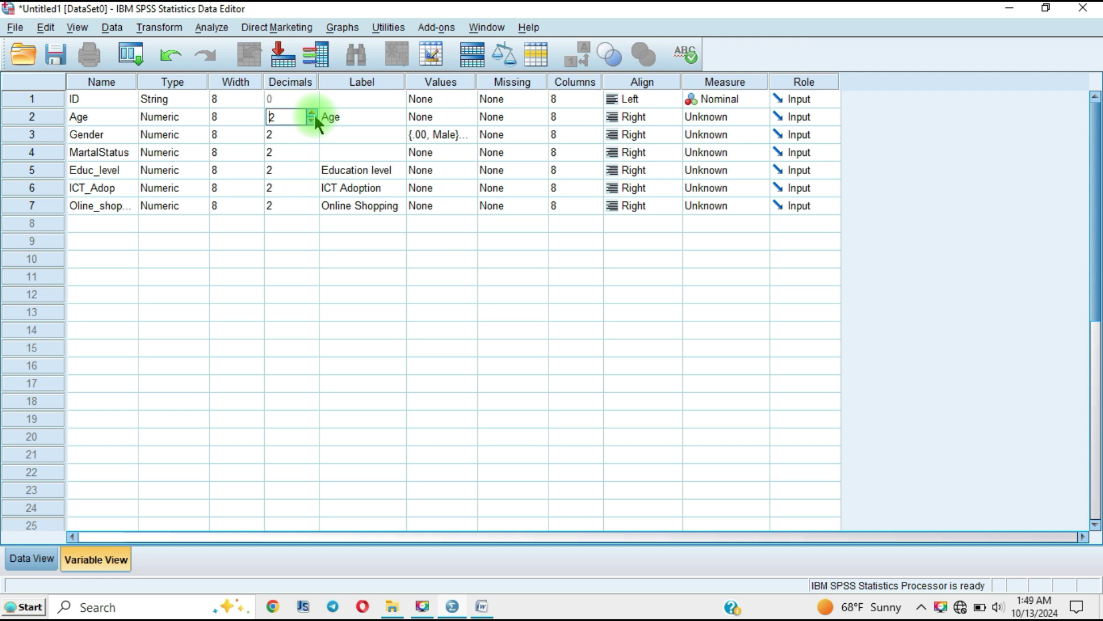
double_click(275, 116)
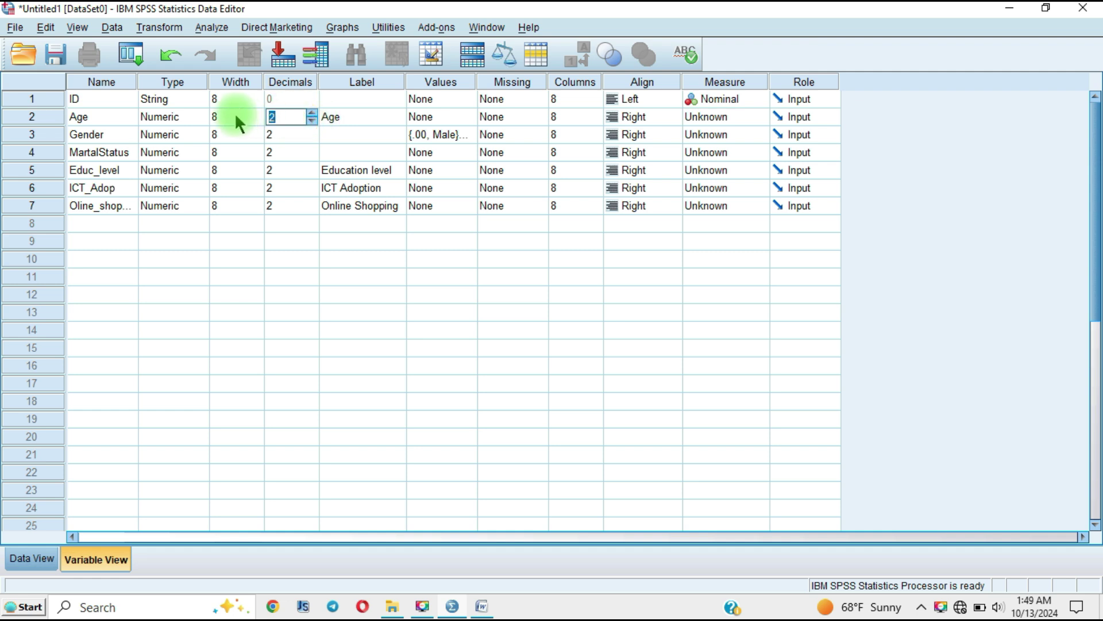
text(0)
double_click(279, 134)
text(0)
double_click(287, 152)
text(0)
Set the decimals of the education level, ICT adoption and online shopping variables to 0
double_click(280, 167)
text(0)
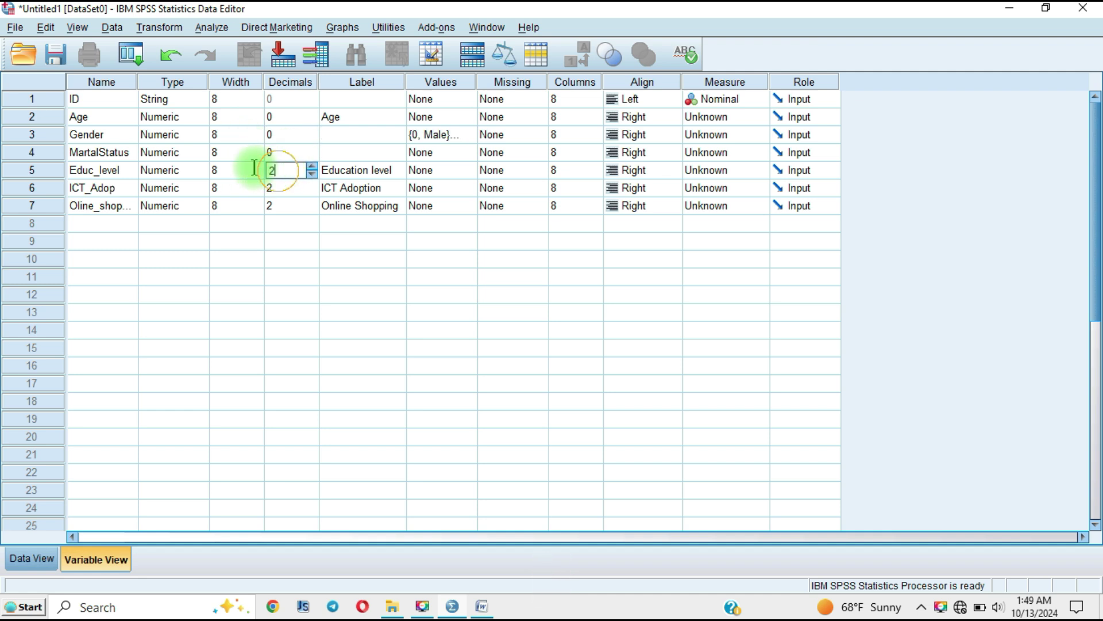
double_click(277, 187)
text(0)
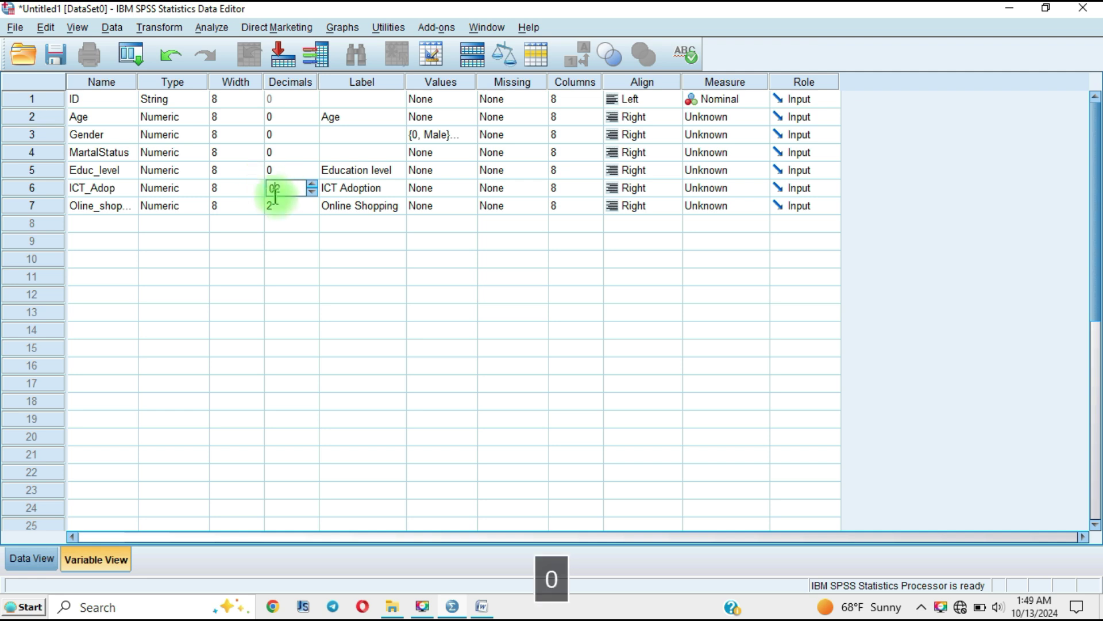
double_click(279, 205)
text(0)
Review Gender's value labels with the new decimals setting and close them unchanged
click(395, 136)
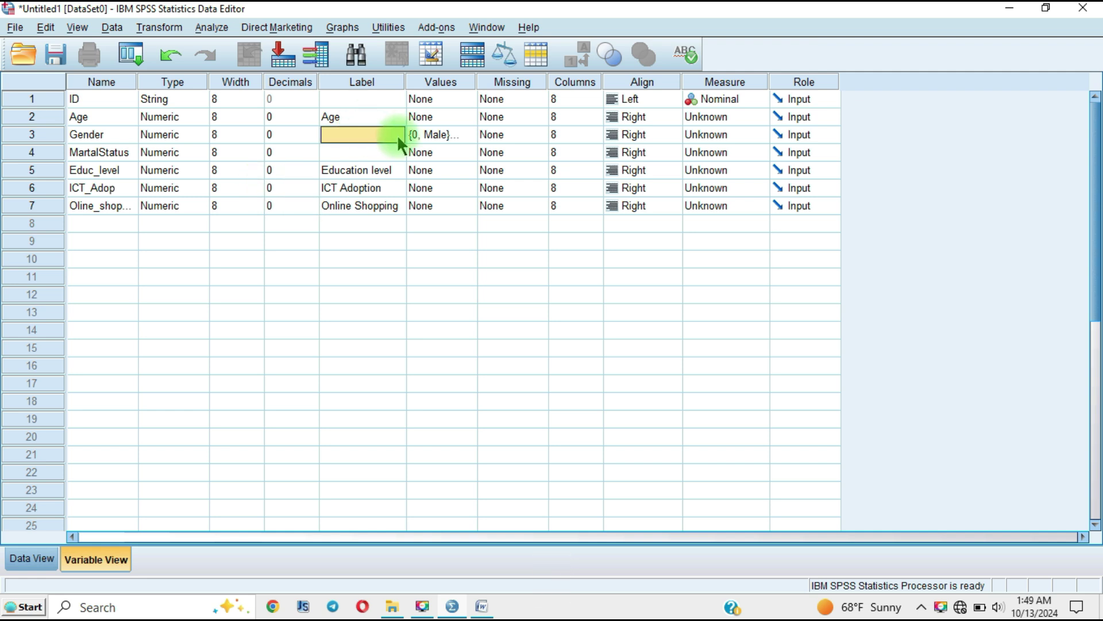
click(452, 135)
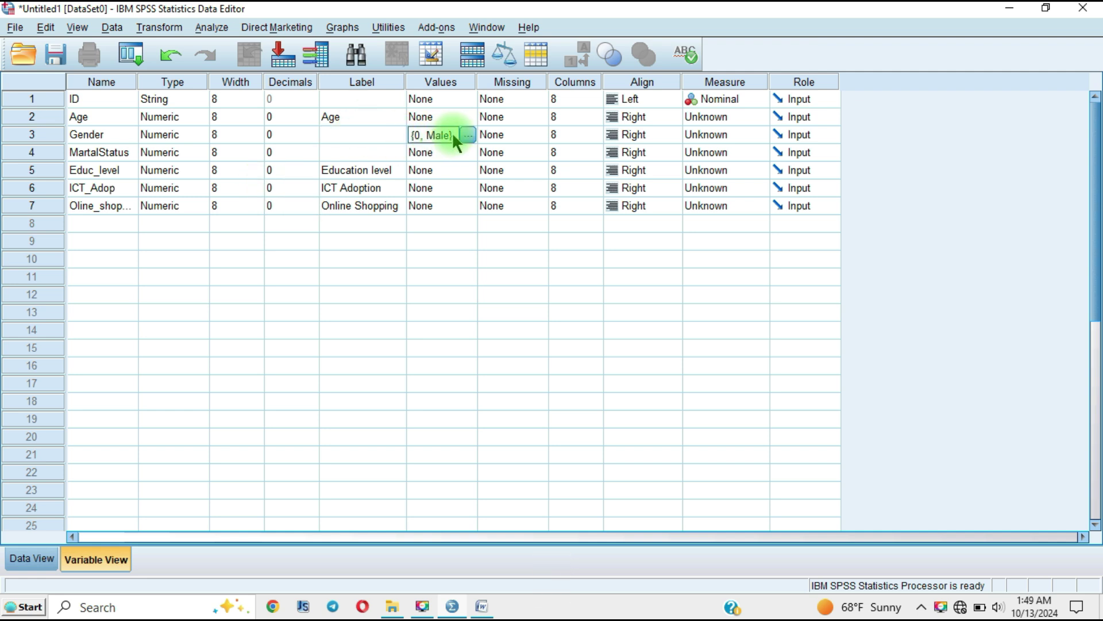
click(468, 135)
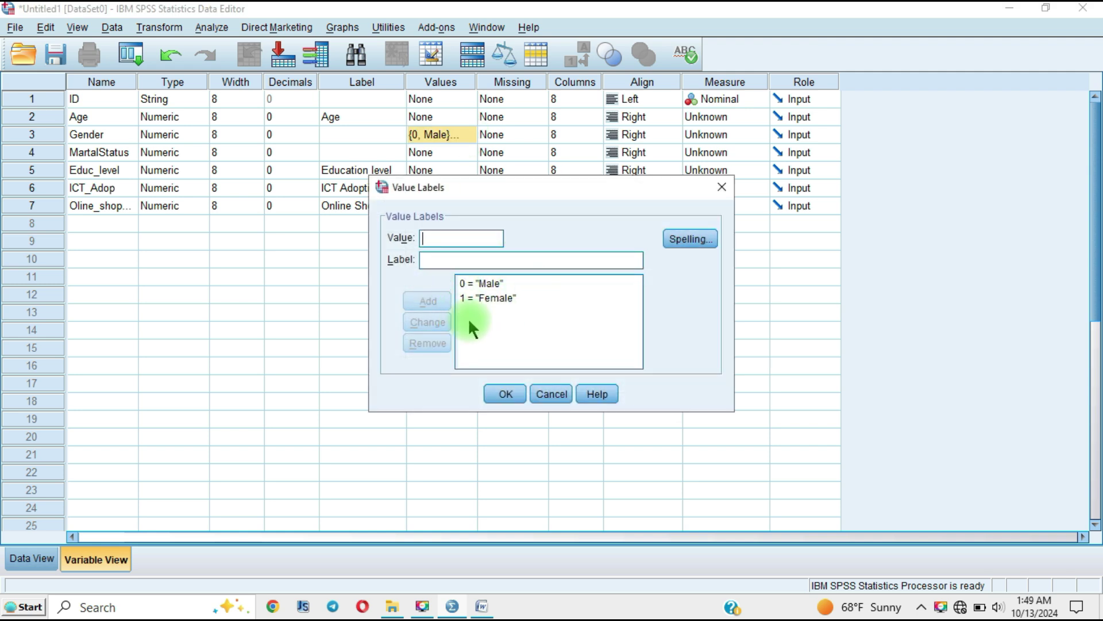
click(505, 393)
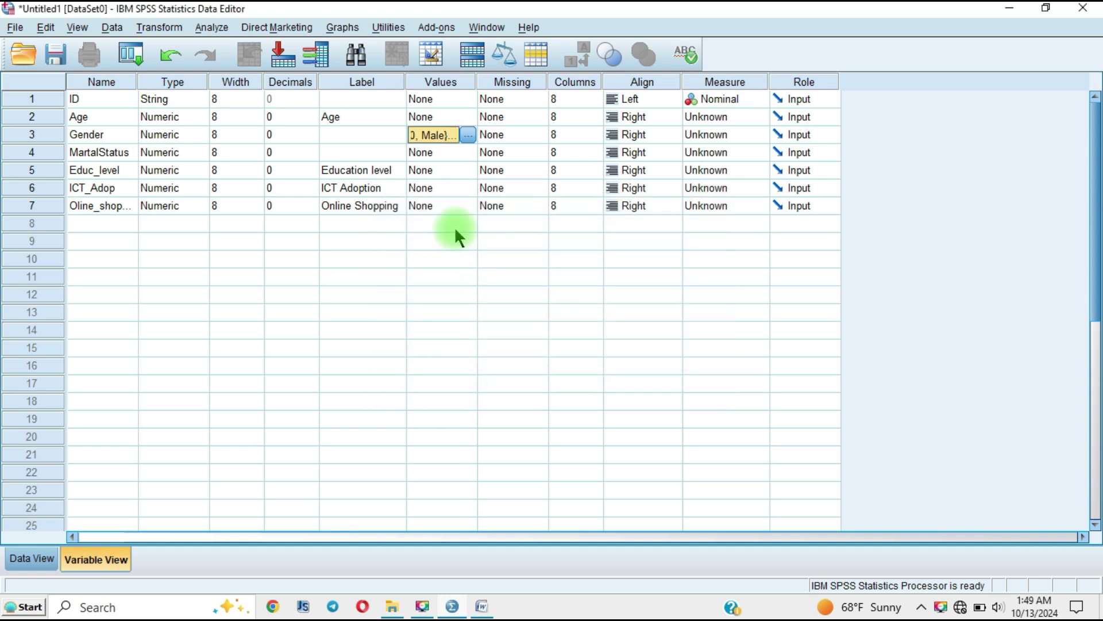
Open the value labels of MartalStatus and add 1 = Single
click(415, 154)
click(468, 152)
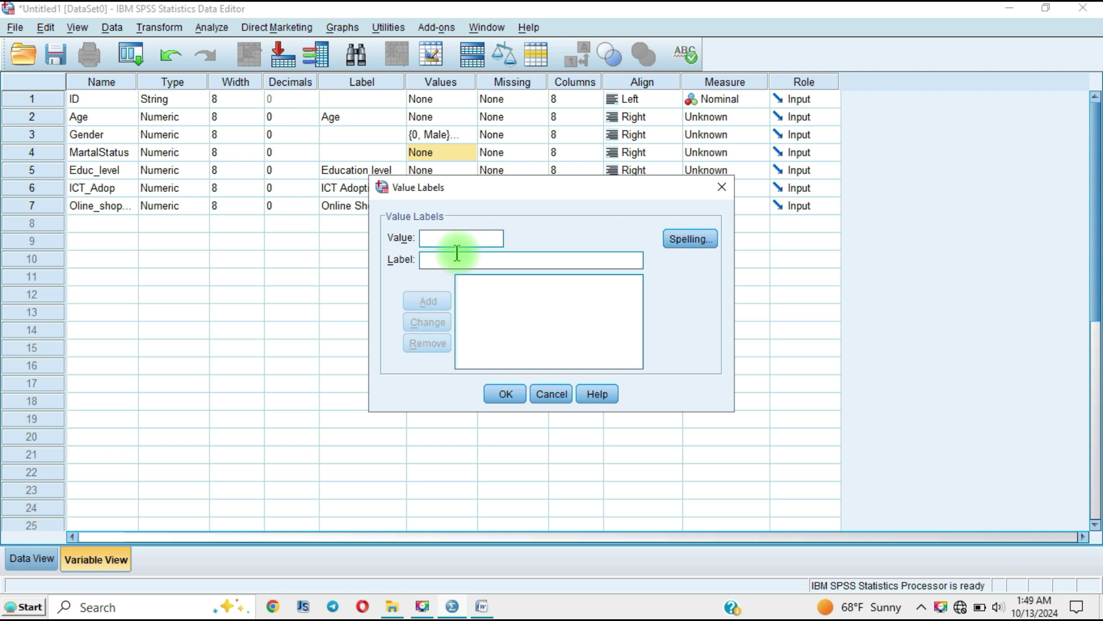
text(1)
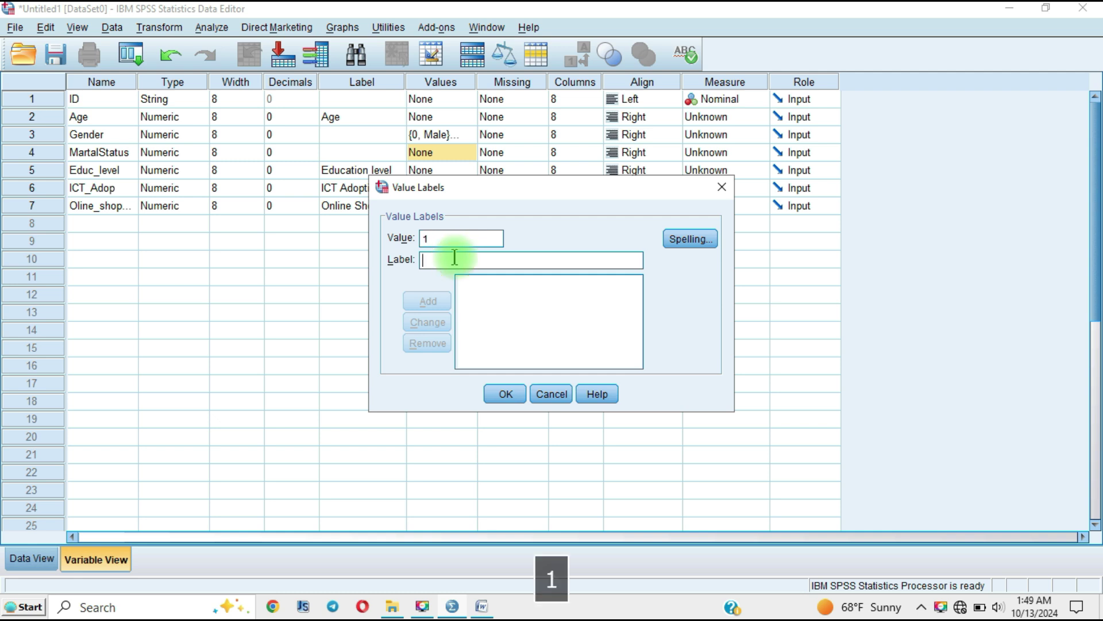
click(501, 262)
text(Si)
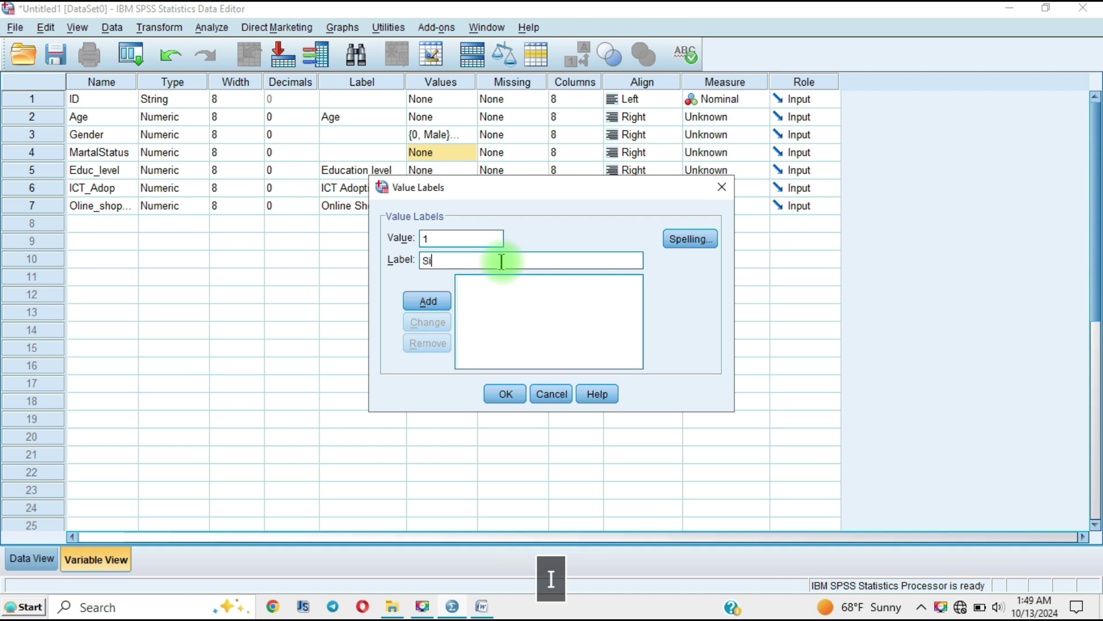
text(ngle)
click(439, 301)
Add the value label 2 = Married for MartalStatus
text(2)
click(460, 260)
text(Ma)
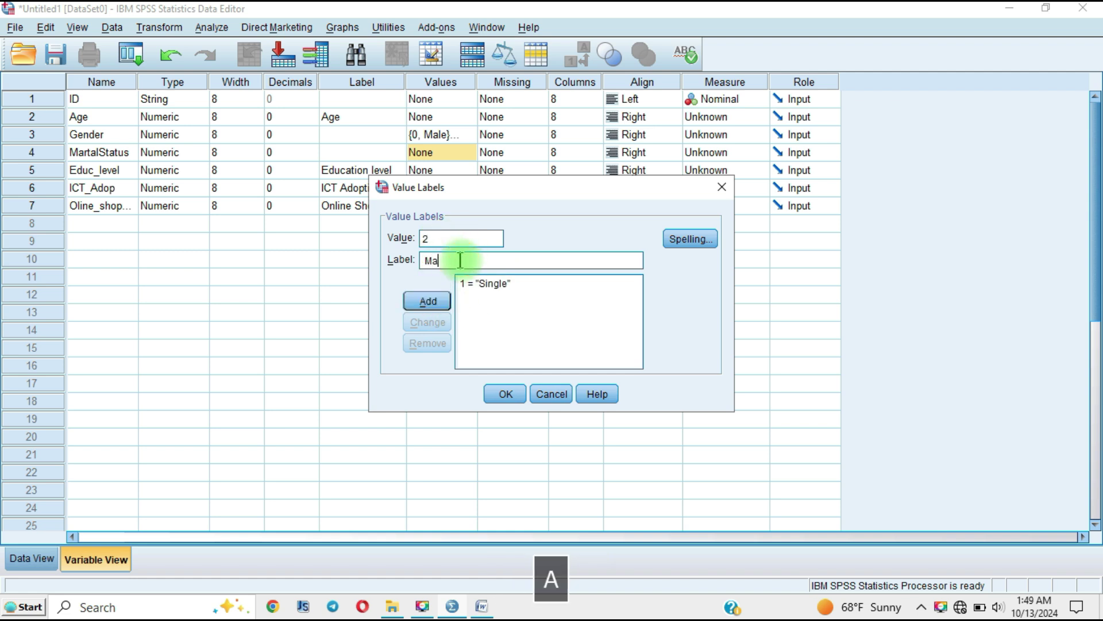
text(rried)
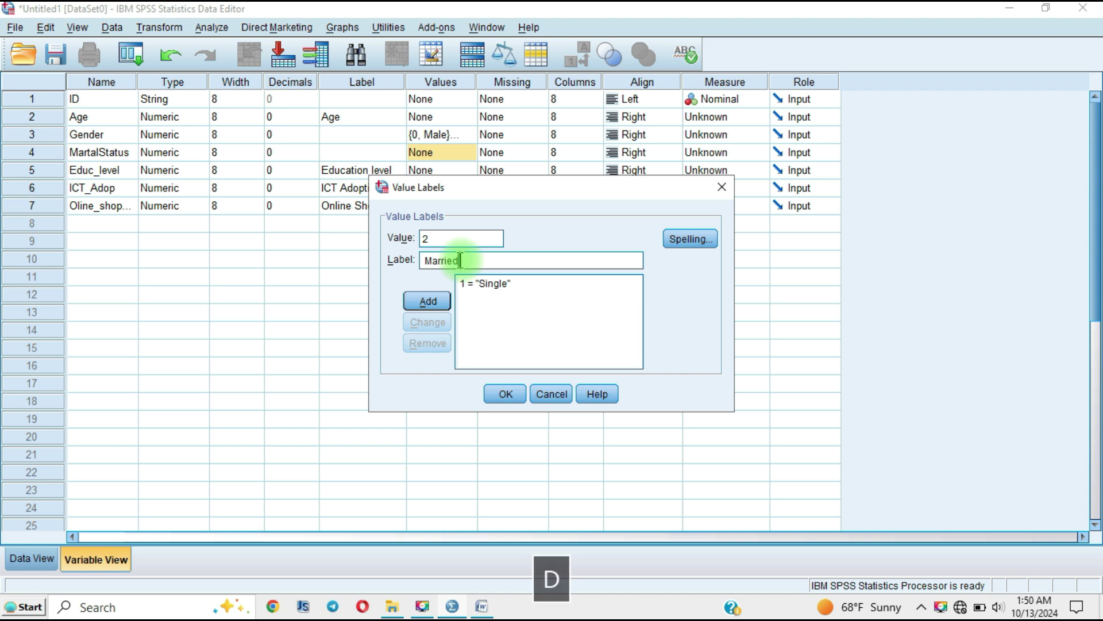
click(426, 301)
Add the value label 3 = Divorced for MartalStatus and apply the value labels
text(3)
click(452, 259)
text(Div)
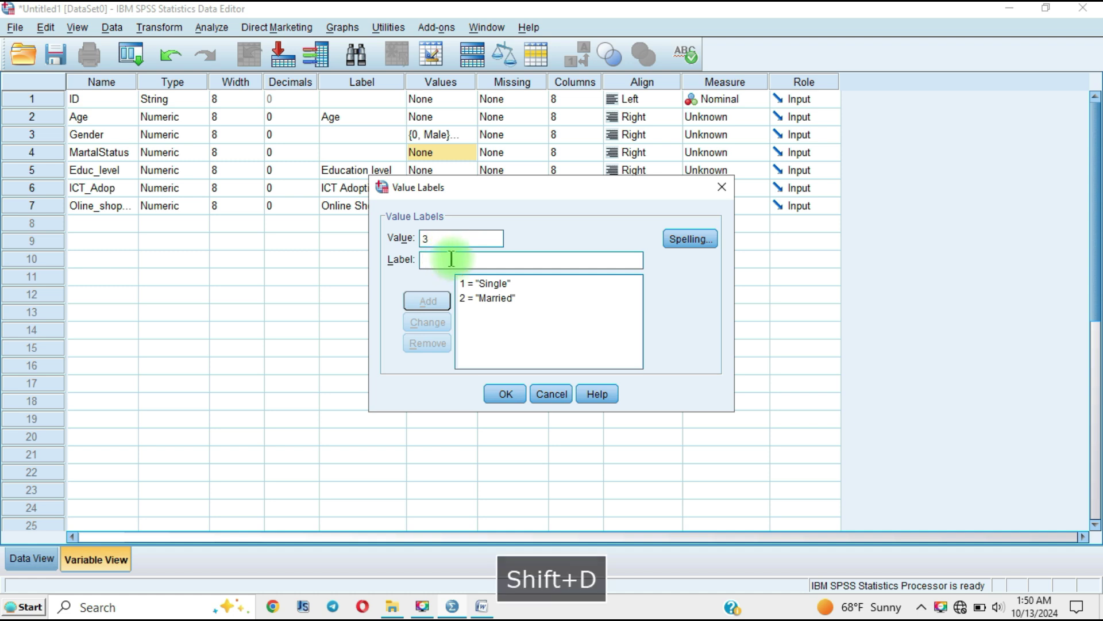
text(o)
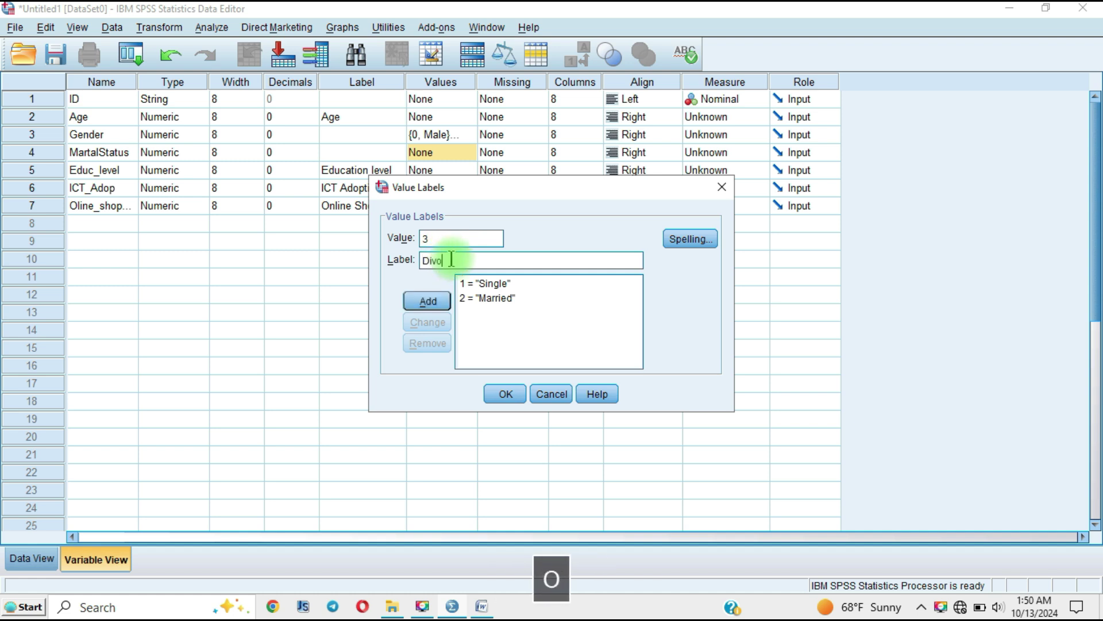
text(rced)
click(431, 307)
click(505, 395)
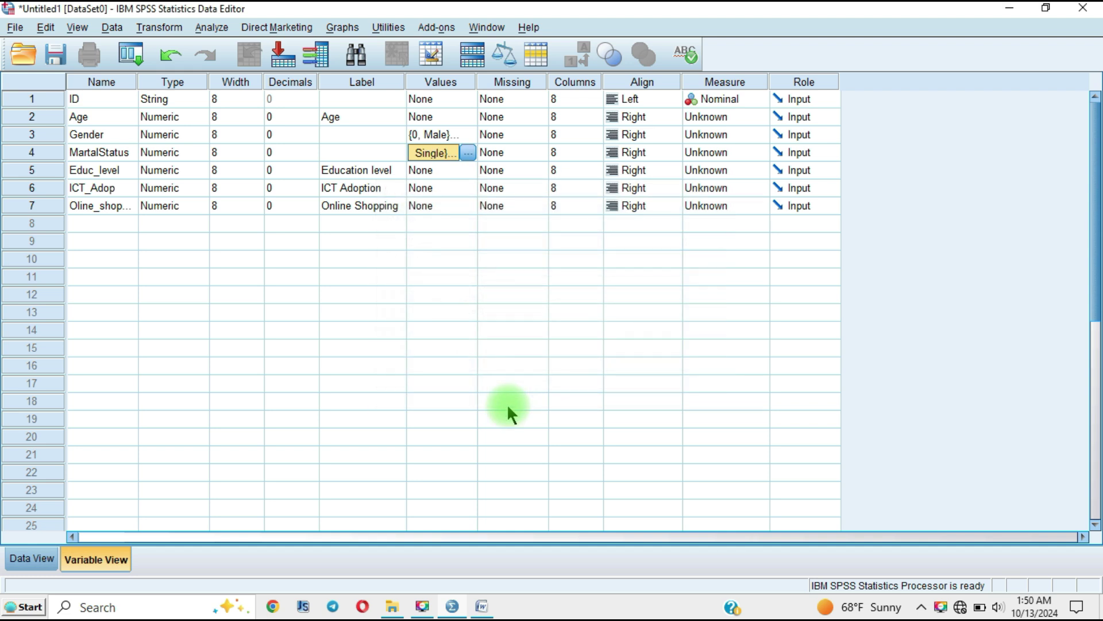
Open the value labels of Educ_level and add value 1 with the label "1-8"
double_click(467, 173)
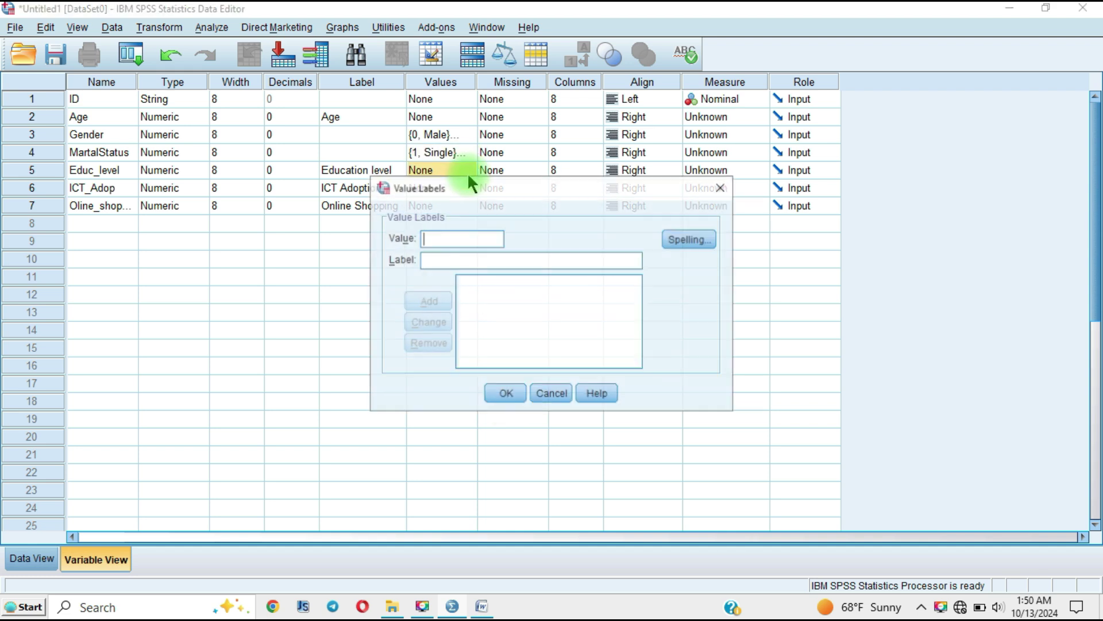
click(438, 239)
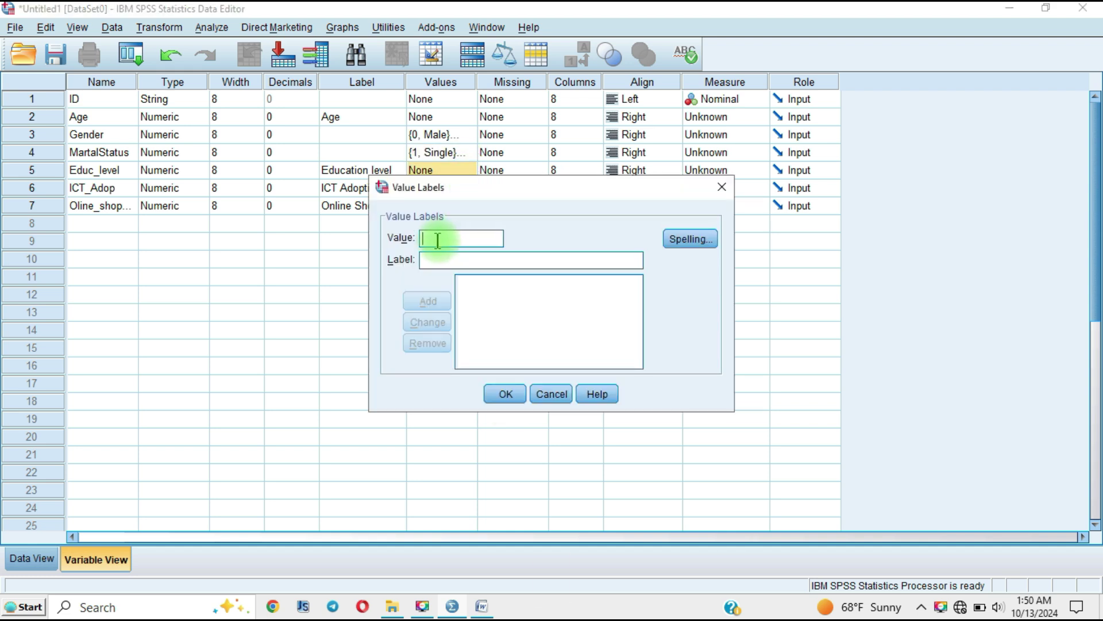
text(1)
click(451, 261)
text(1)
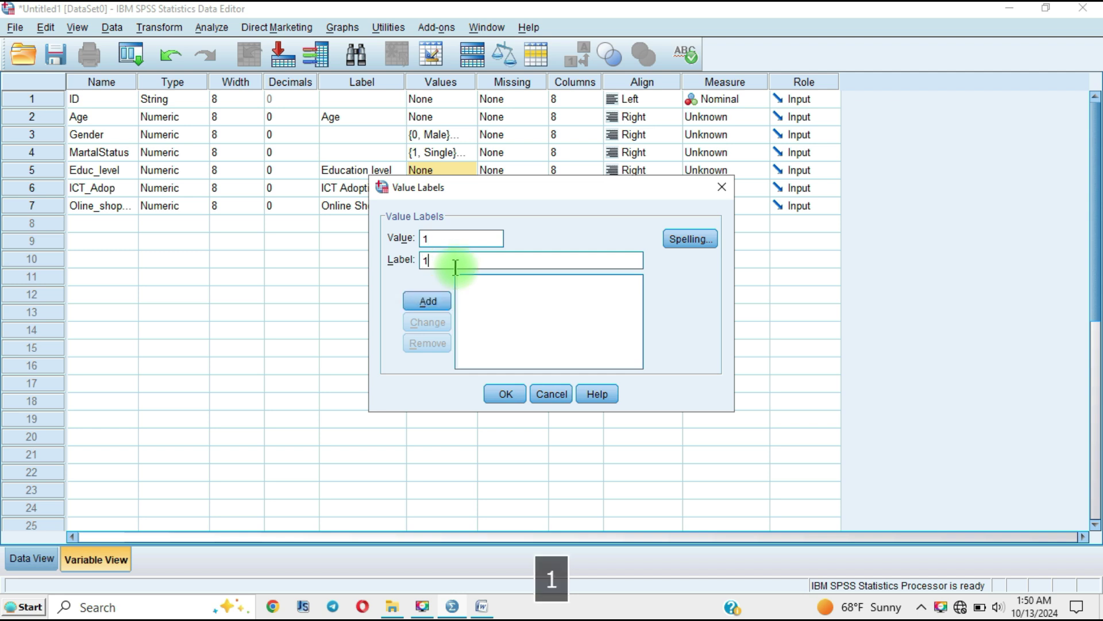
text(-8)
click(427, 300)
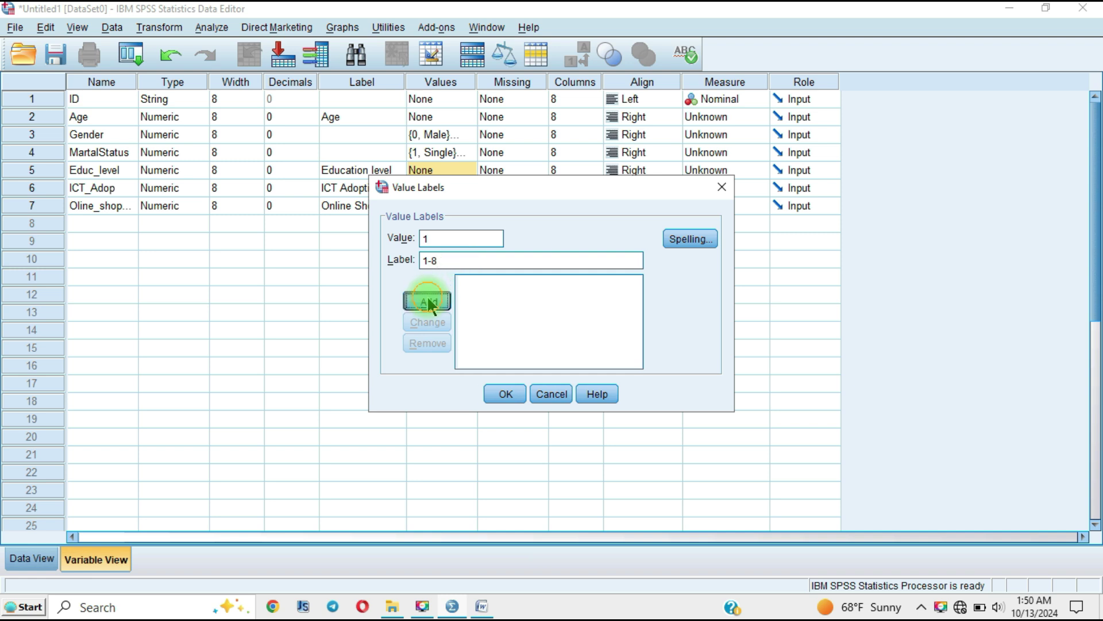
Add value 2 with the label "9-12 Grade" to the Educ_level value labels
text(2)
click(439, 261)
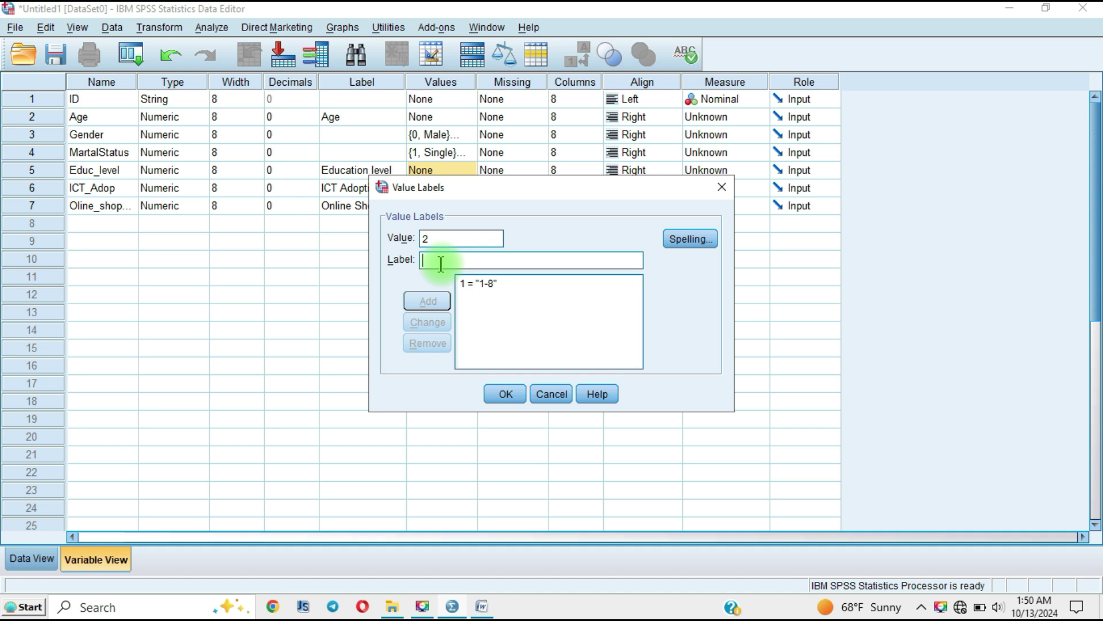
text(9-12)
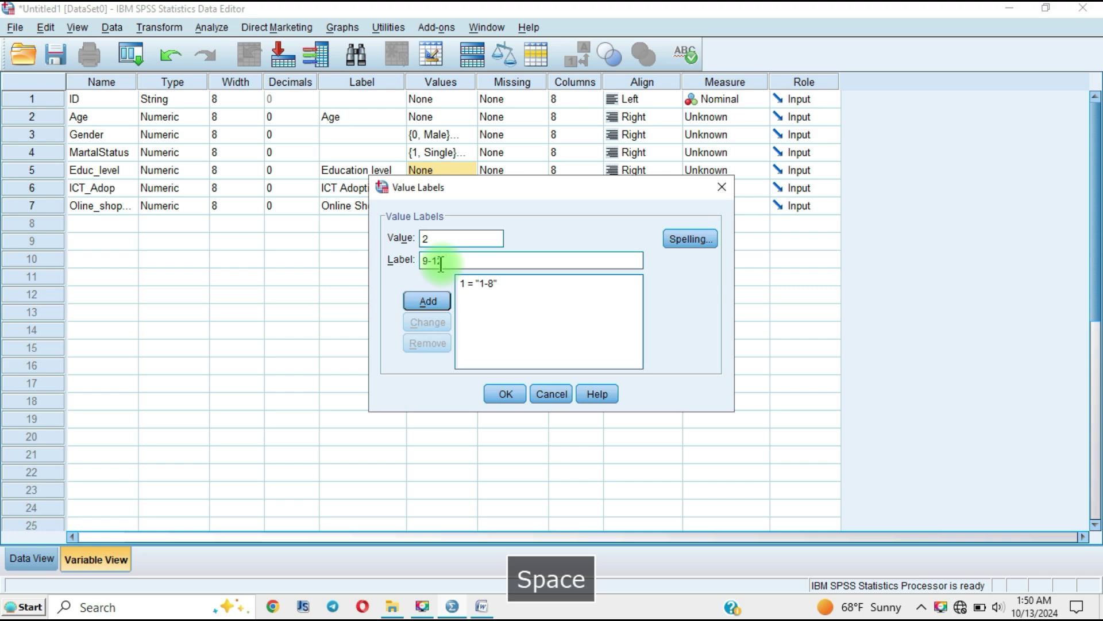
text( Grade)
key(Return)
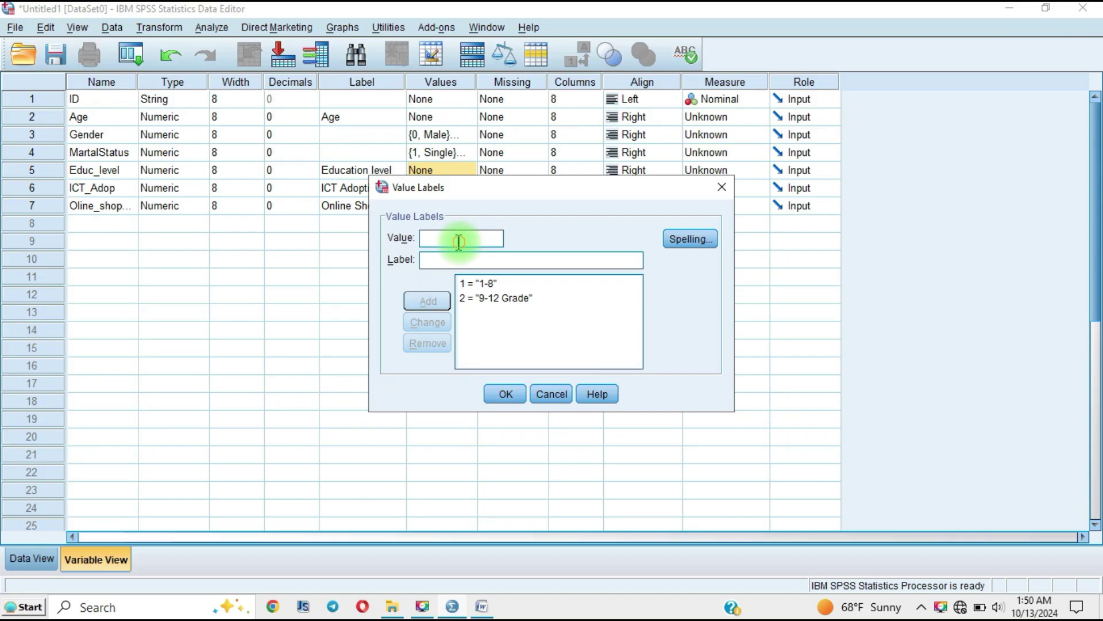
Add value 3 with the label "Dippiloma" to the Educ_level value labels
text(3)
click(471, 262)
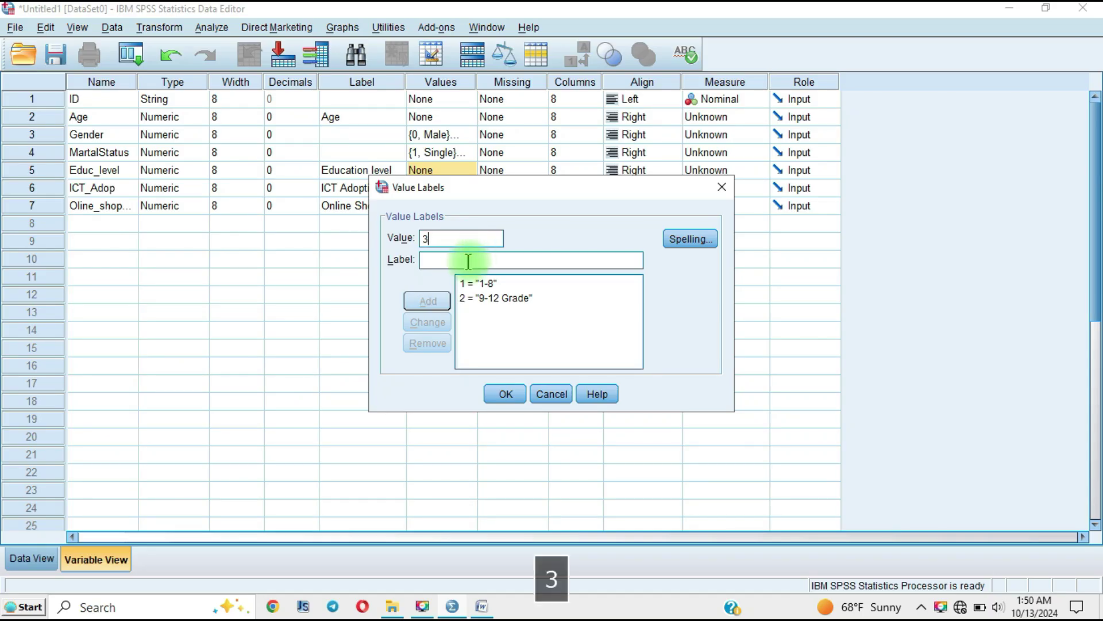
text(Dipp)
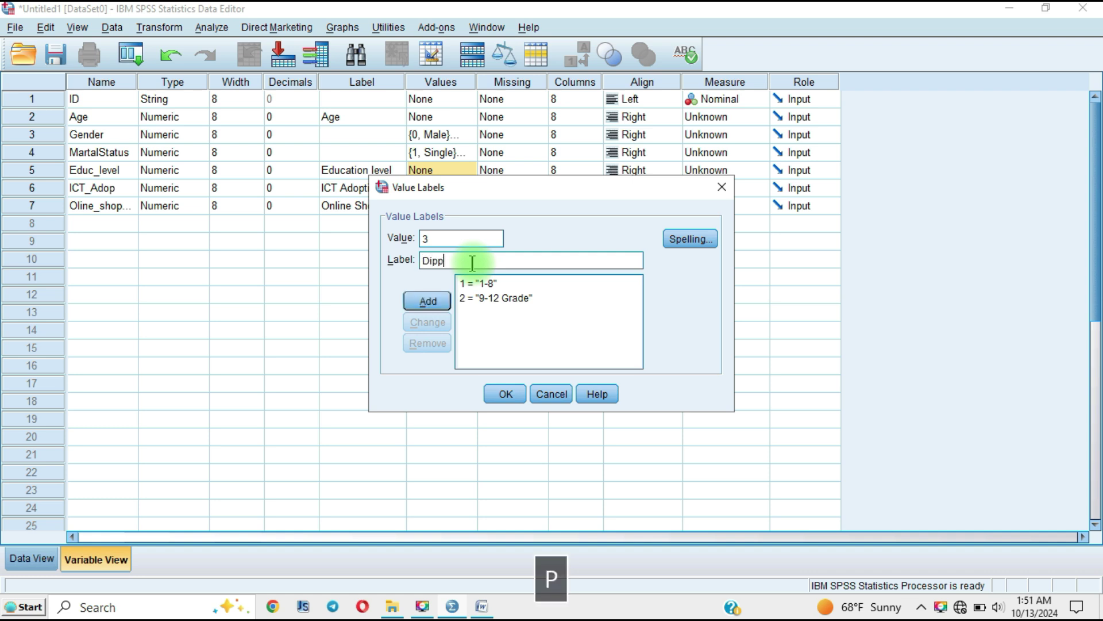
text(iloma)
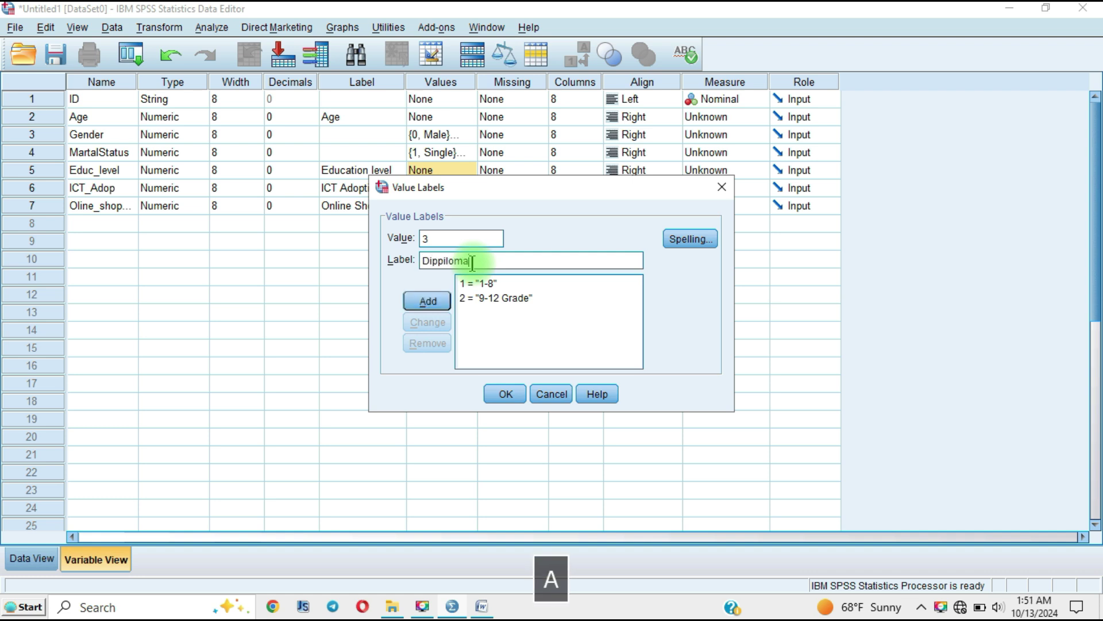
click(429, 304)
Add value 4 with the label "Degree" to the Educ_level value labels
click(442, 233)
text(4)
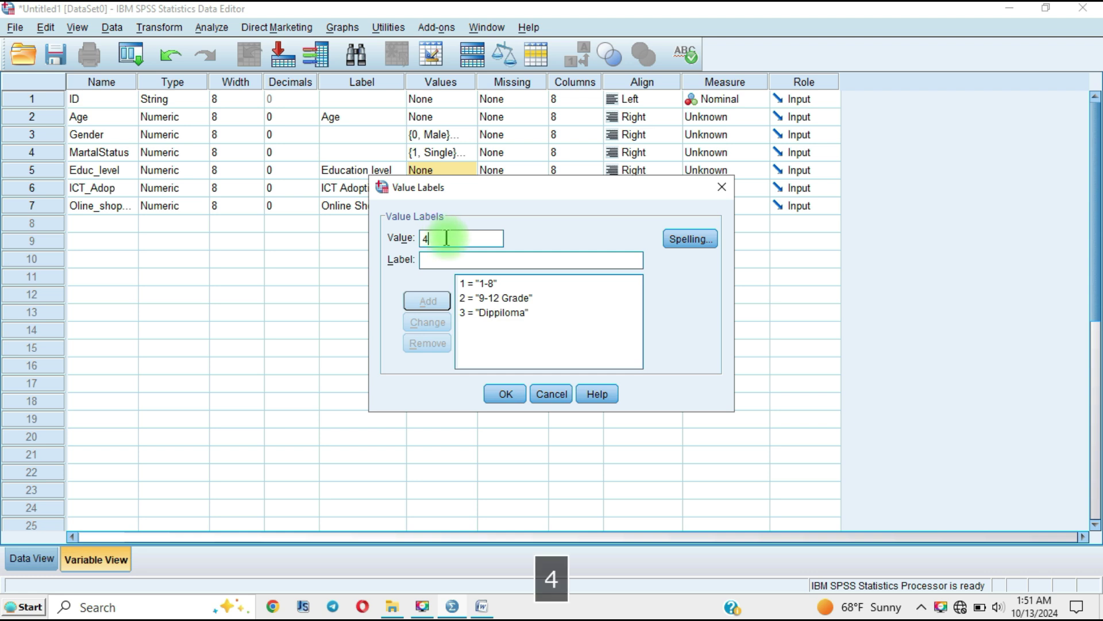
click(445, 261)
text(Degree)
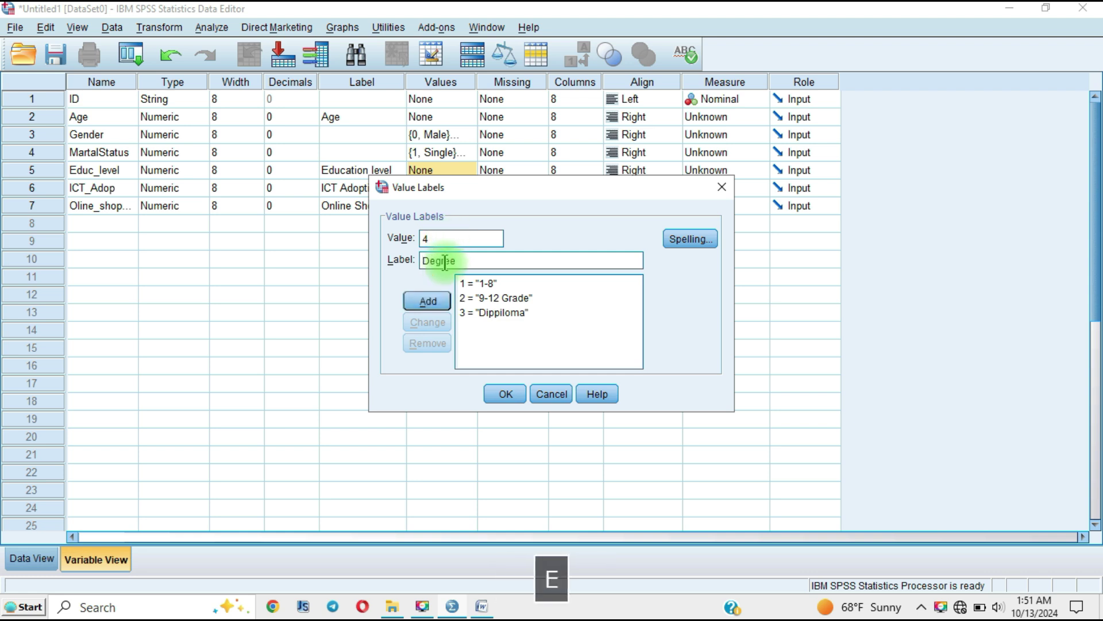
click(428, 301)
Add value 5 with the label "Above" to Educ_level and apply the value labels
text(5)
click(440, 259)
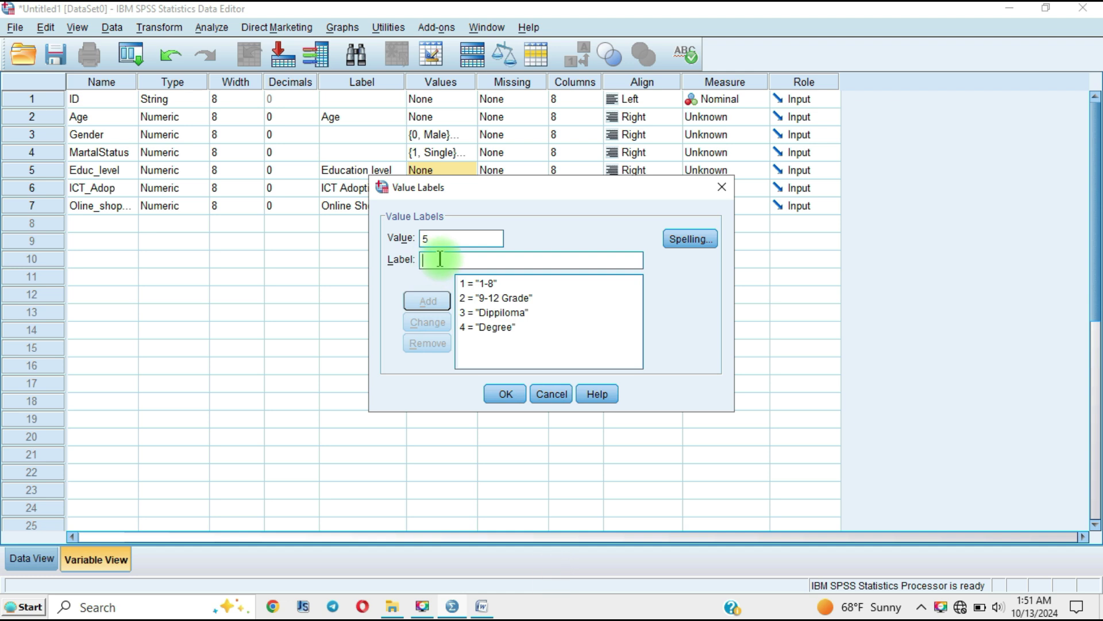
text(Ab)
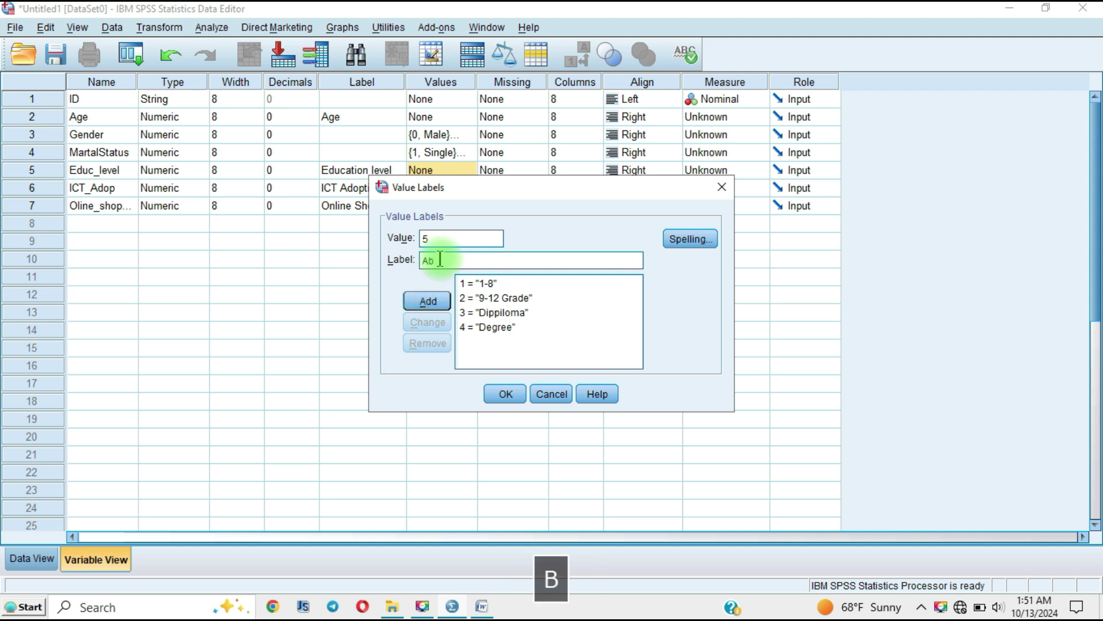
text(ove)
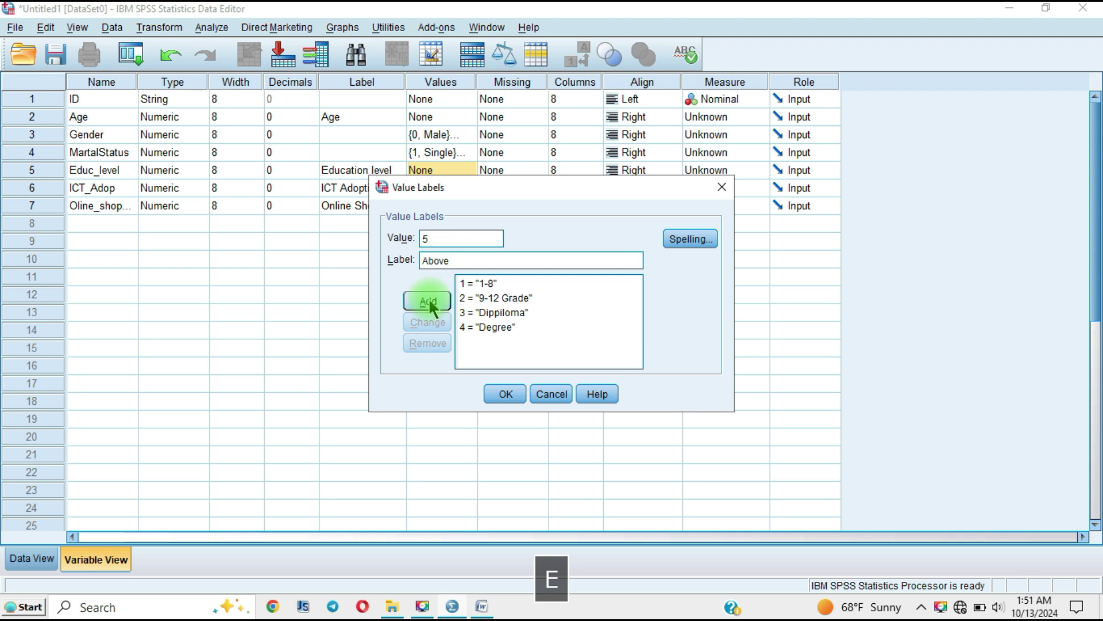
click(430, 301)
click(505, 393)
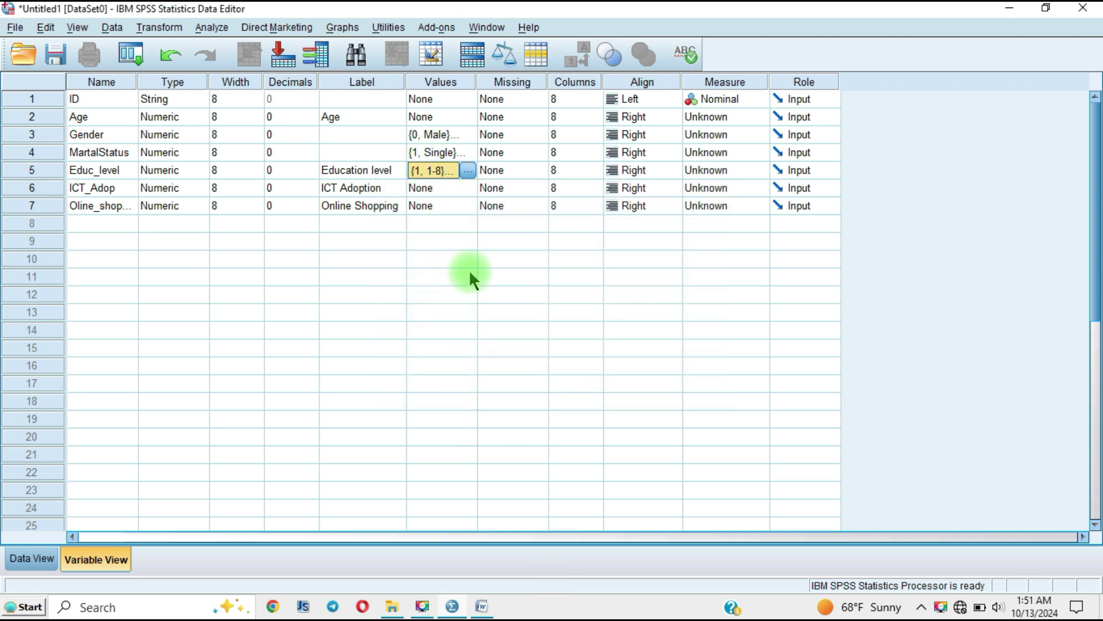
Add value 0 with the label "Not Adopted" to the ICT_Adop value labels
click(435, 189)
click(468, 188)
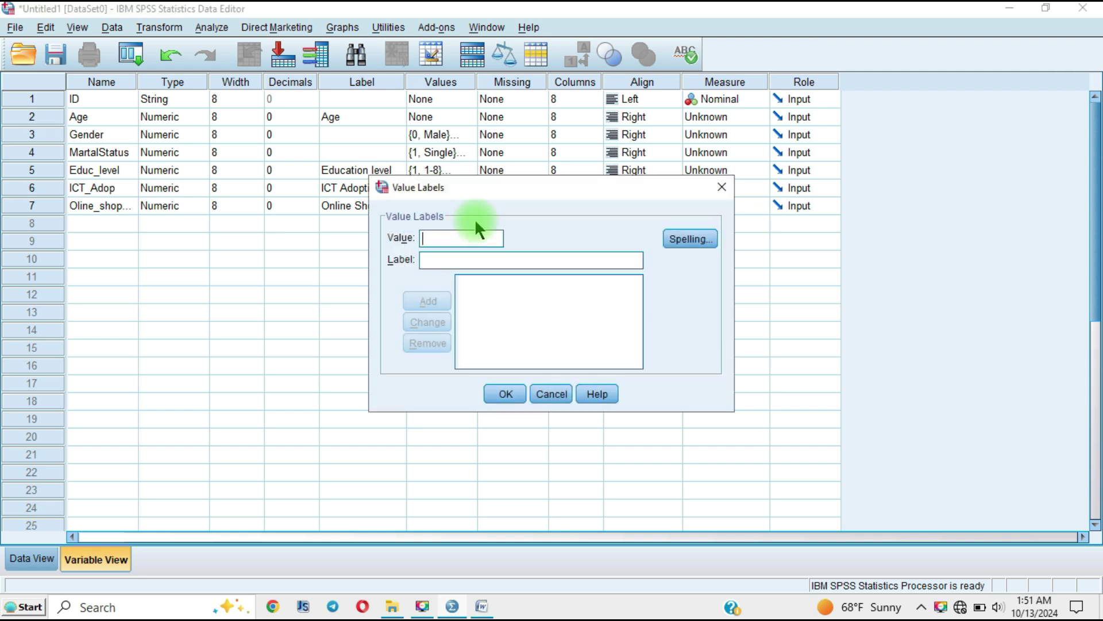
text(0)
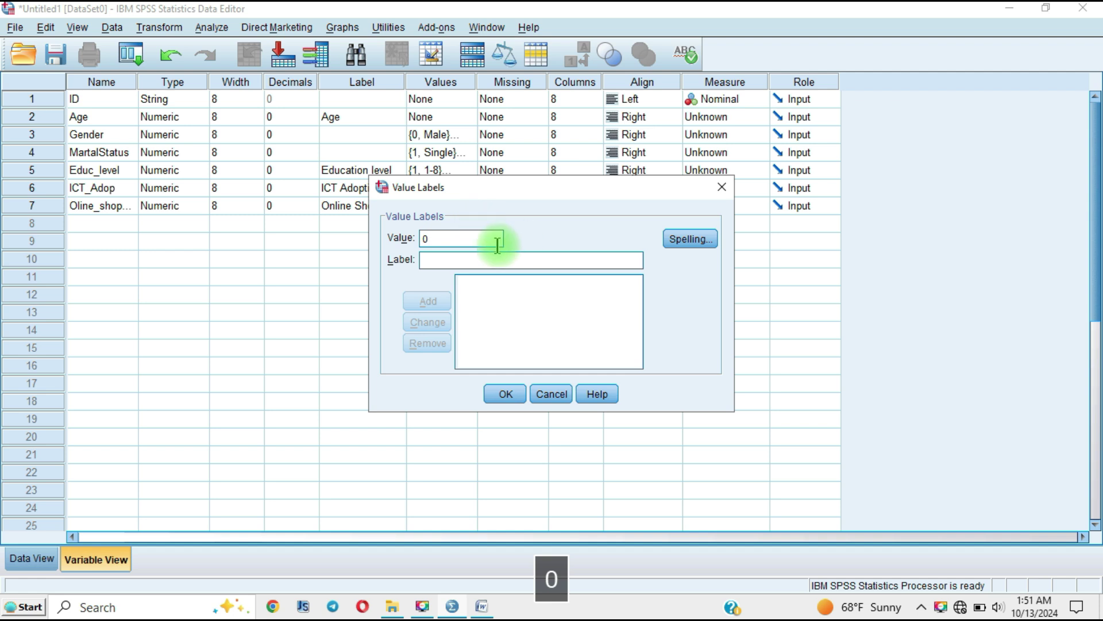
click(437, 262)
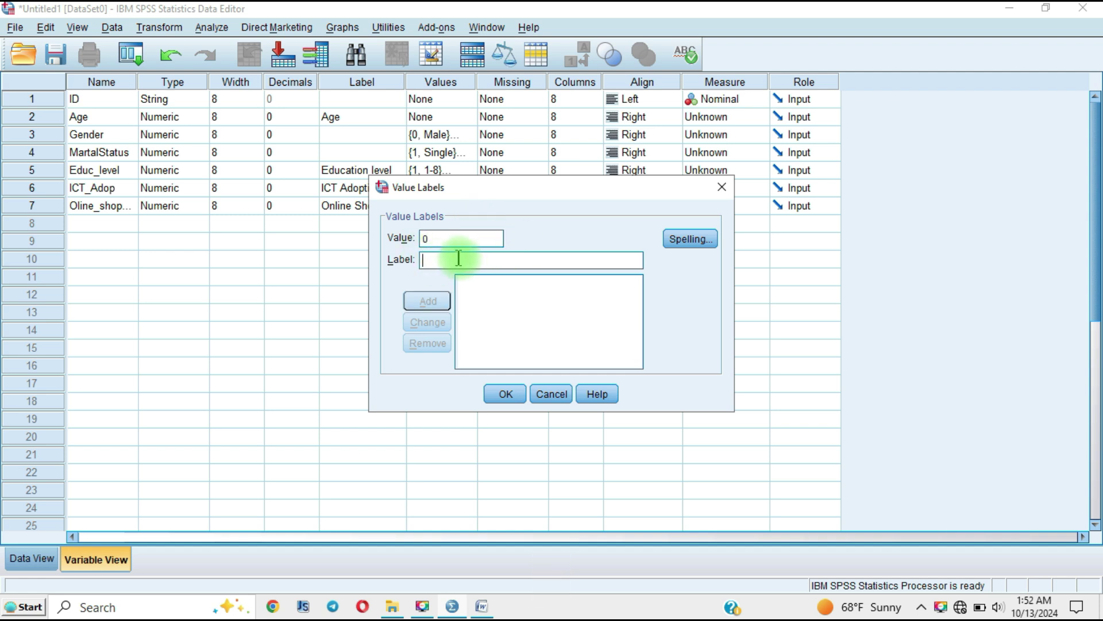
text(Not)
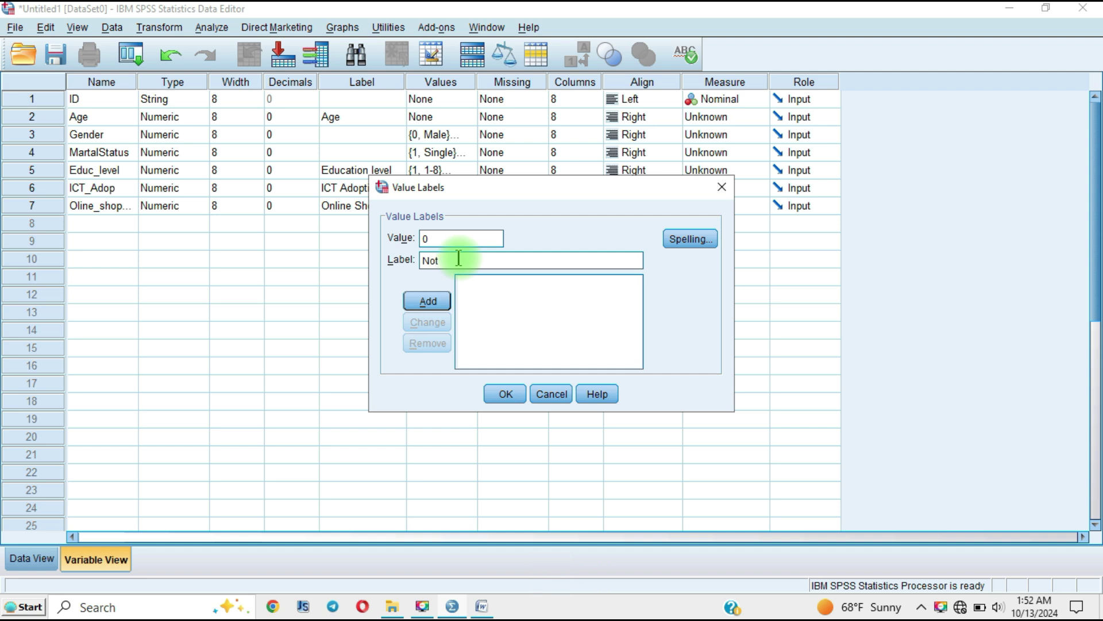
text( Ad)
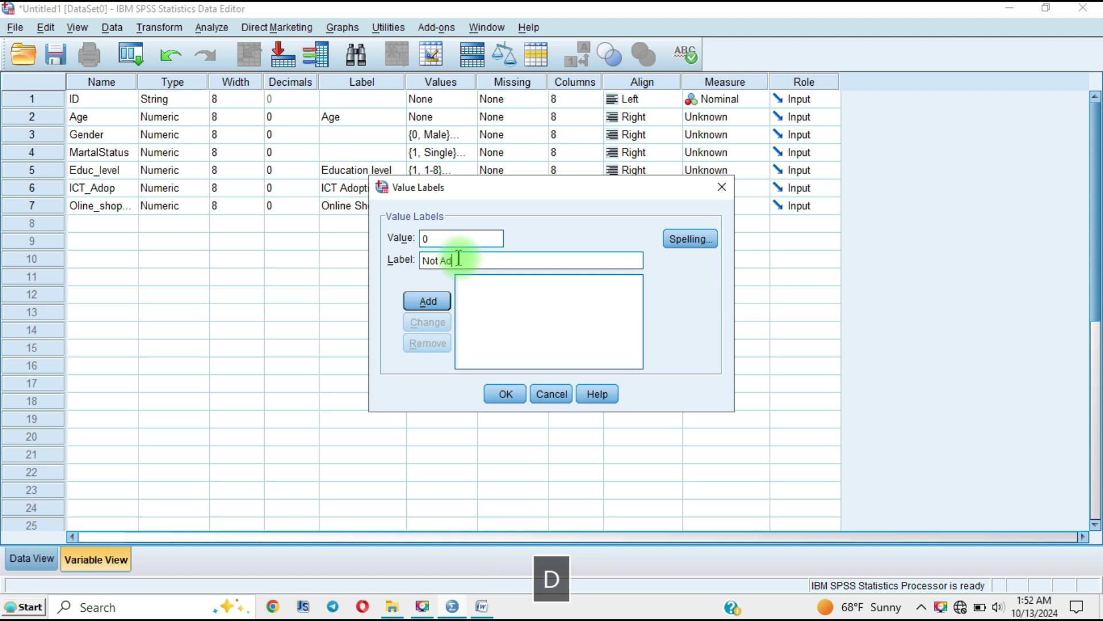
text(opted)
click(426, 302)
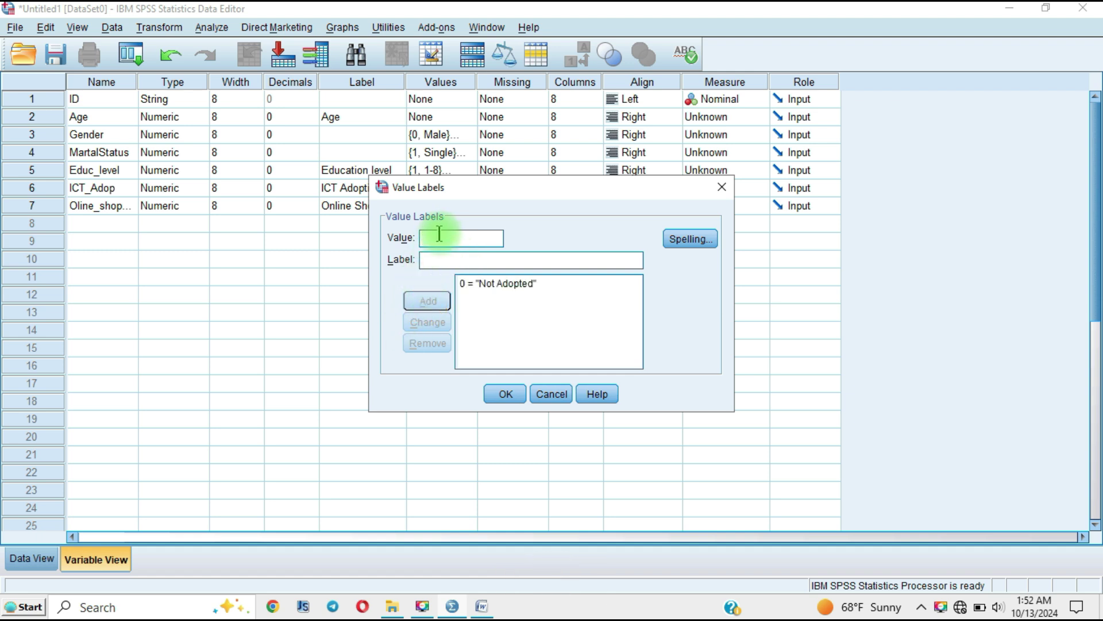
Add value 1 with the label "Adopted" to ICT_Adop and apply the value labels
text(1)
click(450, 260)
text(Adopted)
click(427, 300)
click(504, 393)
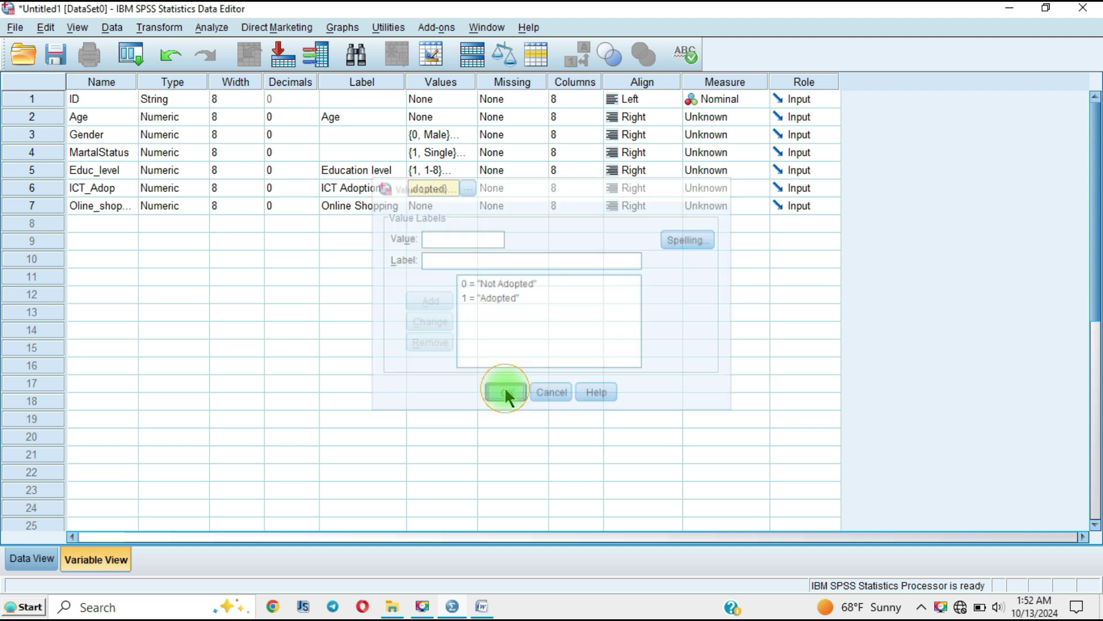
Add value 0 with the label "No" to the value labels of the Online Shopping variable
click(447, 208)
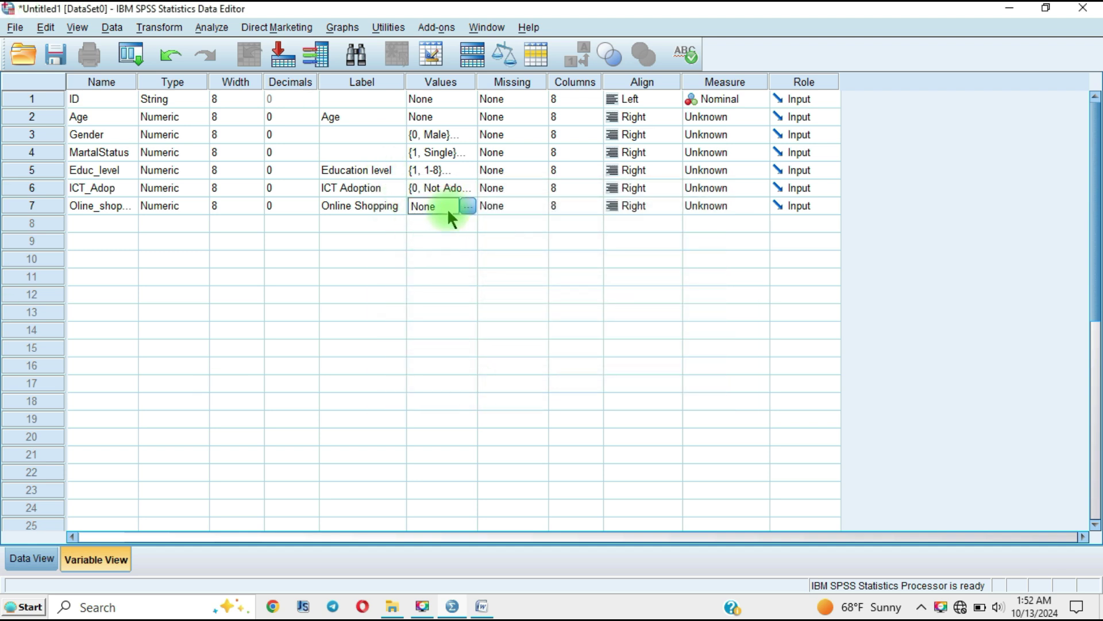
click(464, 205)
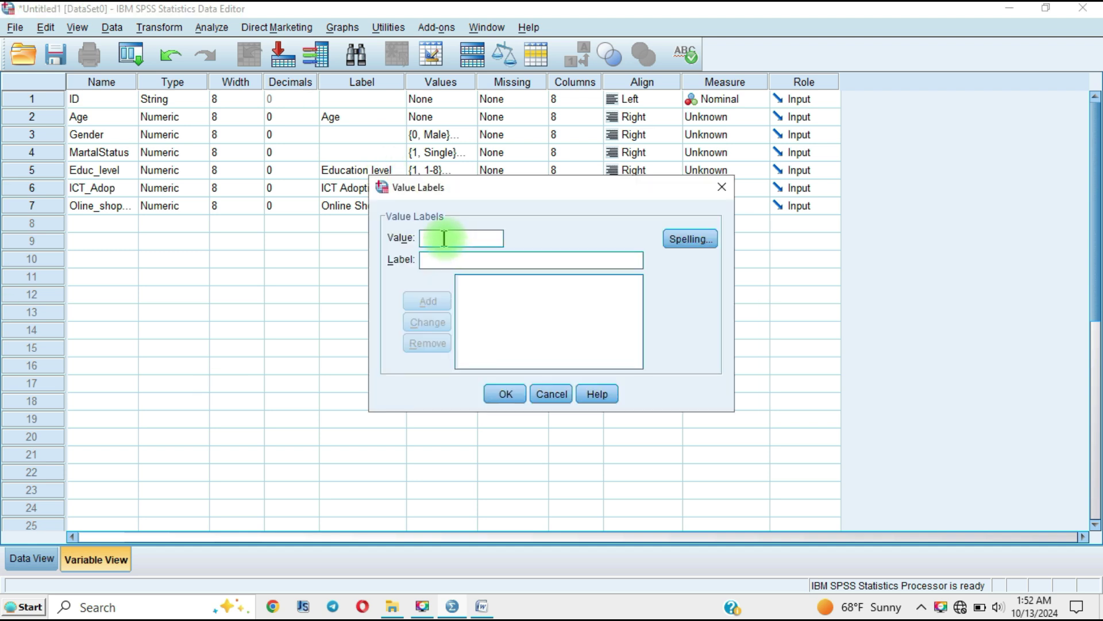
text(0)
click(437, 260)
text(No)
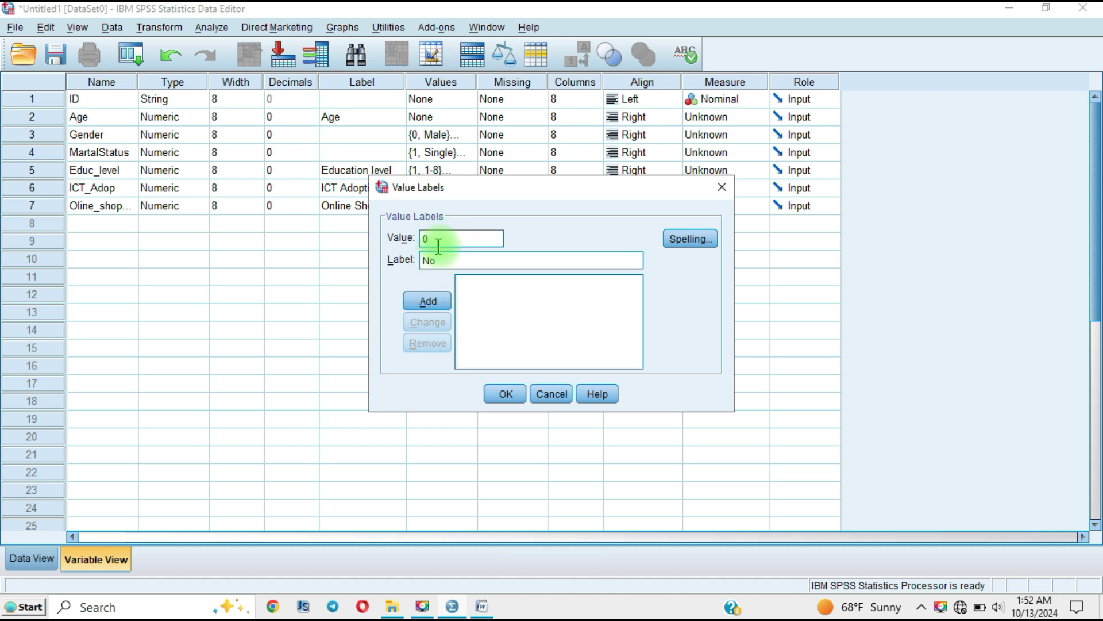
click(443, 298)
Add value 1 with the label "Yes" to the Online Shopping variable and apply the value labels
click(428, 238)
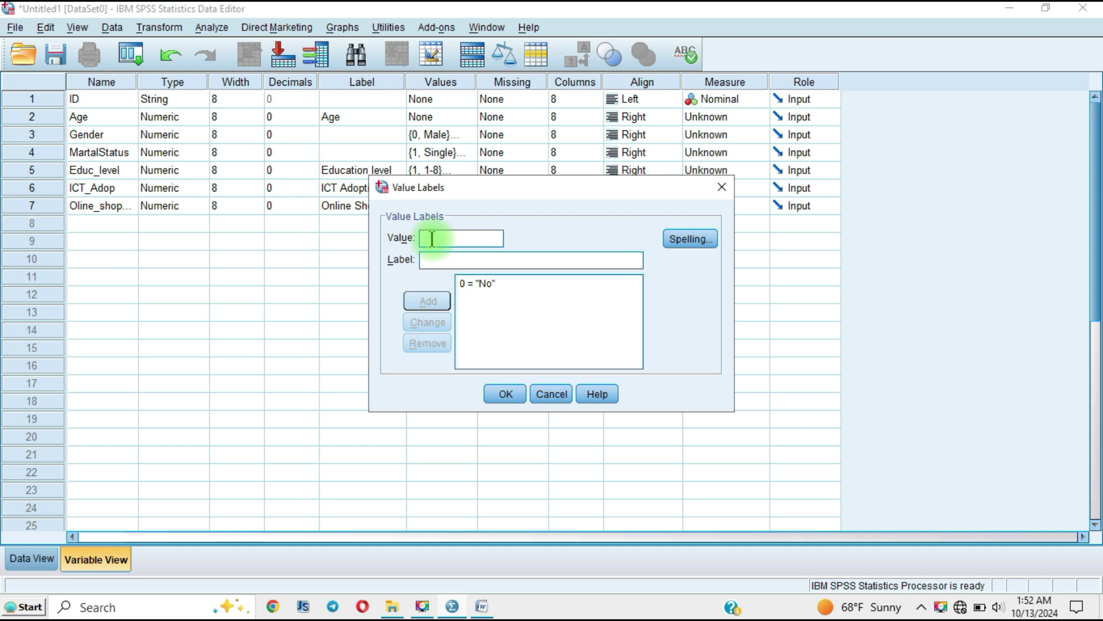
text(1)
click(438, 260)
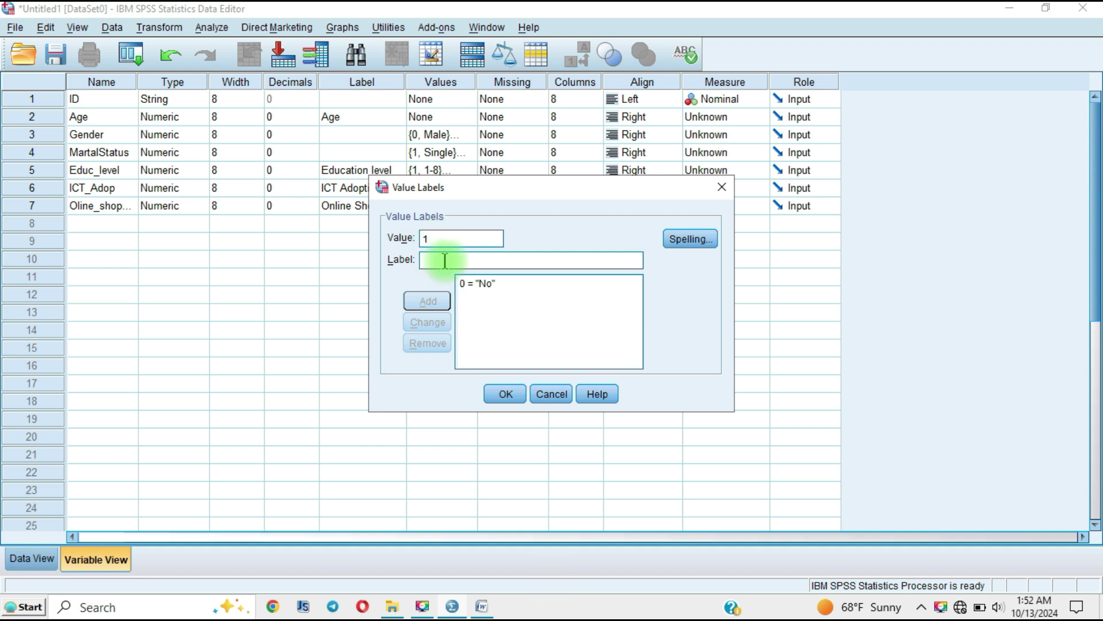
text(yes)
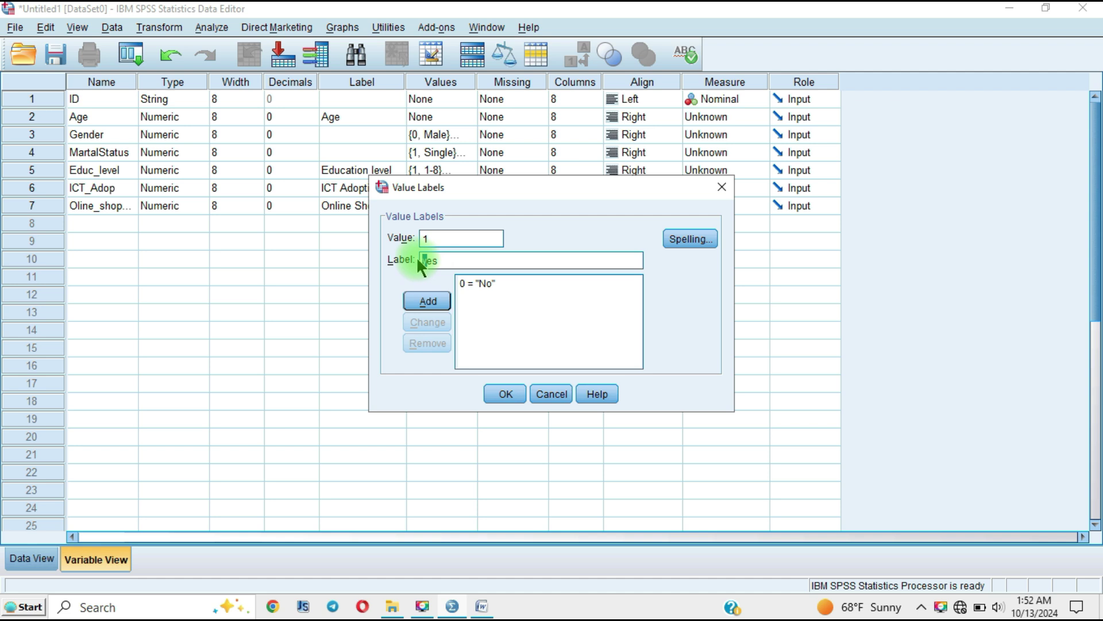
text(Y)
click(427, 300)
click(501, 394)
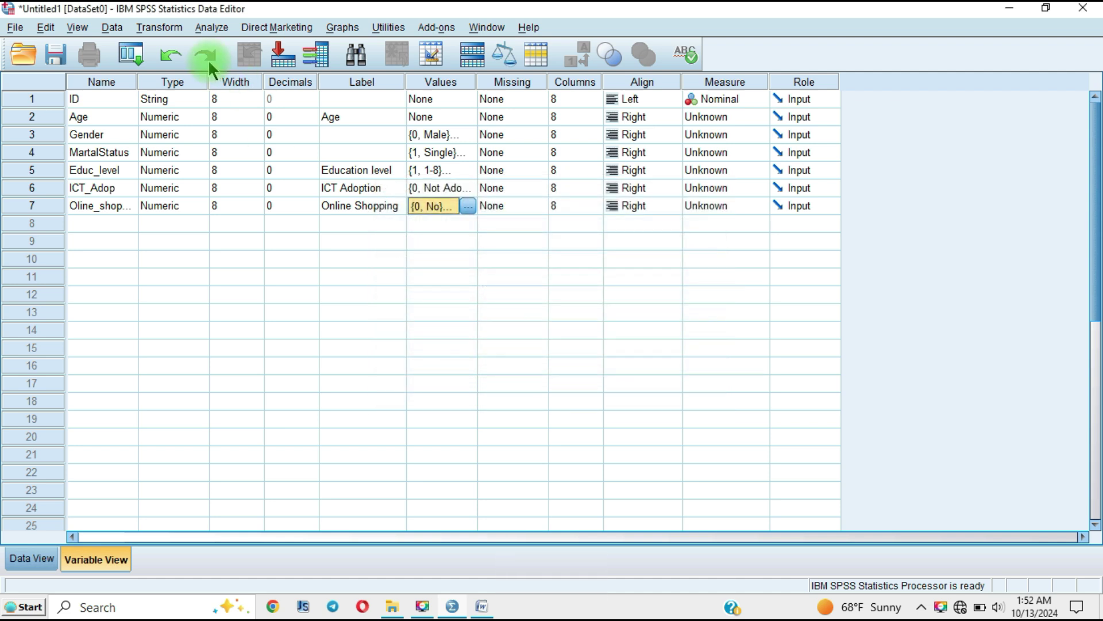